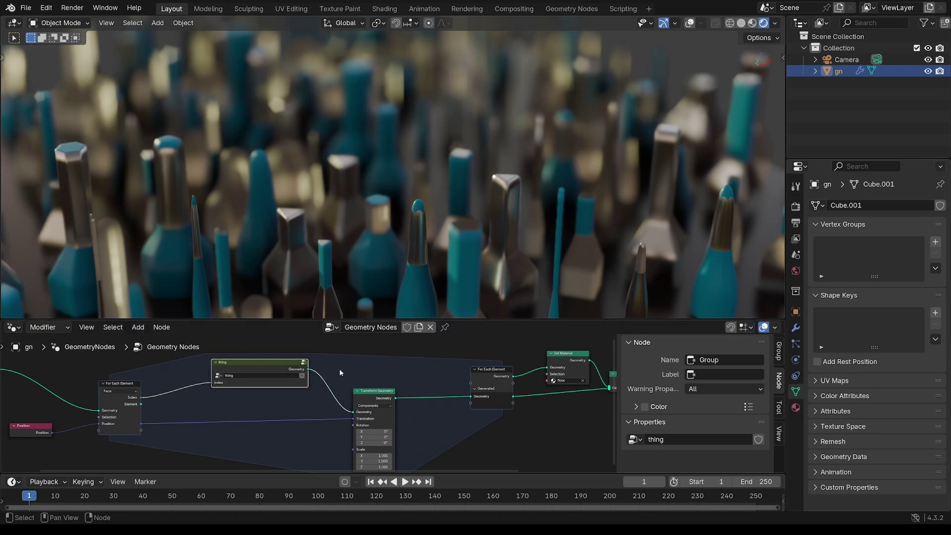
Examine the finished field of bottle-like shapes from several angles together with the overall layout of its node tree
middle_click_drag(395, 373, 398, 360)
left_click_drag(370, 381, 350, 388)
middle_click_drag(515, 232, 356, 219, "shift")
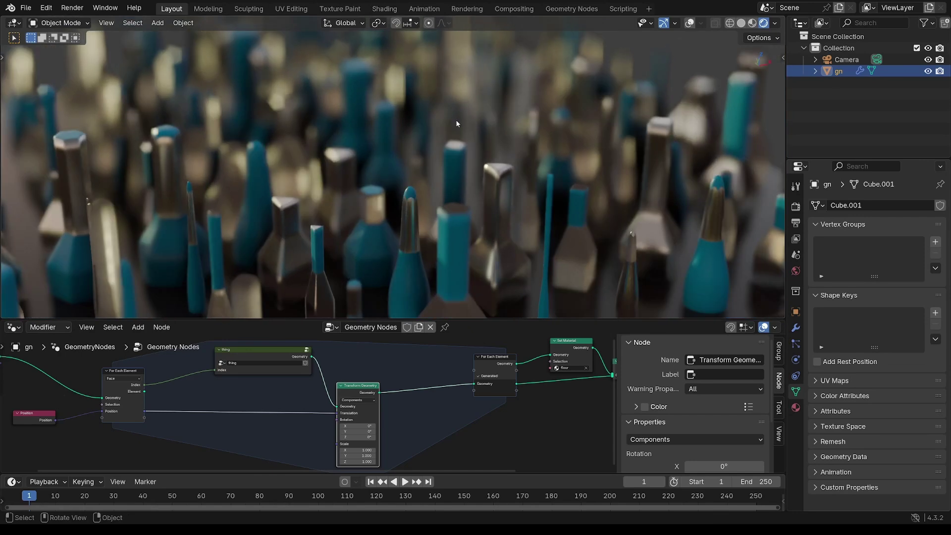
middle_click_drag(456, 121, 523, 176)
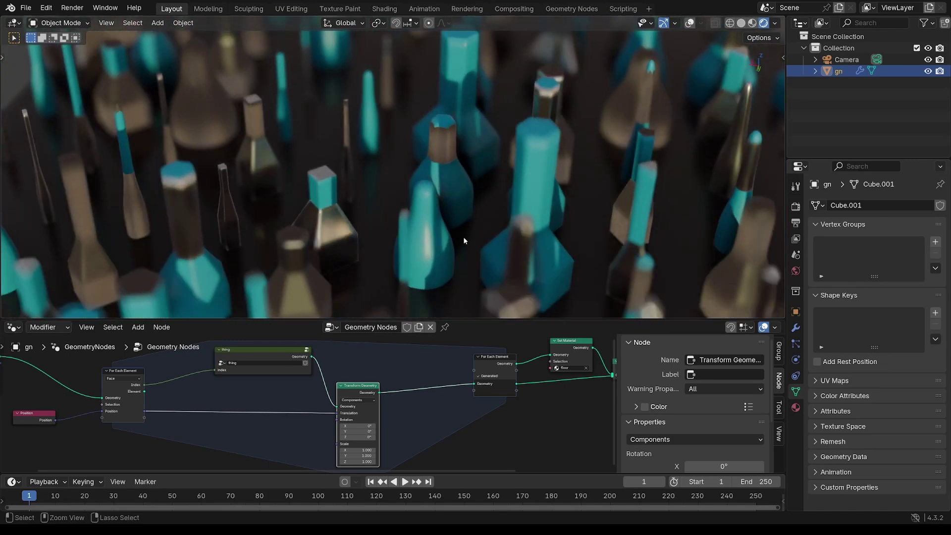
middle_click_drag(464, 240, 497, 219)
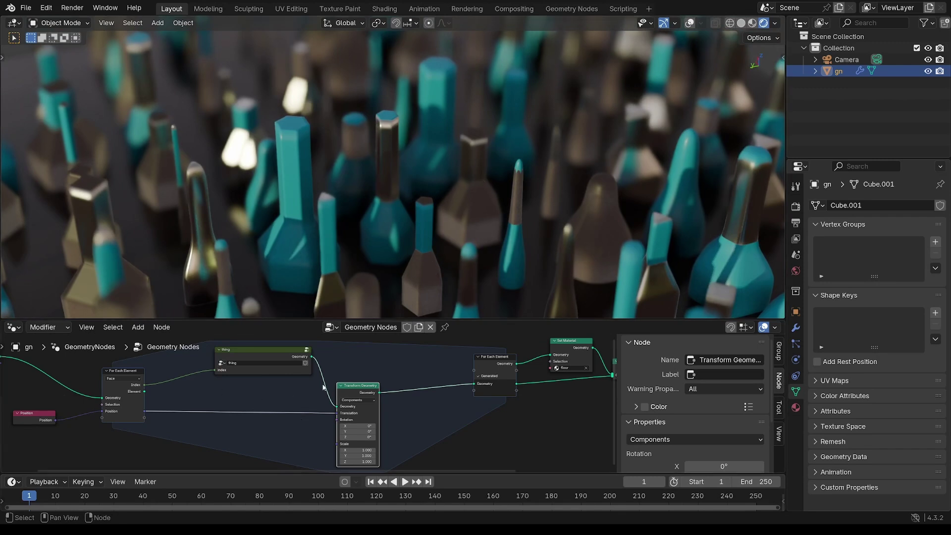
middle_click_drag(323, 387, 330, 402, "ctrl")
middle_click_drag(211, 368, 289, 380)
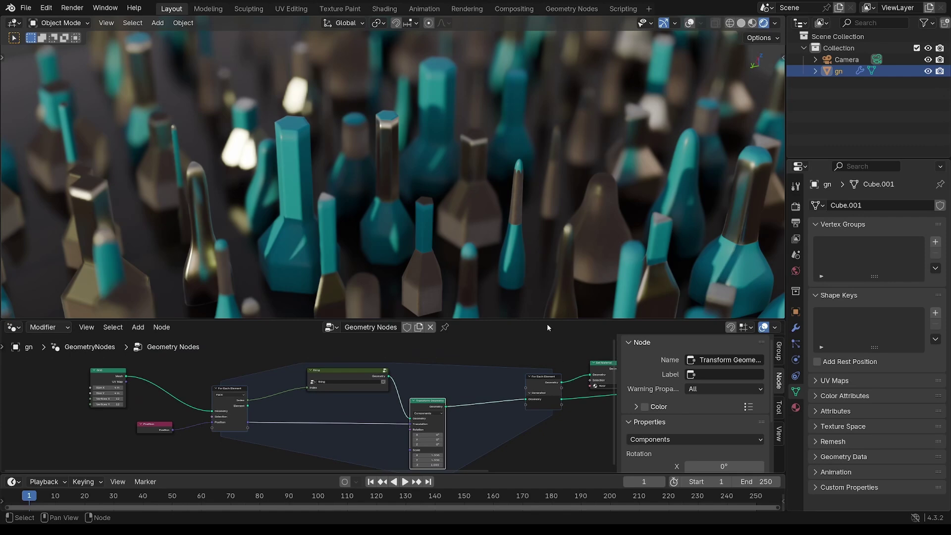
middle_click_drag(566, 191, 525, 191)
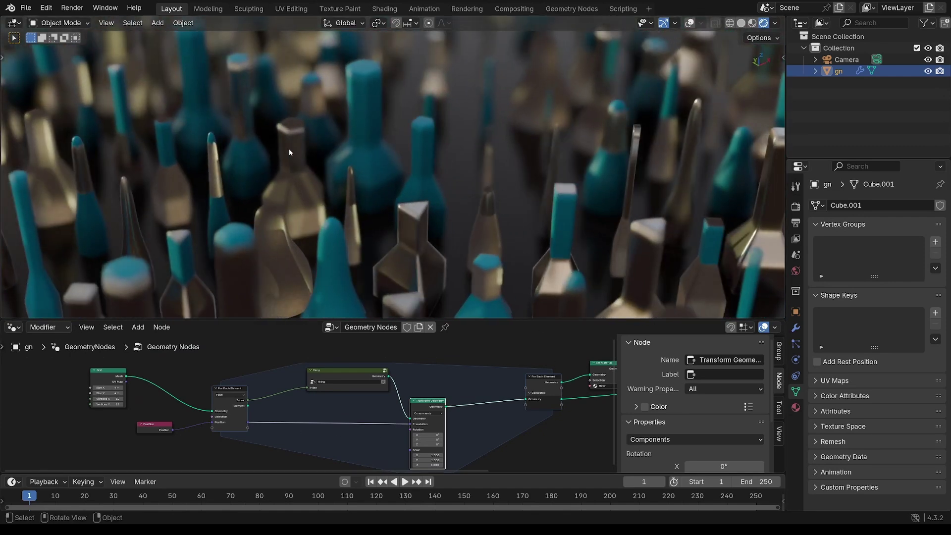
middle_click_drag(452, 159, 515, 203)
scroll(445, 367, "up", 1)
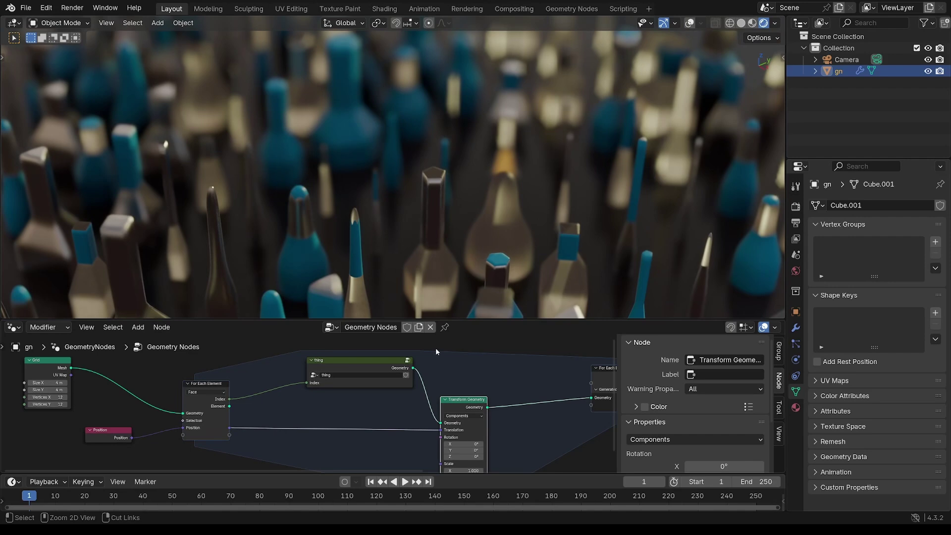
Open the thing node group and look over the nodes that build a single shape
left_click(407, 360)
middle_click_drag(376, 398, 452, 370)
scroll(452, 369, "up", 7)
mouse_move(468, 385)
left_mouse_down()
mouse_move(510, 385)
mouse_move(458, 372)
mouse_move(467, 372)
left_mouse_up()
middle_click_drag(530, 220, 499, 212)
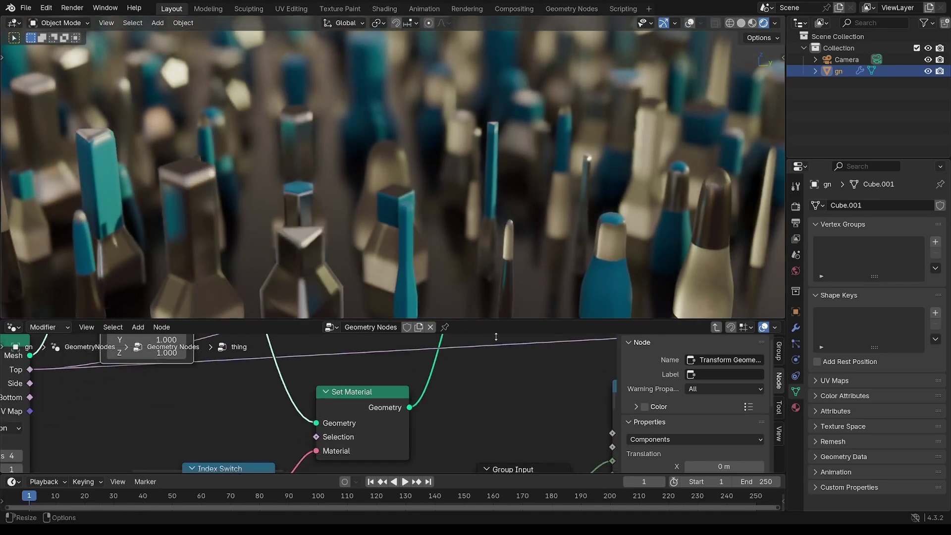
scroll(554, 407, "down", 8)
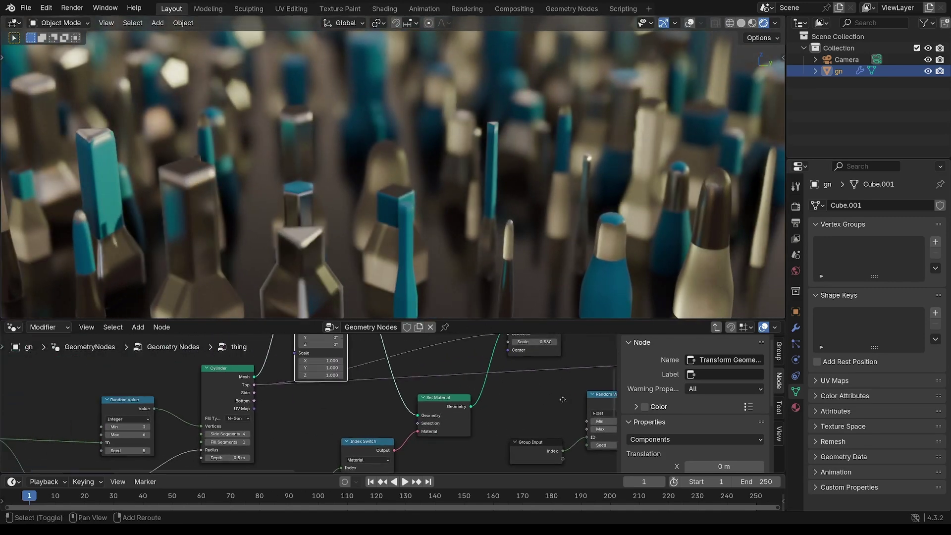
Set the seed of the integer Random Value node driving the Cylinder's Vertices to 9 and inspect the shapes
middle_click_drag(365, 404, 535, 378)
scroll(317, 411, "up", 5)
left_click(321, 433)
left_click(322, 433)
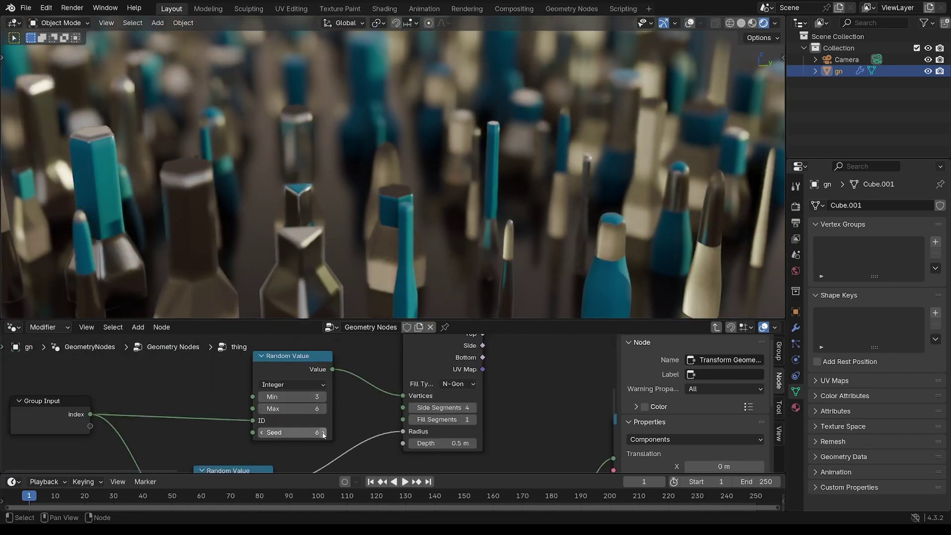
left_click(322, 432)
left_click(322, 432)
scroll(503, 227, "down", 2)
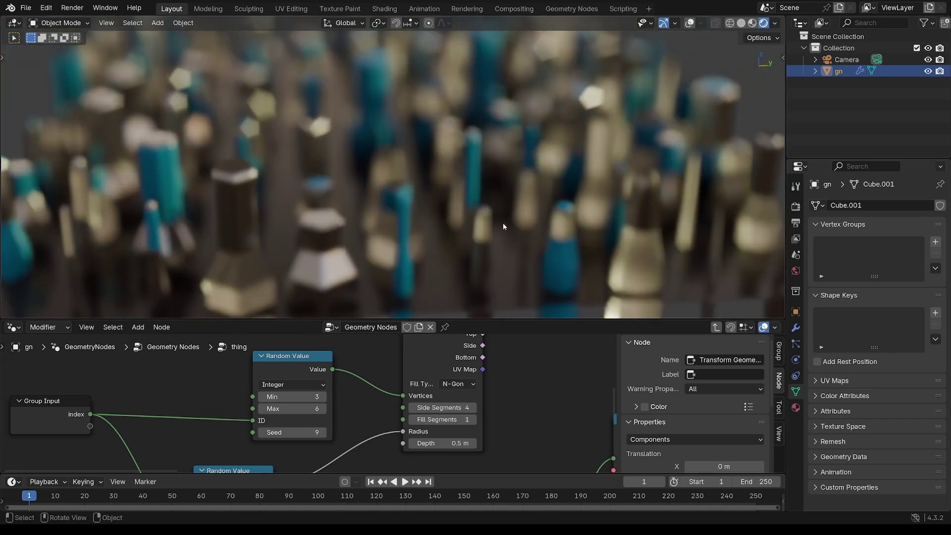
mouse_move(471, 193)
middle_mouse_down()
mouse_move(512, 160)
mouse_move(471, 182)
middle_mouse_up()
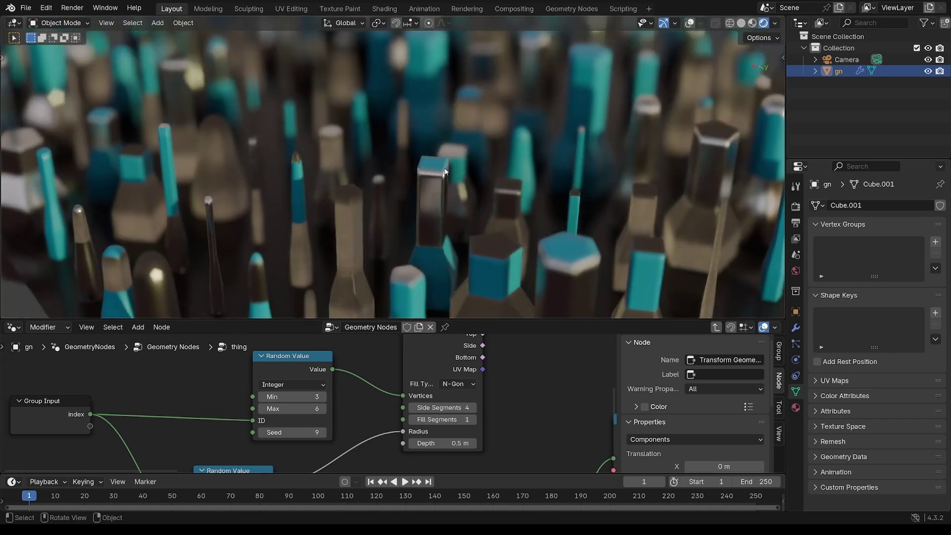
middle_click_drag(405, 123, 565, 264)
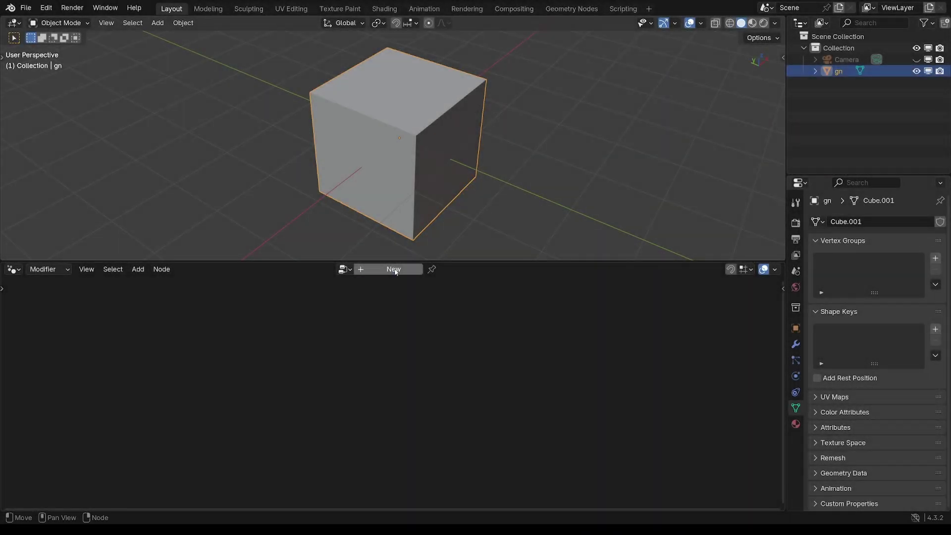
Create a new geometry node tree on the gn object and cut the link between Group Input and Group Output
left_click(396, 269)
middle_click_drag(367, 322, 416, 307)
middle_click_drag(353, 415, 426, 346)
right_click_drag(389, 338, 382, 404, "ctrl")
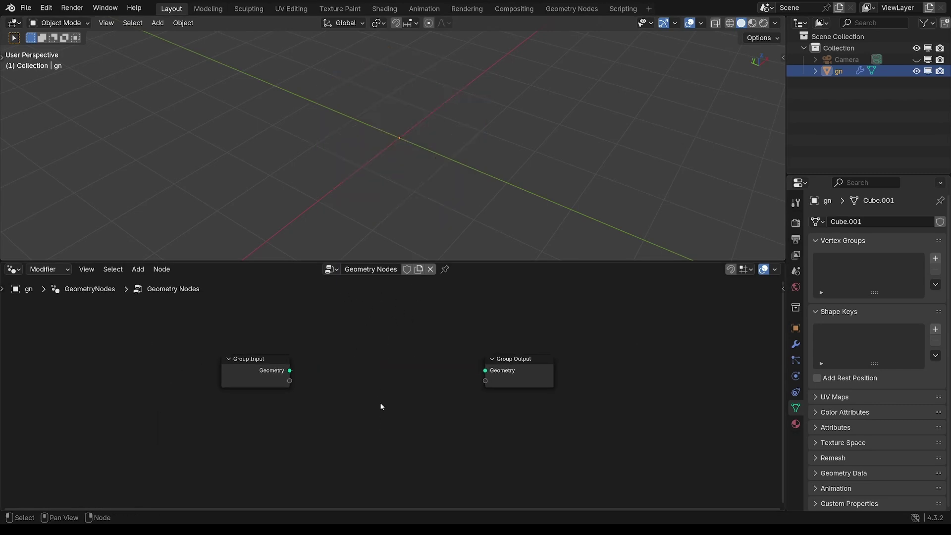
middle_click_drag(426, 383, 389, 405)
left_click_drag(476, 381, 537, 380)
middle_click_drag(391, 379, 383, 397, "ctrl")
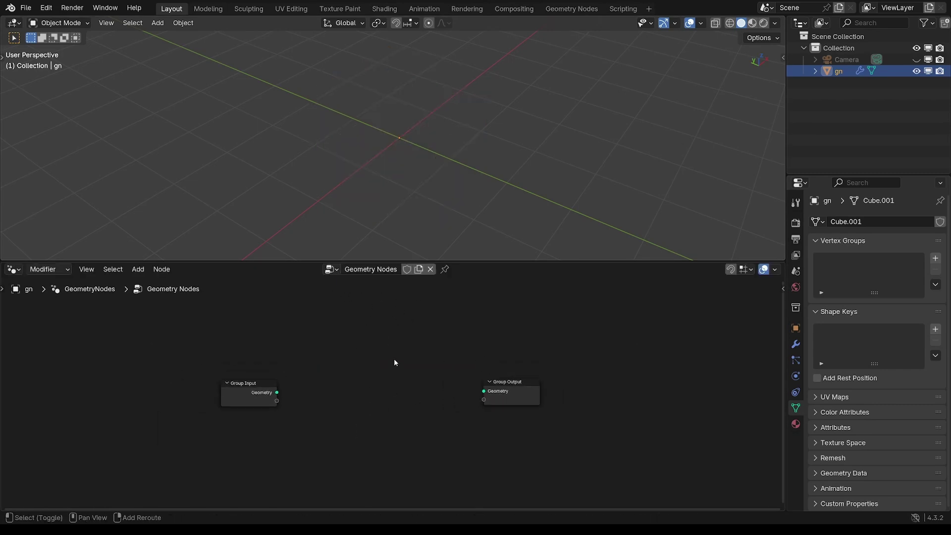
Add a Grid mesh primitive node between the group nodes and connect its Mesh output to Group Output's Geometry
key("shift+a")
mouse_move(383, 384)
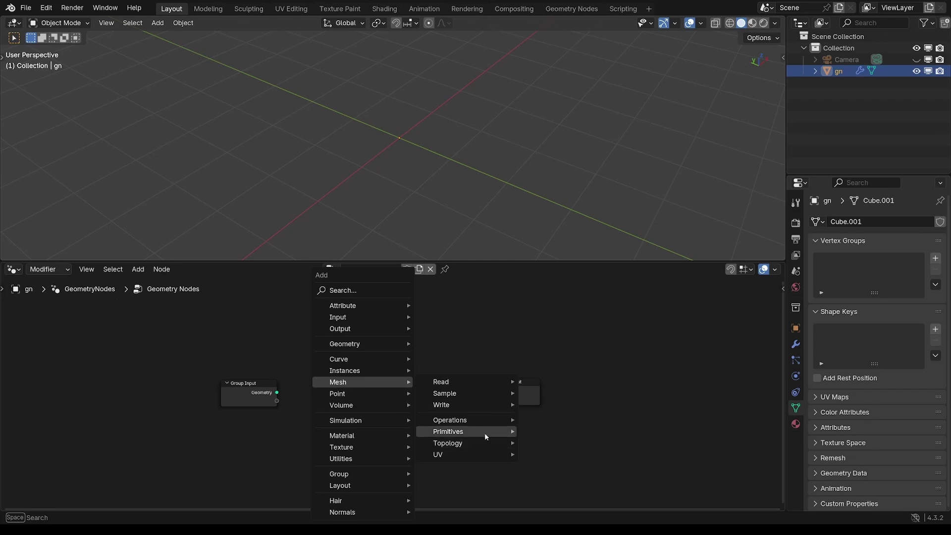
mouse_move(448, 431)
left_click(537, 386)
left_click(317, 358)
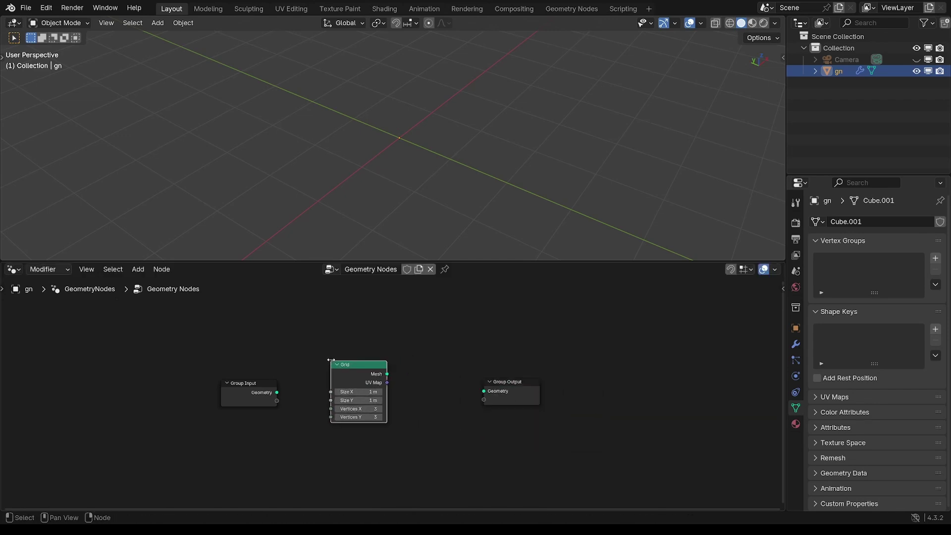
scroll(397, 348, "up", 1)
left_click_drag(385, 369, 506, 392)
left_click_drag(531, 380, 560, 374)
Set the Grid's Size X and Size Y to 2 m and its Vertices X and Y to 10
left_click_drag(369, 391, 373, 461)
type("2")
key("Return")
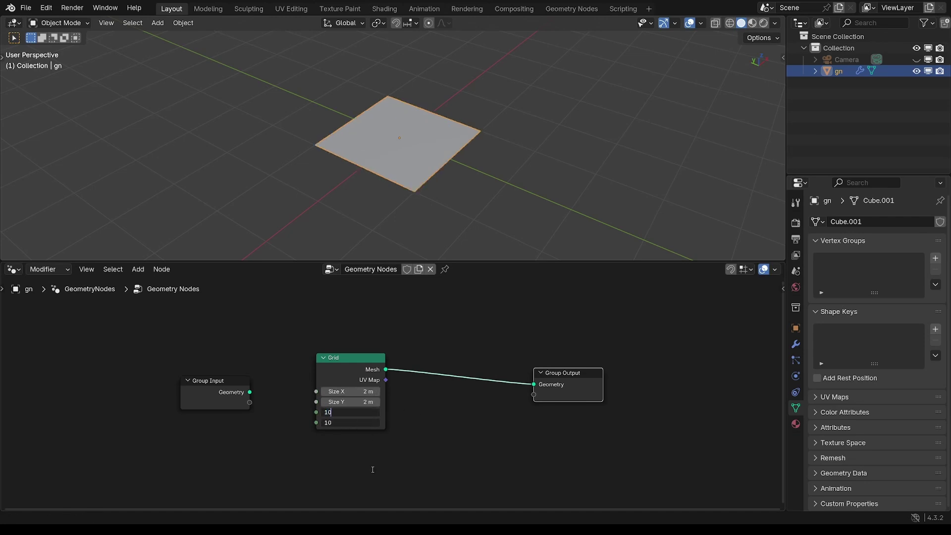
key("Return")
scroll(396, 391, "up", 3)
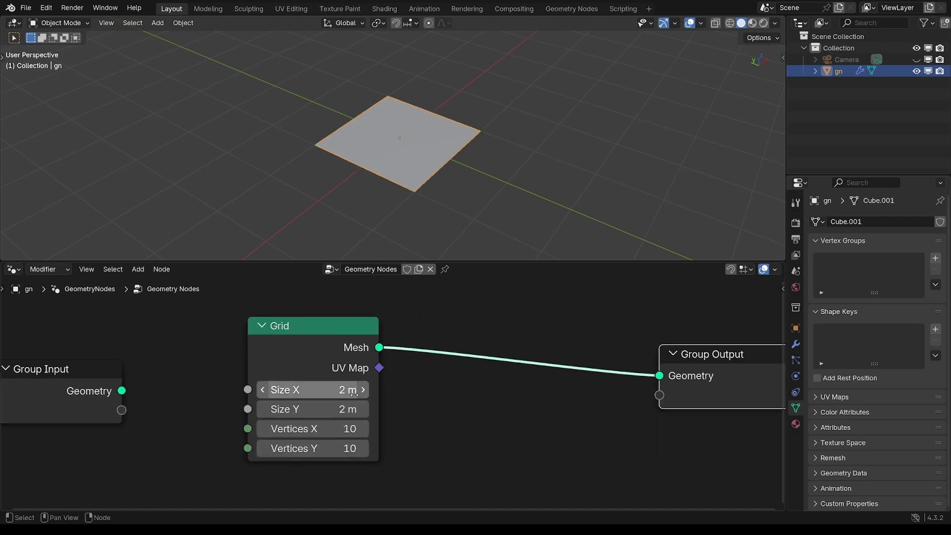
scroll(355, 478, "down", 8)
middle_click_drag(423, 432, 332, 448)
left_click(507, 339)
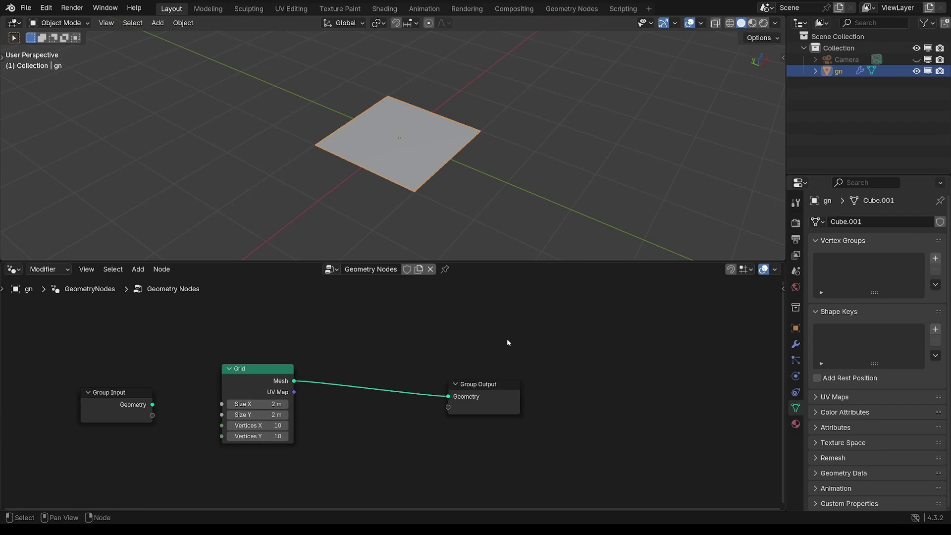
Move Group Output further from the Grid and add a For Each Element zone above their link
left_click_drag(477, 392, 609, 375)
scroll(615, 350, "down", 1)
scroll(466, 350, "right", 2, "ctrl")
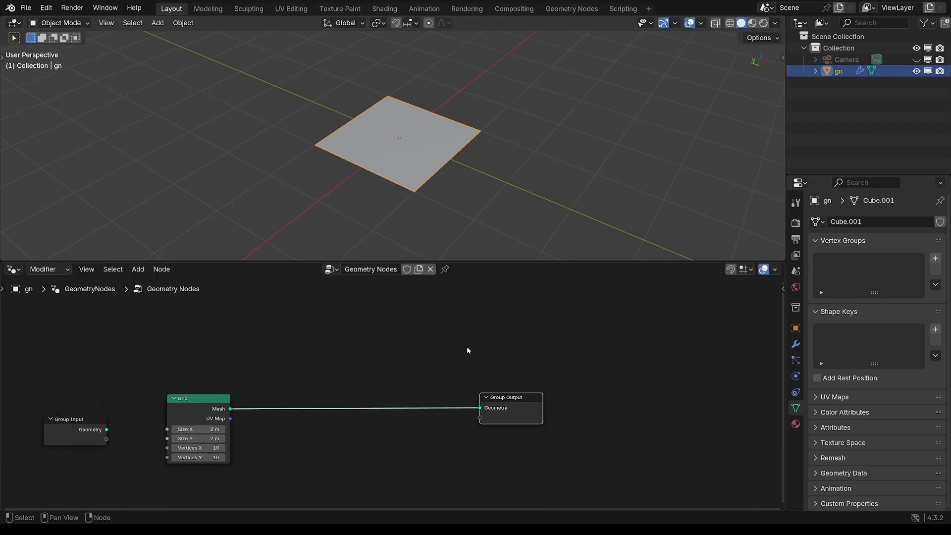
left_click(468, 341)
key("shift+a")
type("for")
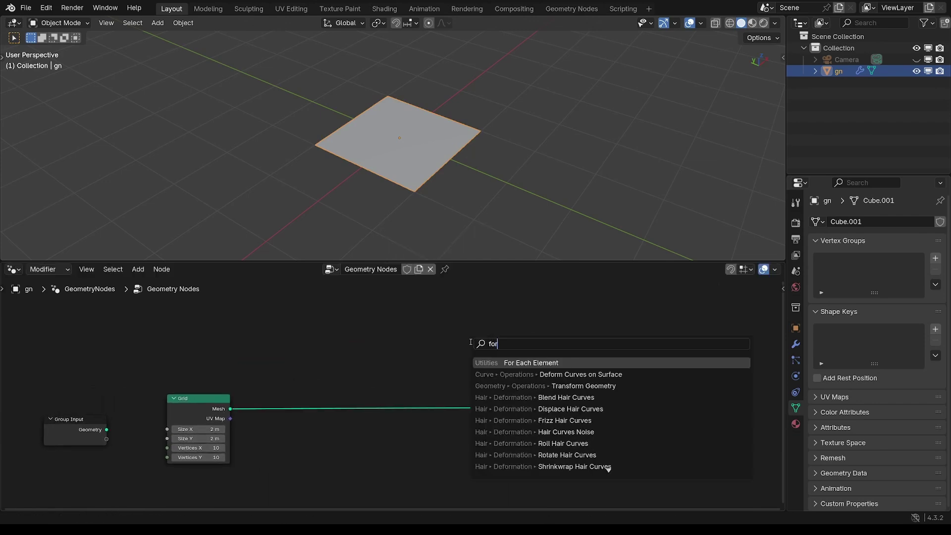
key("Return")
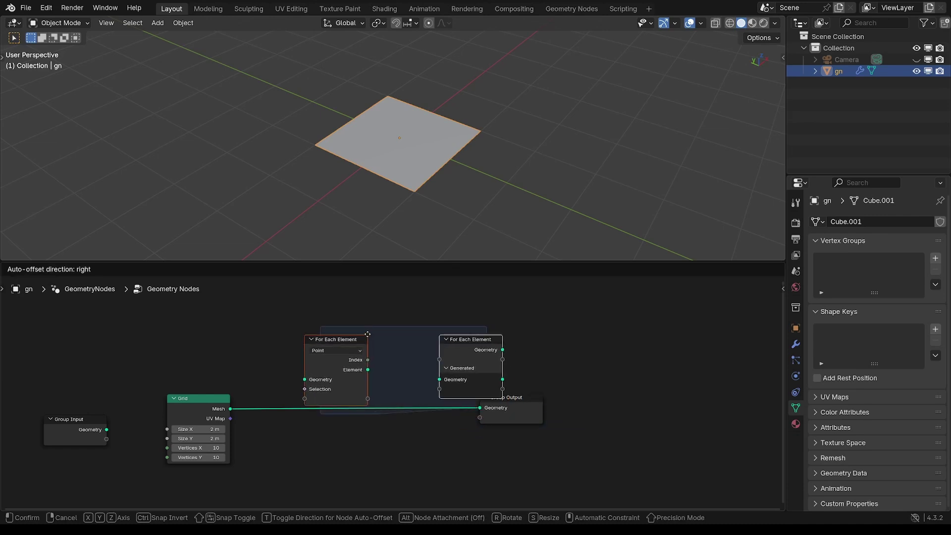
left_click(469, 349)
left_click_drag(512, 400, 564, 402)
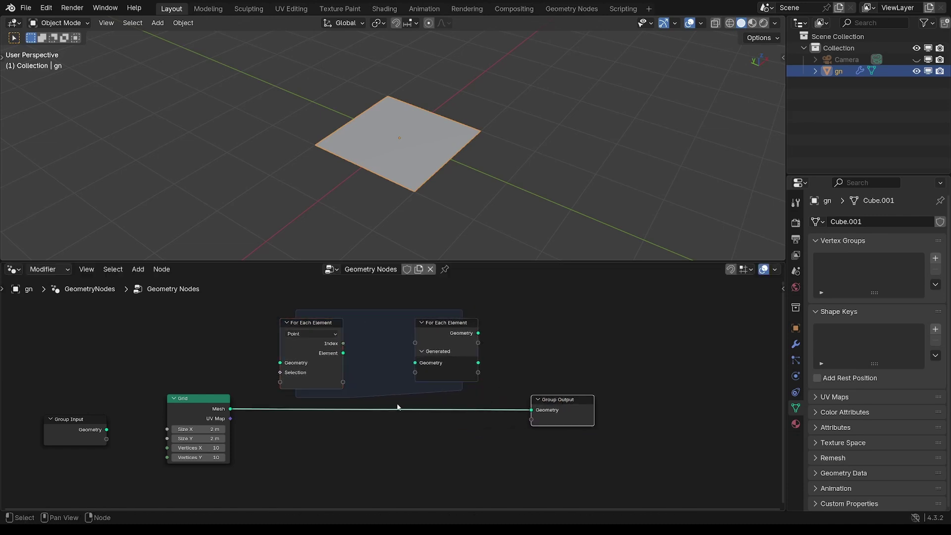
Route the Grid's Mesh into the For Each Element zone and its main Geometry output to Group Output, aligning the nodes
left_click_drag(233, 410, 281, 363)
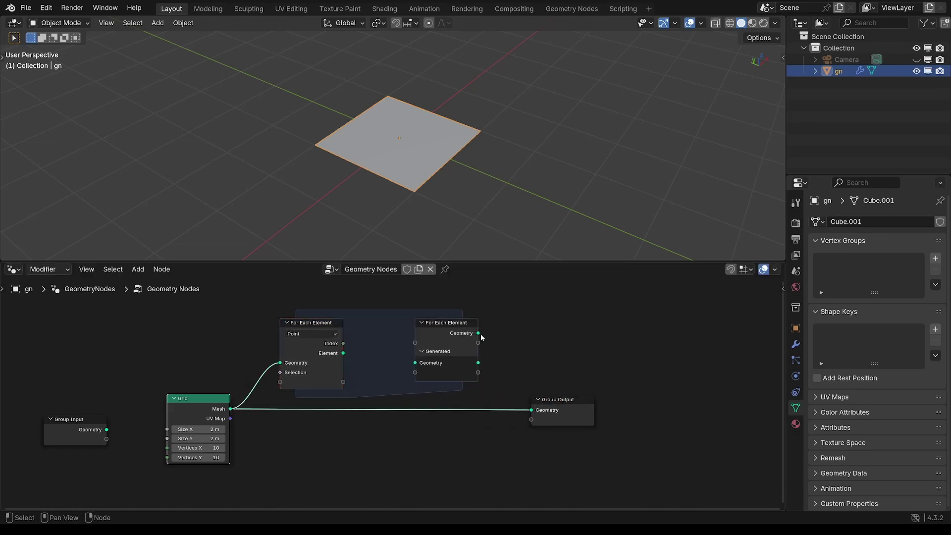
left_click_drag(479, 333, 531, 409)
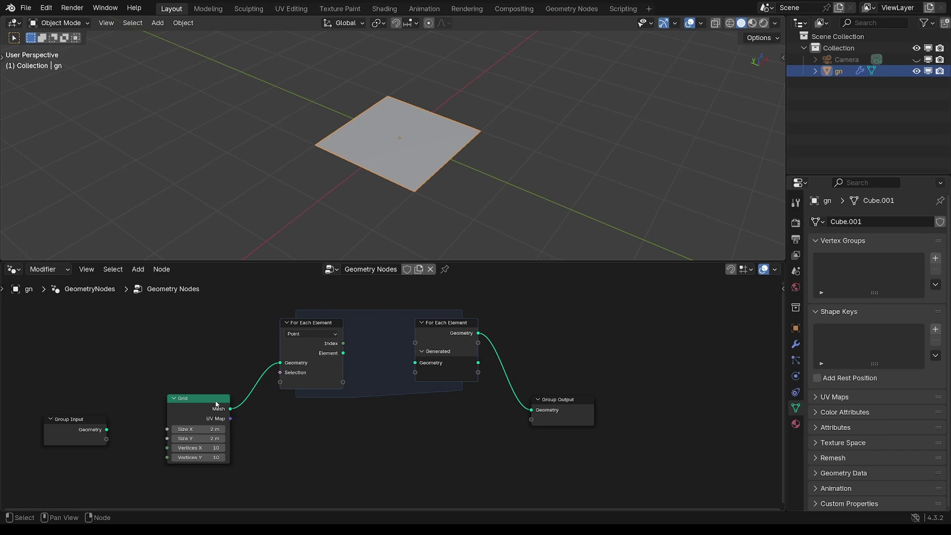
left_click_drag(216, 405, 206, 378)
left_click_drag(297, 347, 291, 349)
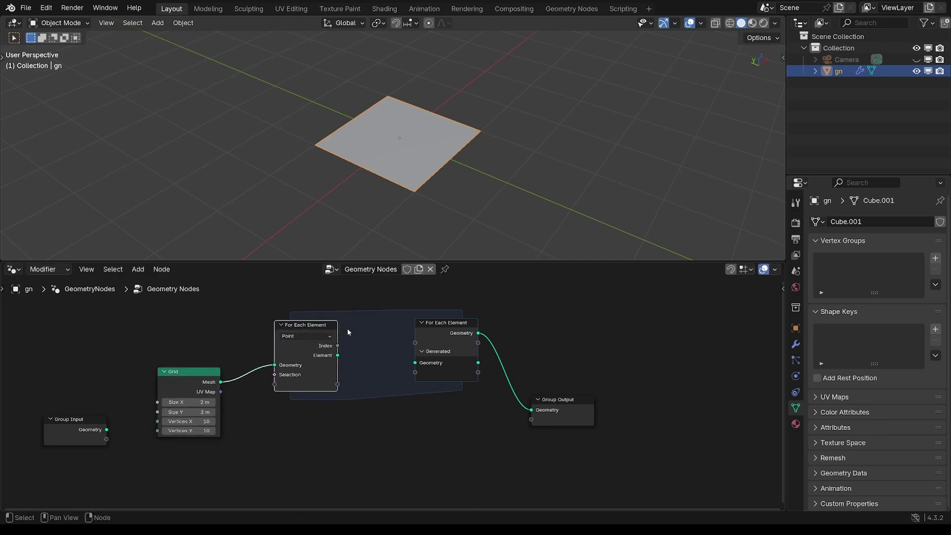
left_click_drag(448, 328, 452, 328)
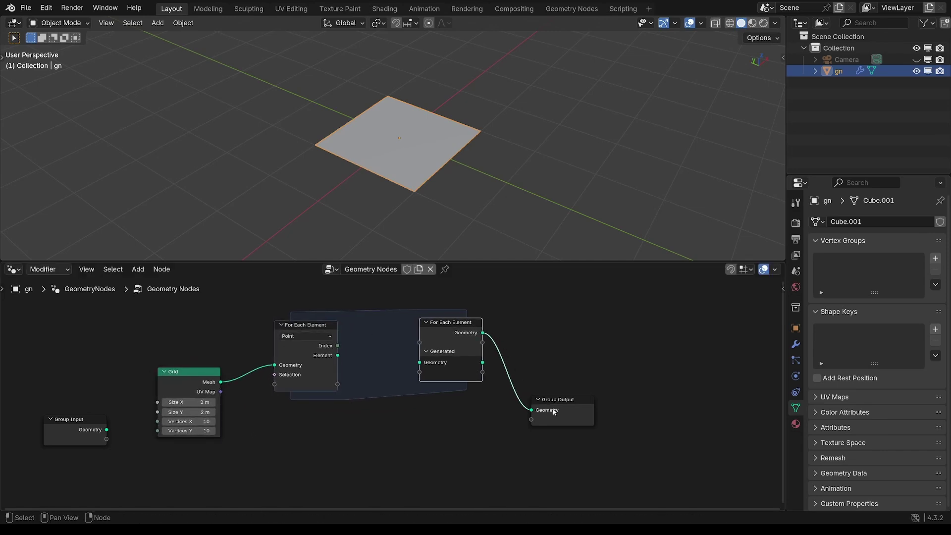
left_click_drag(553, 411, 573, 381)
middle_click_drag(574, 380, 548, 348, "ctrl")
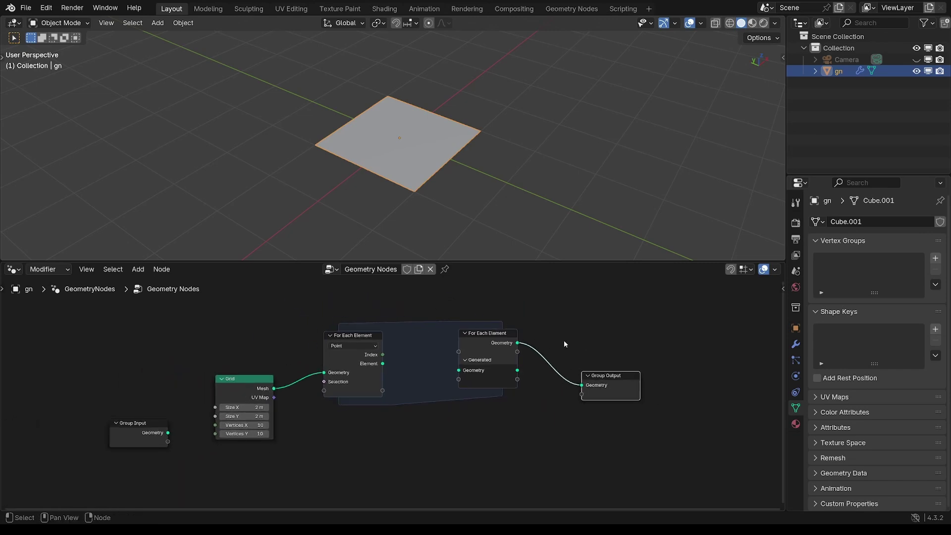
mouse_move(559, 337)
middle_mouse_down("ctrl")
mouse_move(569, 315)
mouse_move(541, 318)
middle_mouse_up("ctrl")
Cut the zone's main Geometry link and connect its Generated Geometry output to Group Output instead
right_click_drag(545, 327, 523, 380, "ctrl")
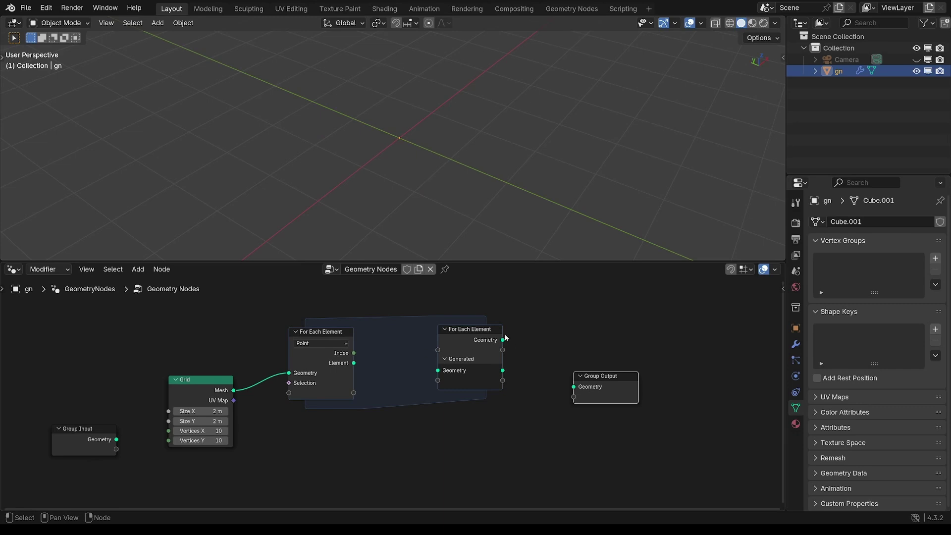
left_click_drag(502, 340, 535, 341)
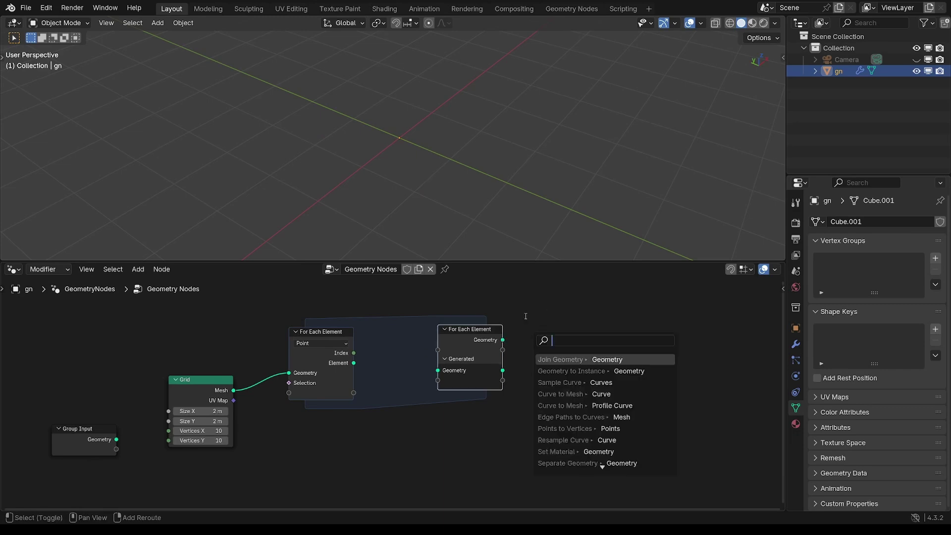
scroll(482, 371, "up", 2)
left_click_drag(486, 318, 492, 315)
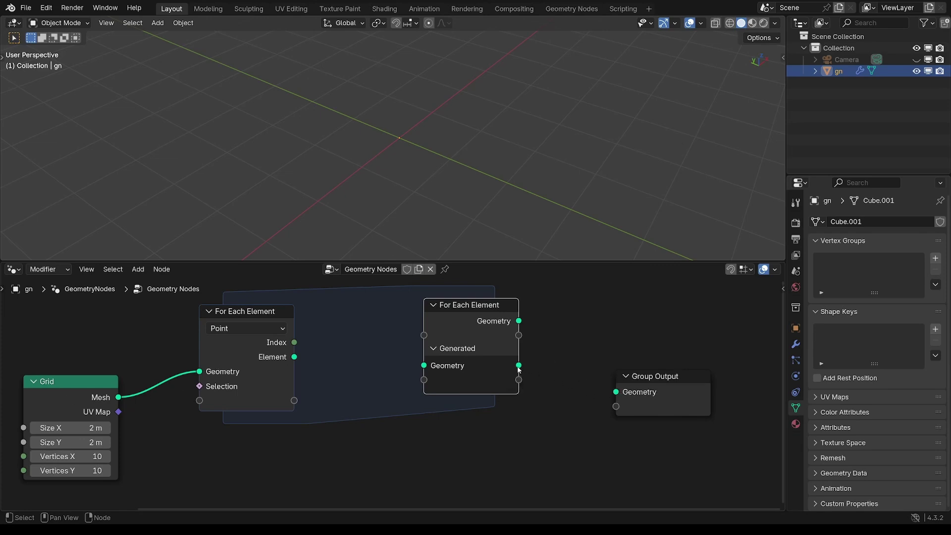
left_click_drag(519, 366, 614, 394)
Widen the For Each Element zone by moving its output node and Group Output away from the zone's input node
scroll(308, 422, "down", 3)
left_click_drag(382, 308, 545, 419)
left_click_drag(411, 356, 479, 356)
scroll(420, 346, "up", 2)
middle_click_drag(423, 335, 453, 346)
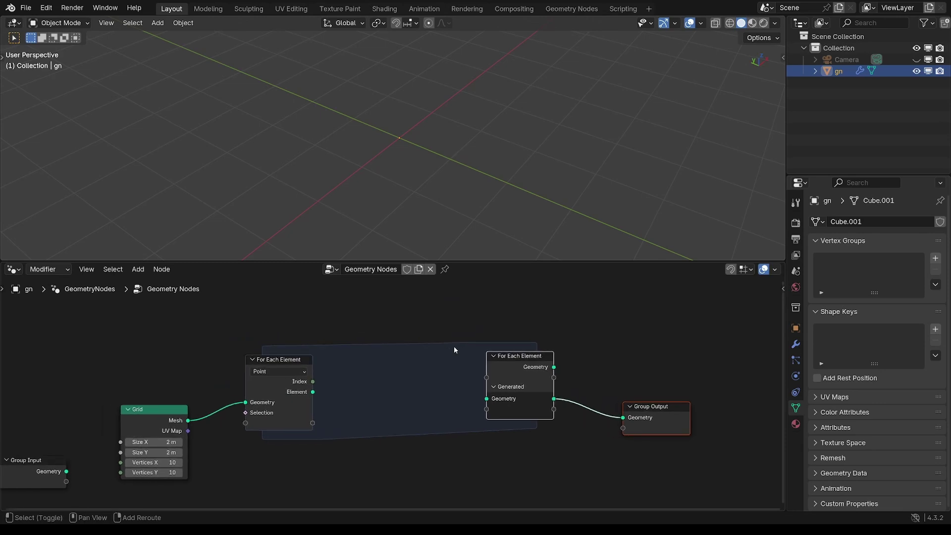
Add a Cylinder mesh primitive node inside the For Each Element zone
key("shift+a")
mouse_move(432, 307)
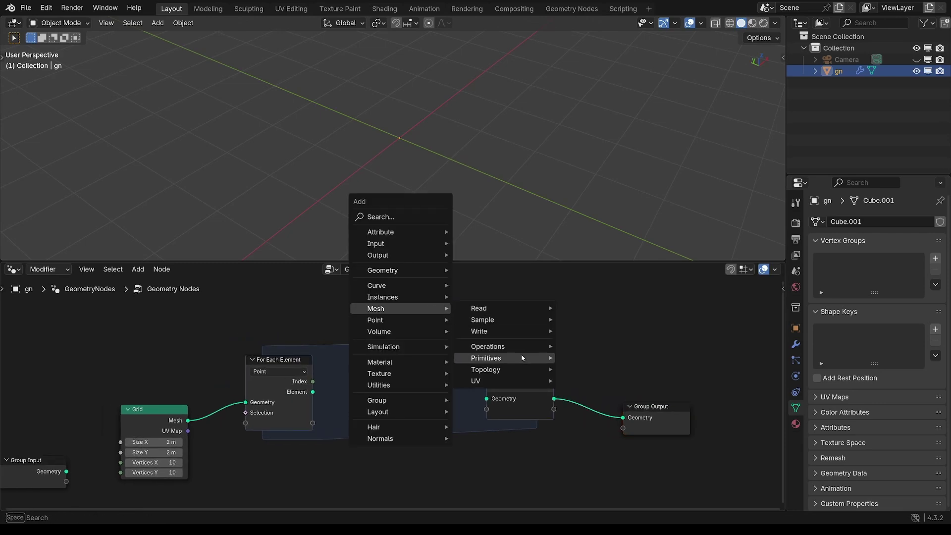
mouse_move(521, 354)
left_click(587, 381)
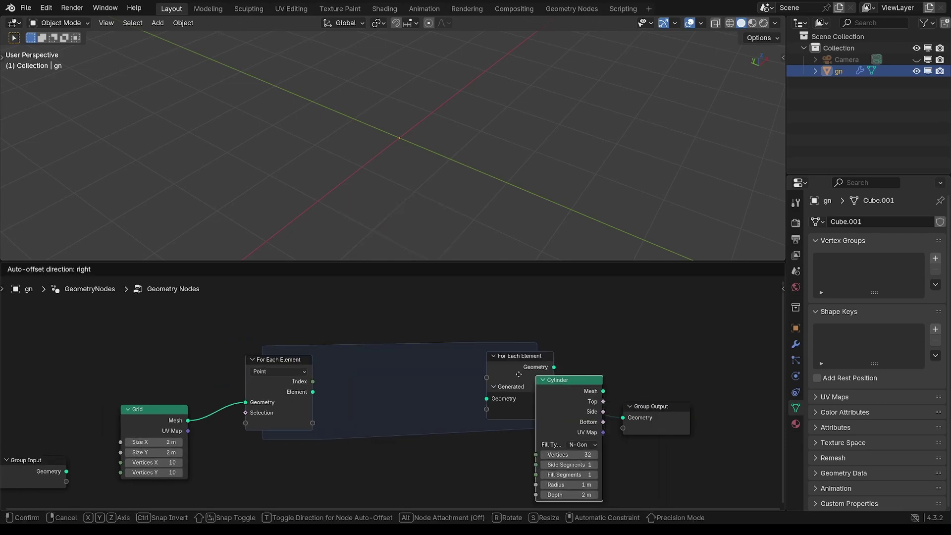
left_click(389, 332)
scroll(396, 347, "up", 2)
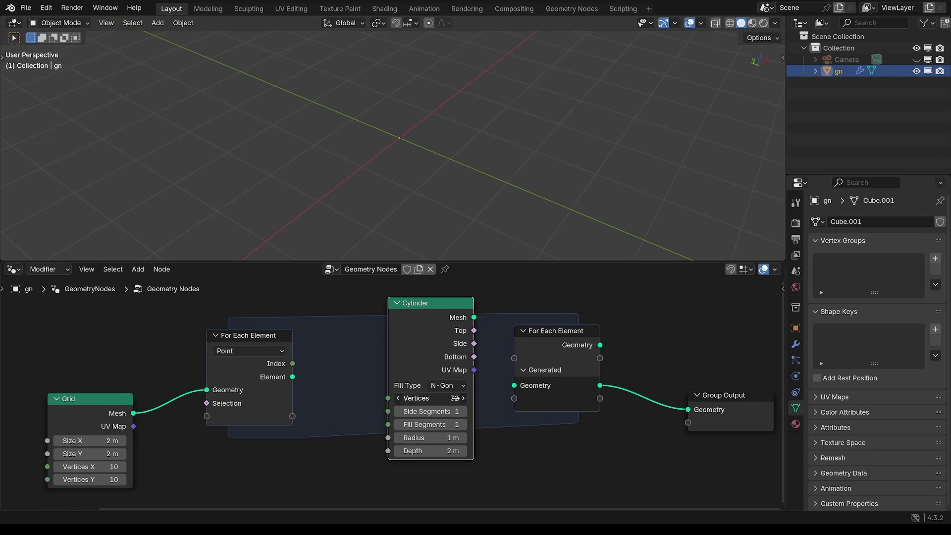
Set the Cylinder node to 3 vertices, a 0.5 m depth and a 0.5 m radius
key("Return")
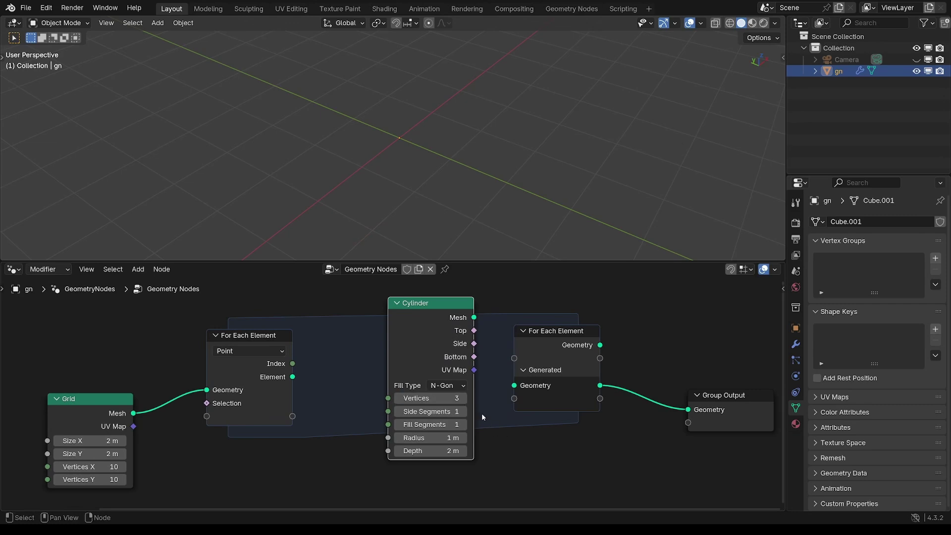
left_click(458, 452)
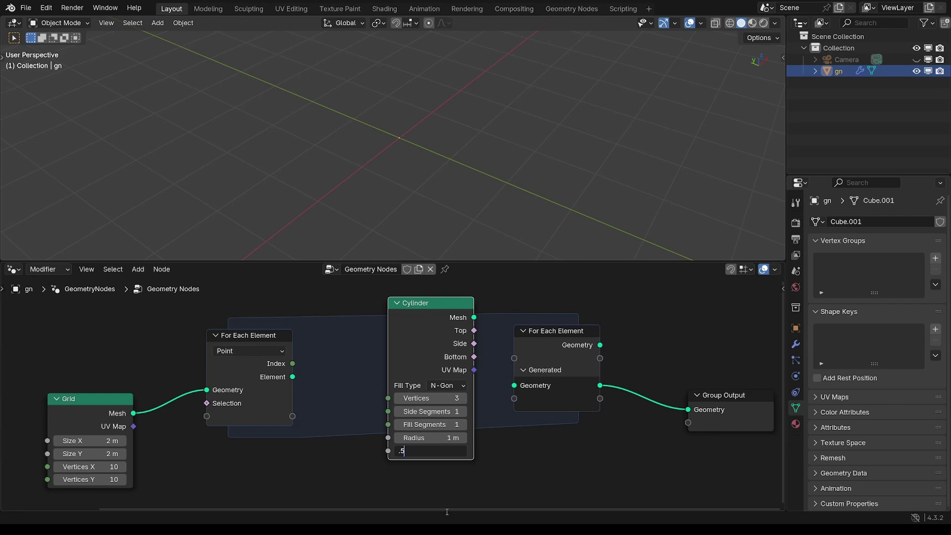
key("Return")
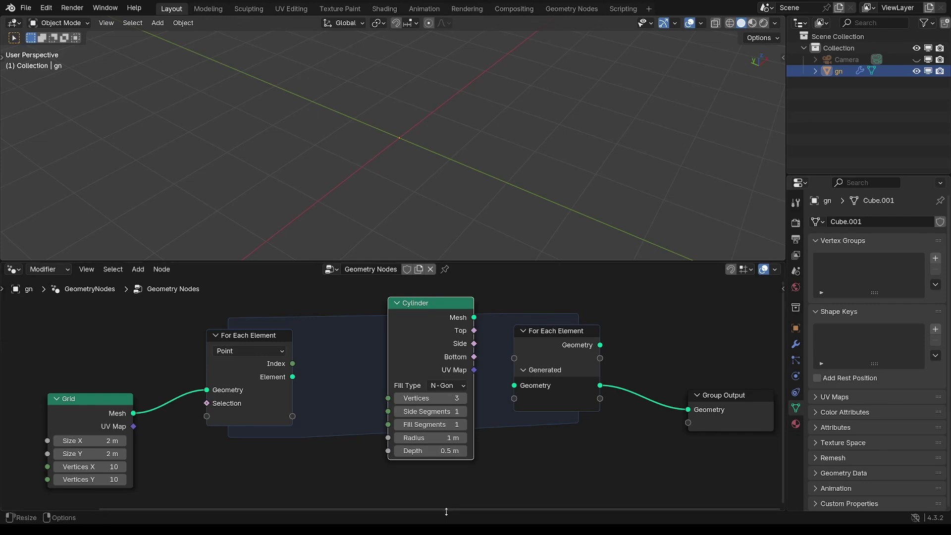
left_click(452, 437)
type(".5")
key("Return")
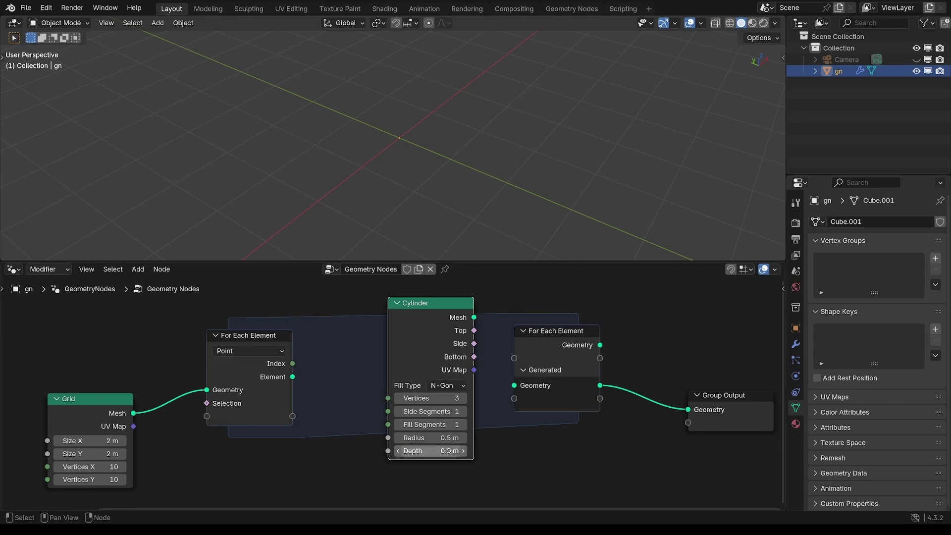
Connect the Cylinder's Mesh output to the Generated Geometry input of the For Each Element zone and inspect the prism
scroll(488, 350, "down", 2)
left_click(465, 352)
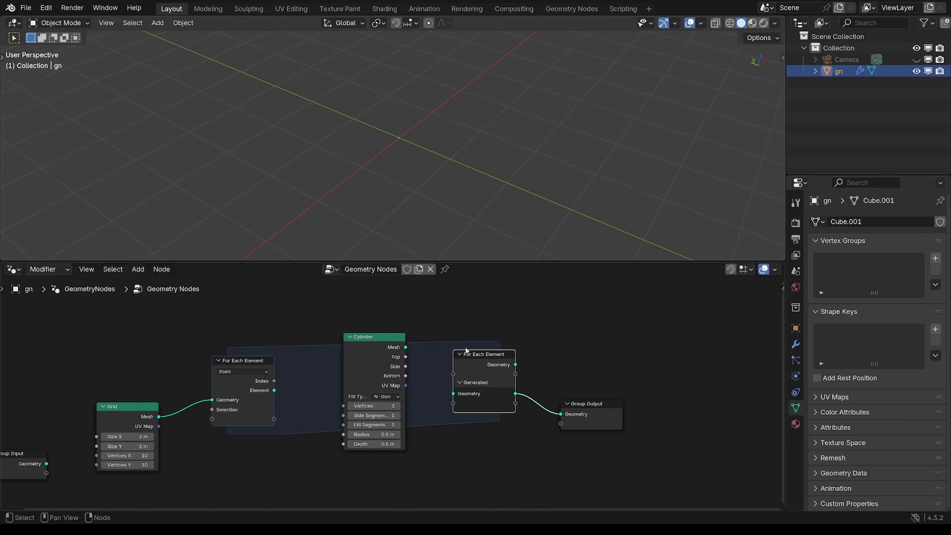
left_click_drag(406, 348, 408, 352)
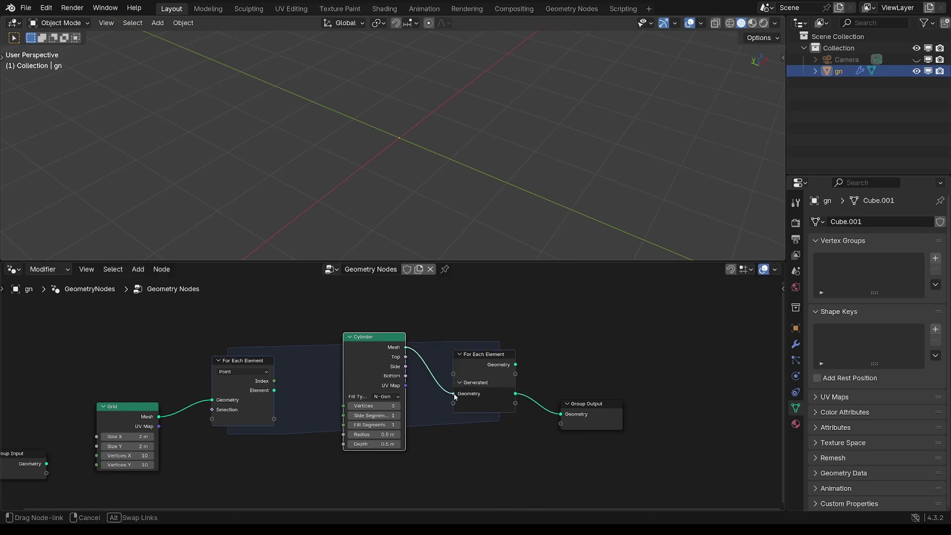
left_click_drag(454, 396, 458, 402)
scroll(449, 392, "up", 3)
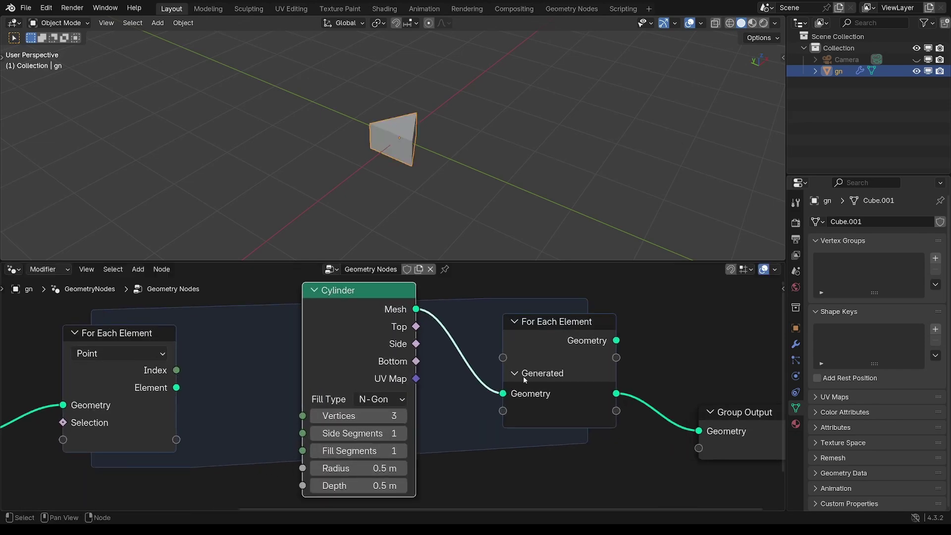
scroll(398, 92, "up", 2)
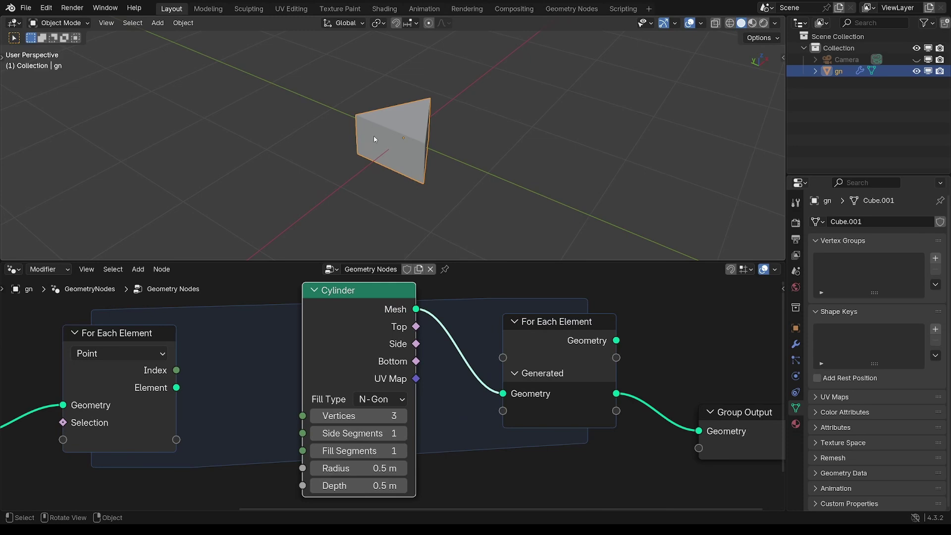
middle_click_drag(429, 117, 396, 128)
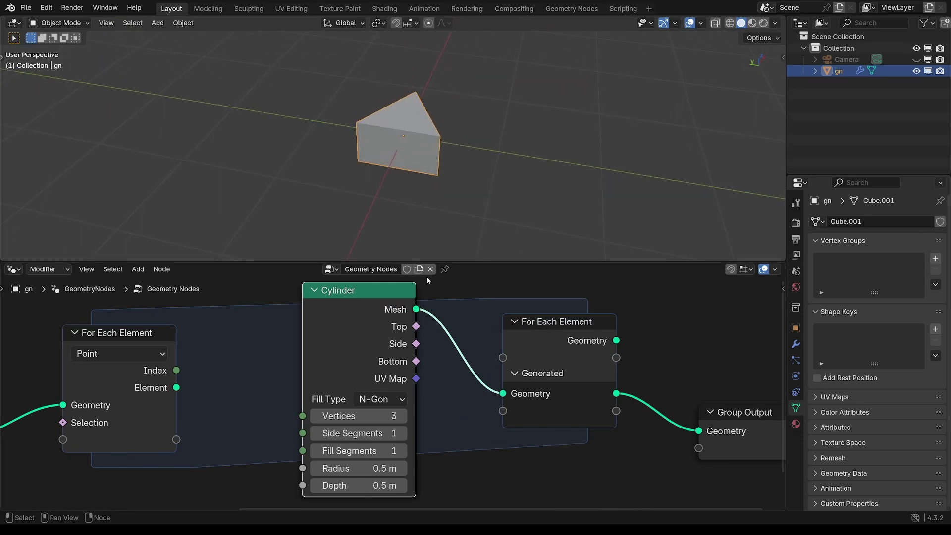
Change the For Each Element zone's domain to Face
scroll(355, 362, "down", 4)
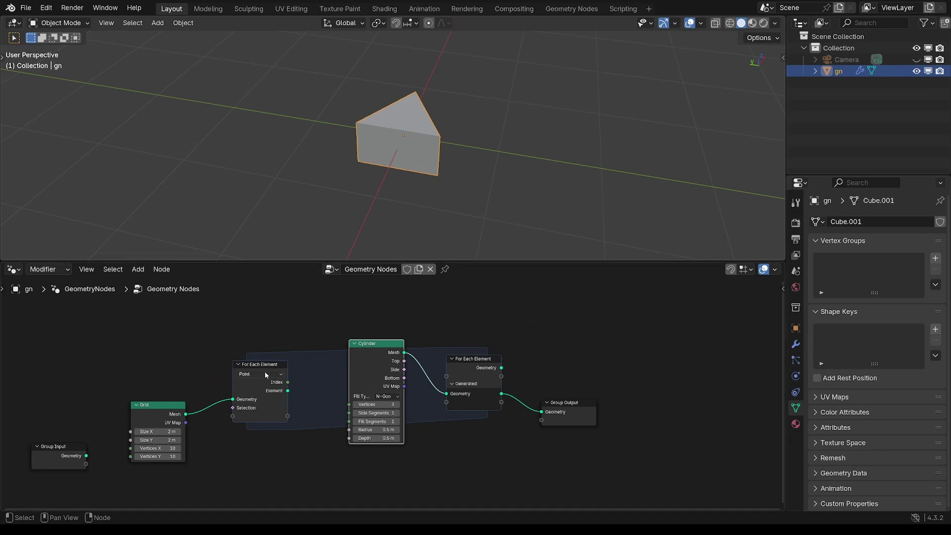
scroll(249, 376, "up", 3)
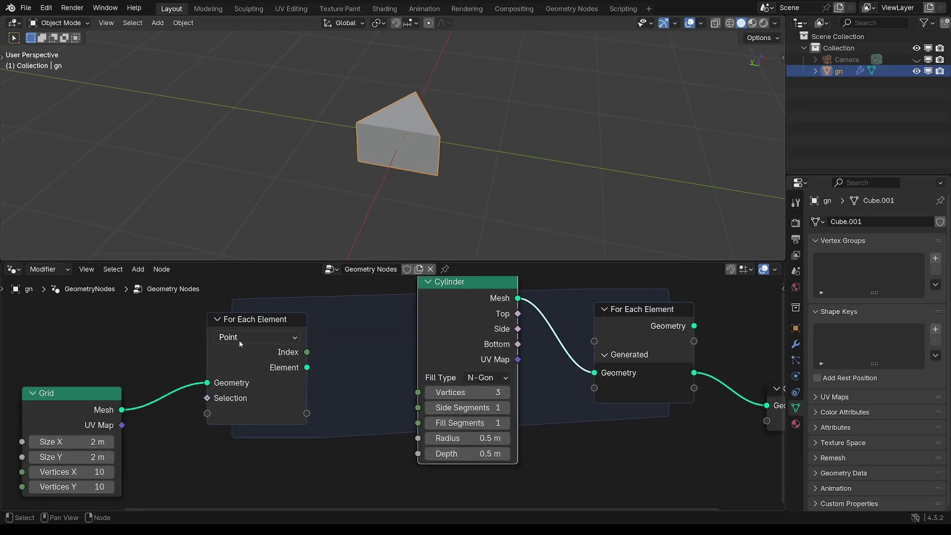
left_click(243, 337)
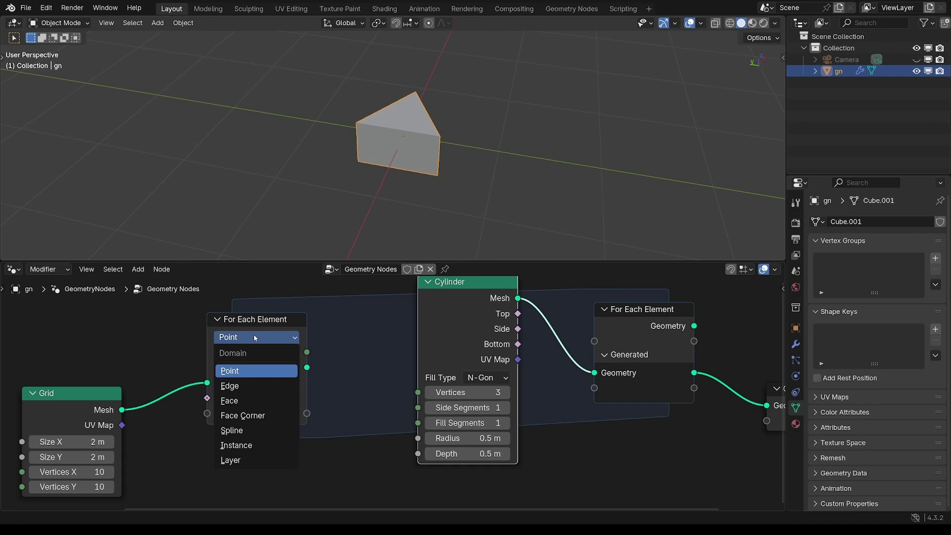
left_click(251, 400)
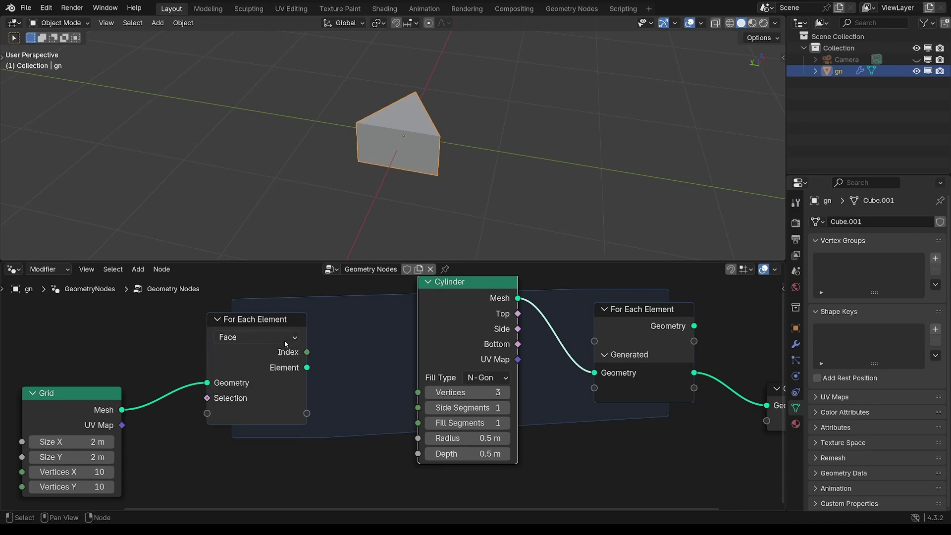
Widen the For Each Element zone by shifting its output node and Group Output away, and reposition the Cylinder node inside it
scroll(382, 420, "down", 4)
scroll(471, 373, "up", 1)
left_click_drag(419, 309, 469, 371)
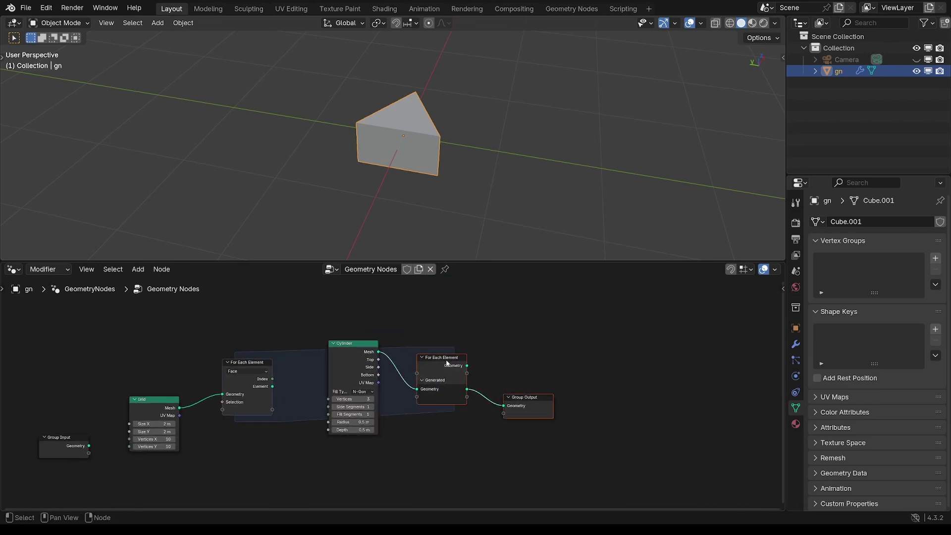
key("g")
left_click(533, 373)
left_click_drag(357, 344, 378, 343)
scroll(379, 342, "up", 2)
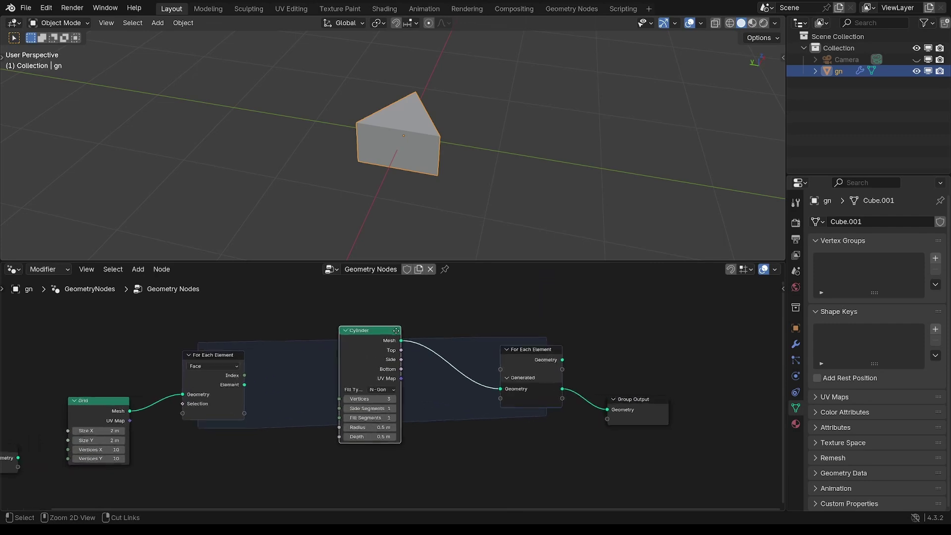
middle_click_drag(427, 161, 435, 184, "ctrl")
left_click_drag(349, 351, 334, 355)
middle_click_drag(442, 337, 434, 362)
Insert a Transform Geometry node on the link between the Cylinder and the zone's output node
left_click(447, 315)
key("shift+a")
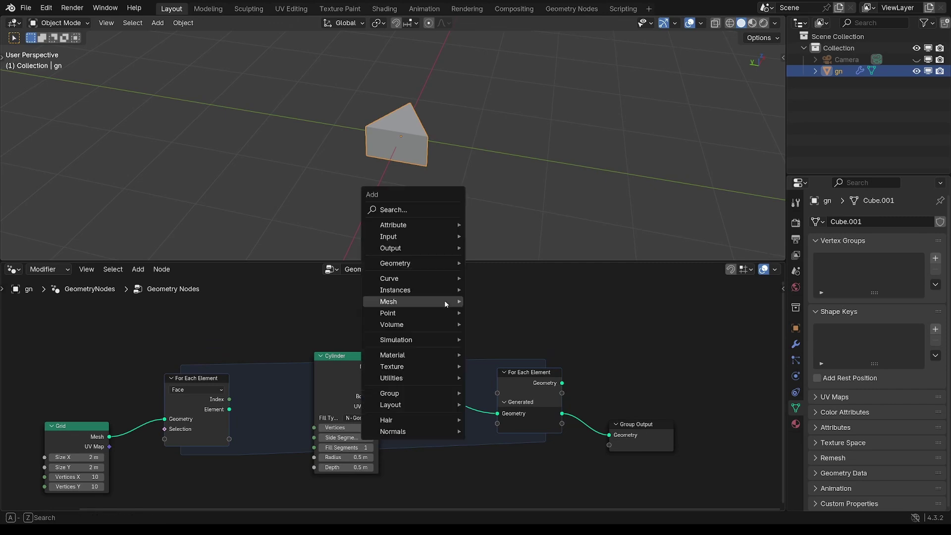
type("trans")
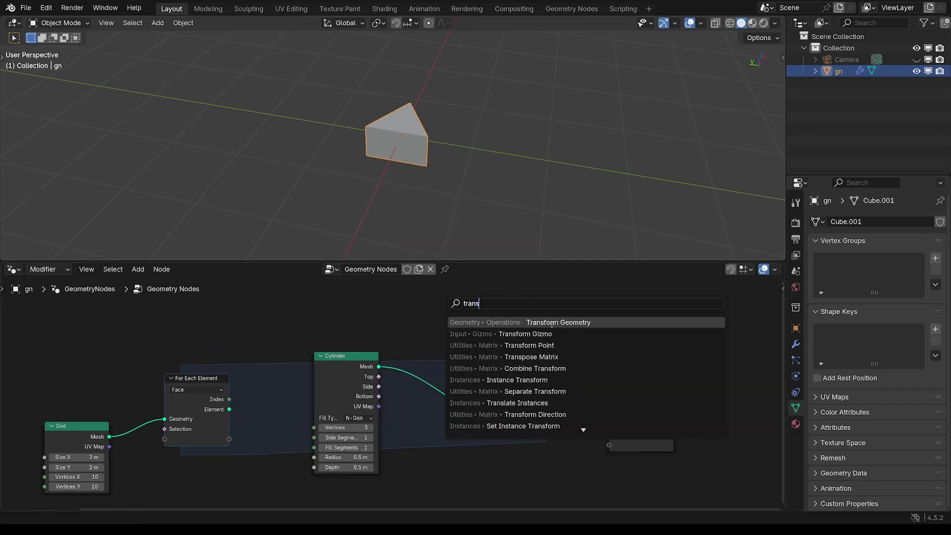
left_click(551, 323)
left_click(456, 356)
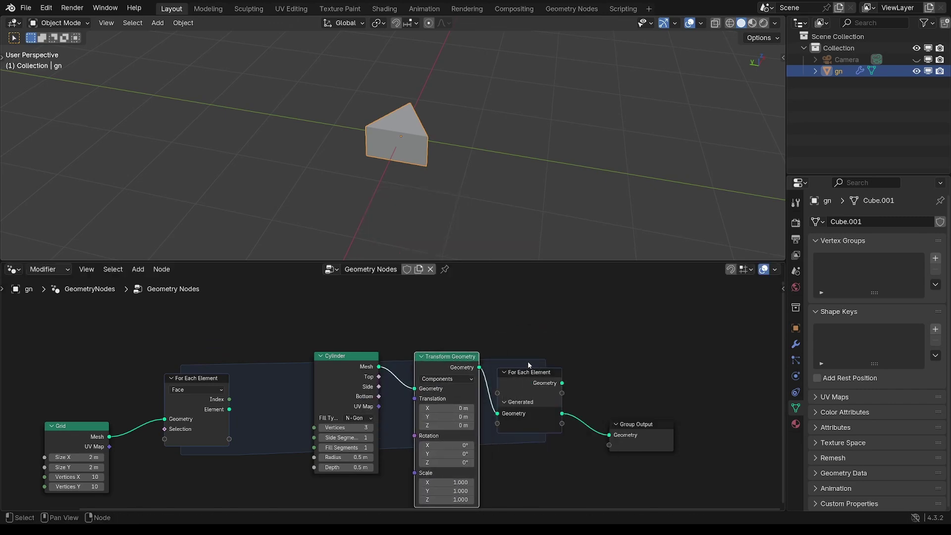
Move the zone's output node and Group Output farther away from the Transform Geometry node to make room
left_click_drag(525, 322, 632, 424)
left_click_drag(533, 373, 567, 362)
middle_click_drag(455, 386, 501, 362)
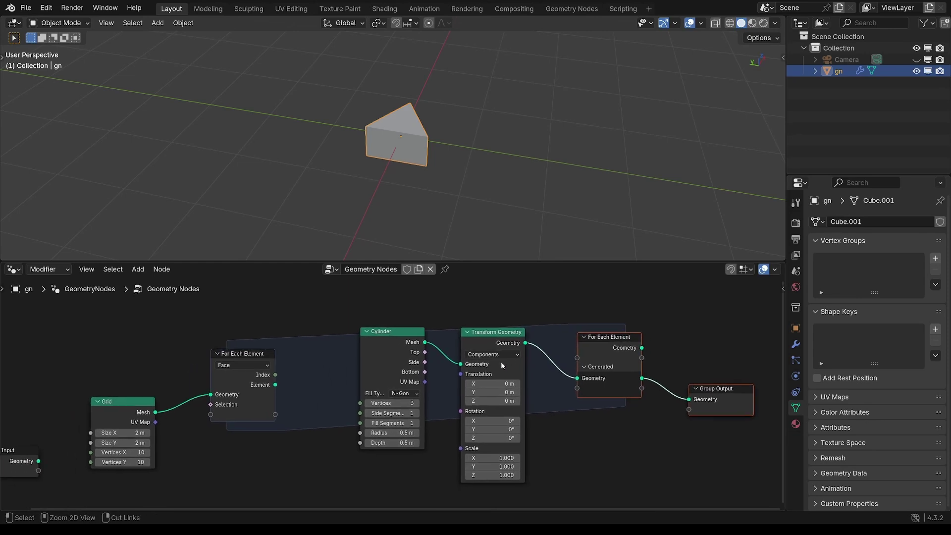
scroll(500, 365, "up", 1)
left_click_drag(473, 370, 327, 375)
left_click(510, 313)
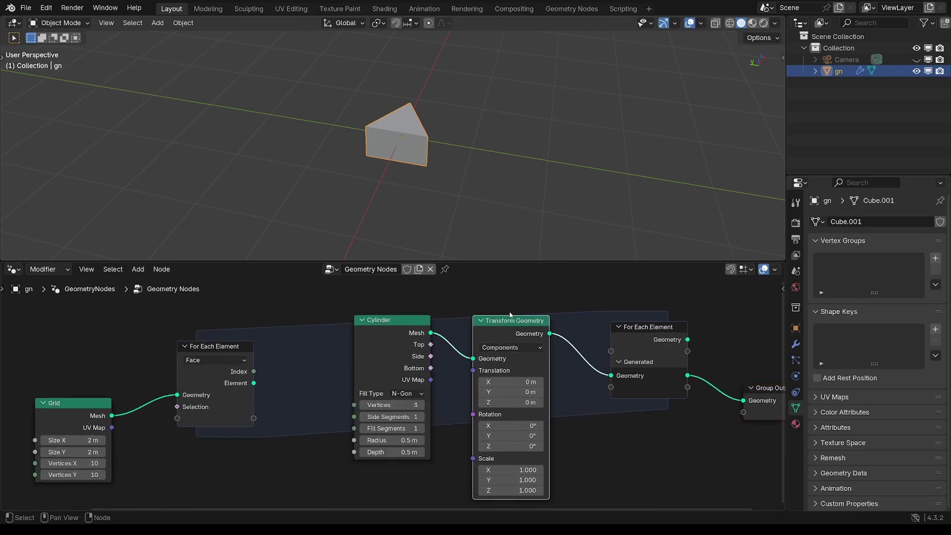
Add a Position node below the Cylinder node
middle_click_drag(419, 473, 414, 448, "shift")
key("shift+a")
type("posi")
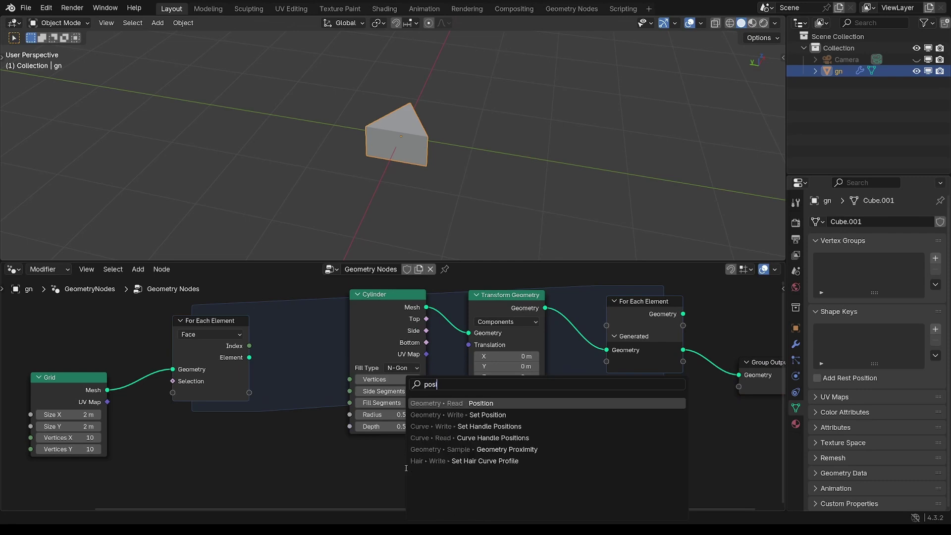
left_click(493, 402)
left_click(421, 470)
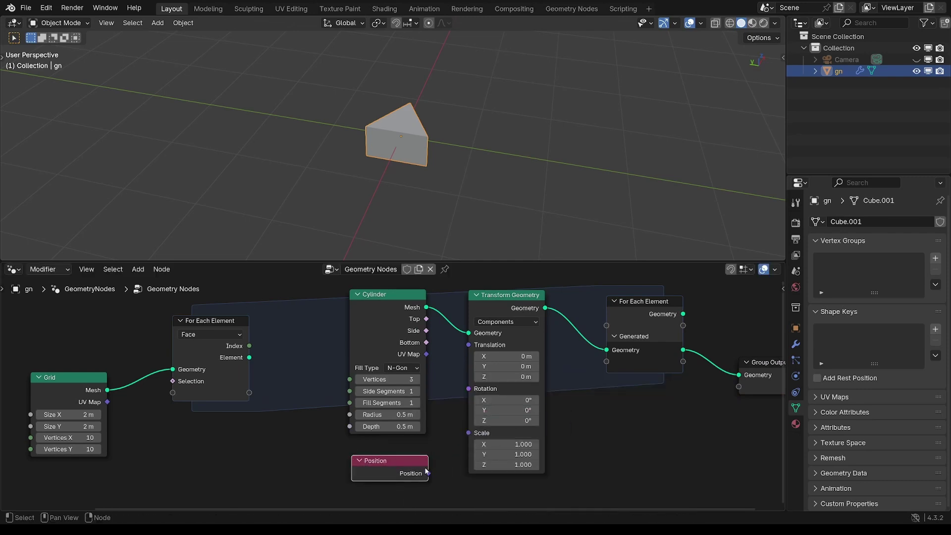
Try to link the Position node directly to Transform Geometry's Translation, and cut that link
left_click_drag(428, 473, 468, 347)
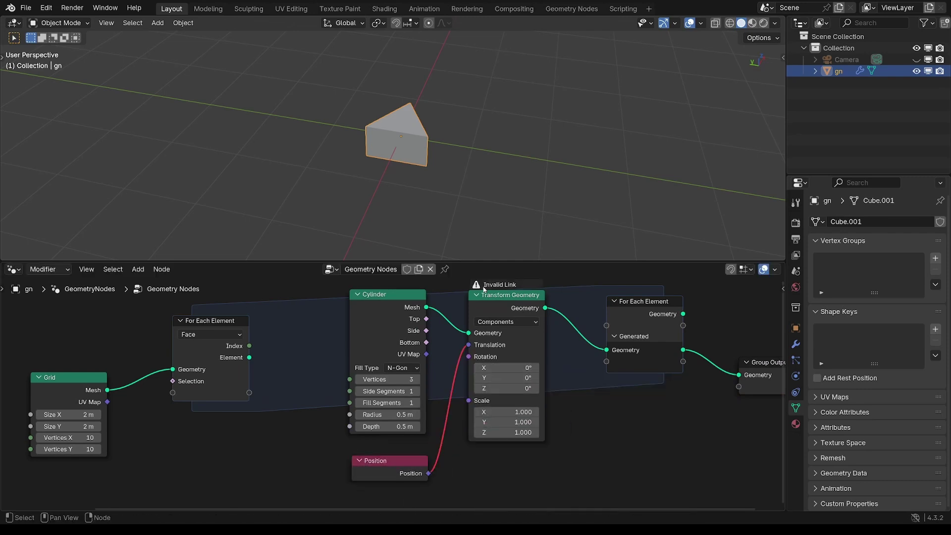
right_click_drag(449, 355, 455, 462, "ctrl")
scroll(427, 438, "up", 2)
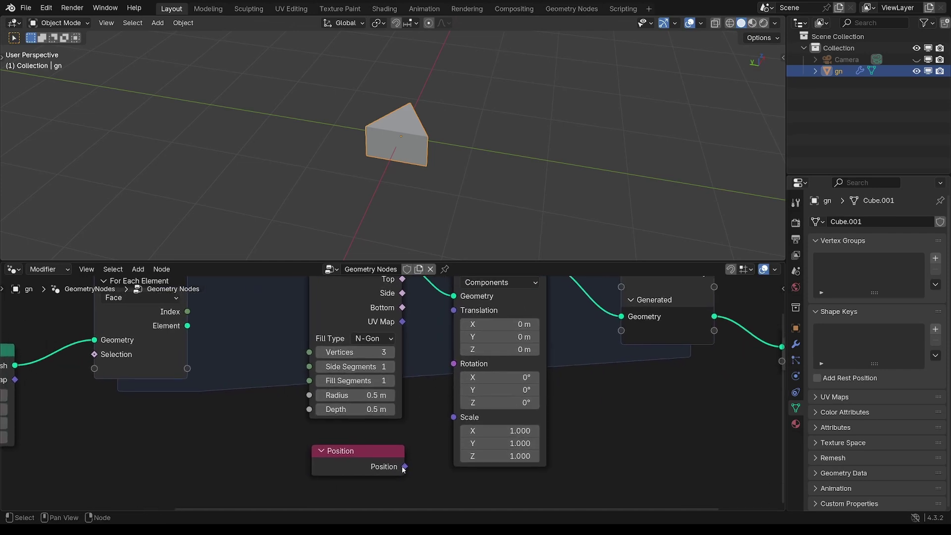
left_click_drag(388, 472, 357, 465)
scroll(357, 465, "up", 2)
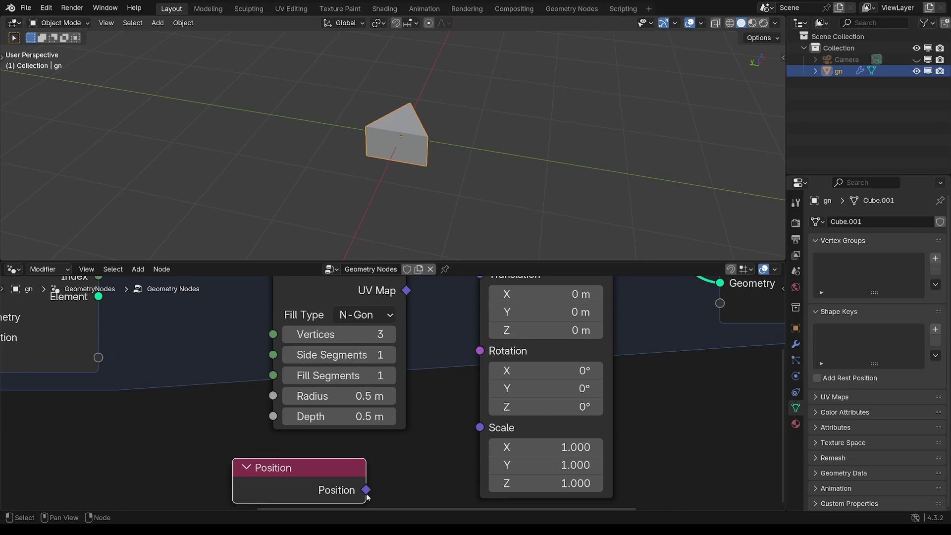
scroll(391, 471, "down", 3)
scroll(449, 344, "up", 2)
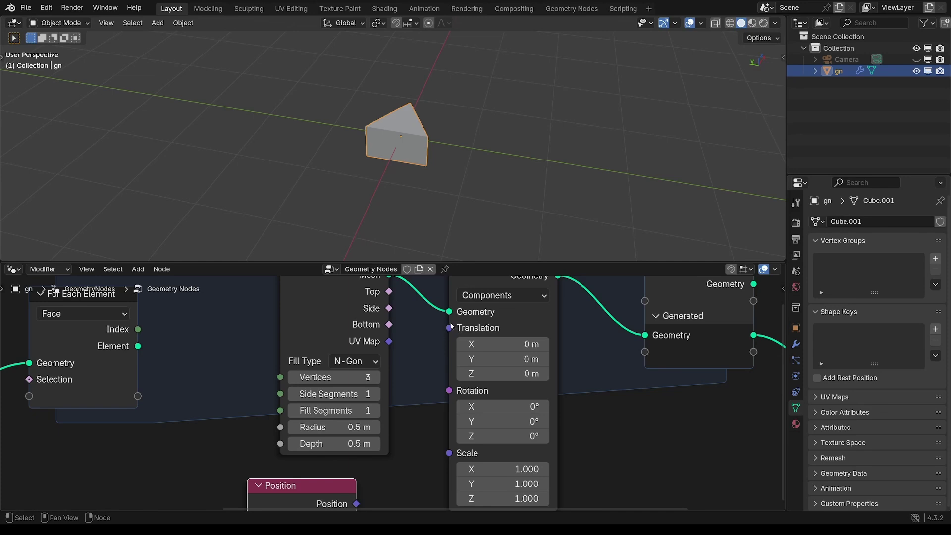
middle_click_drag(443, 394, 471, 398, "shift")
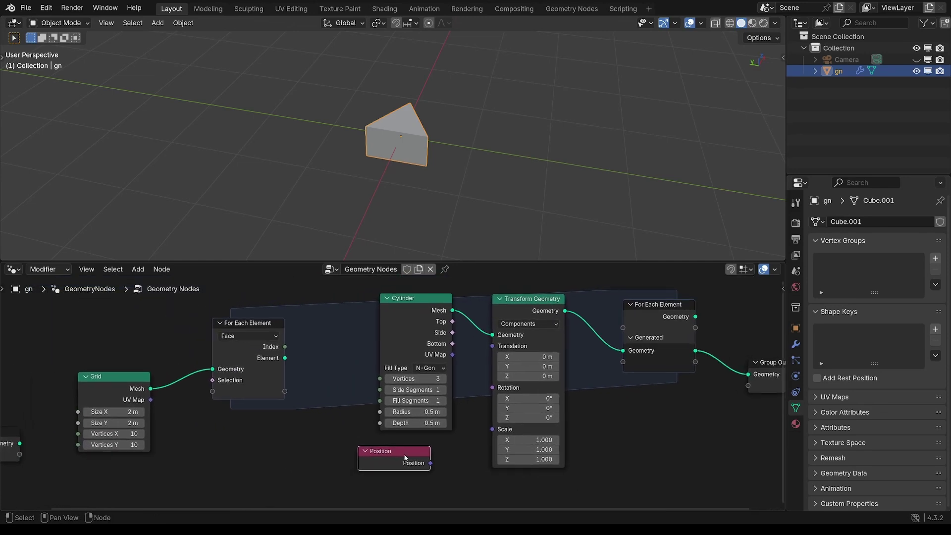
Move the Position node outside the zone, placing it under the Grid node, which is raised slightly
left_click_drag(405, 458, 221, 461)
left_click_drag(123, 377, 137, 330)
left_click_drag(213, 453, 137, 444)
mouse_move(192, 426)
middle_mouse_down()
mouse_move(254, 424)
mouse_move(203, 437)
middle_mouse_up()
scroll(241, 427, "up", 3)
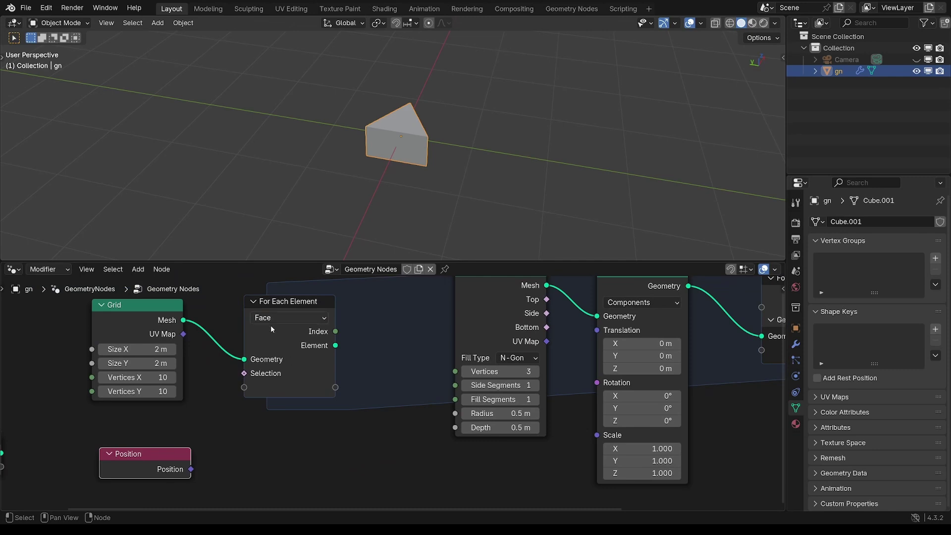
Feed Position into a new input socket of the For Each Element zone and link the zone's Position output to Transform Geometry's Translation
middle_click_drag(271, 325, 277, 337)
left_click_drag(198, 464, 251, 399)
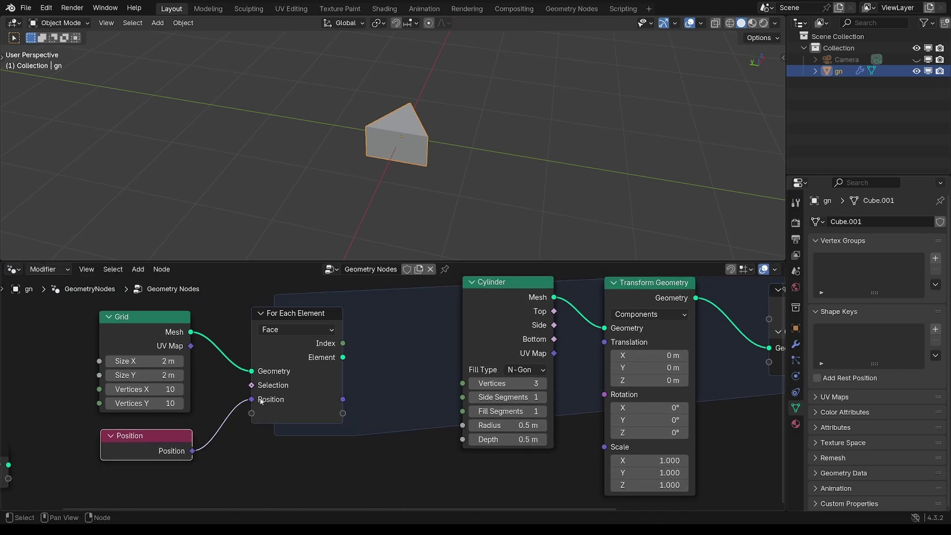
scroll(333, 389, "up", 2)
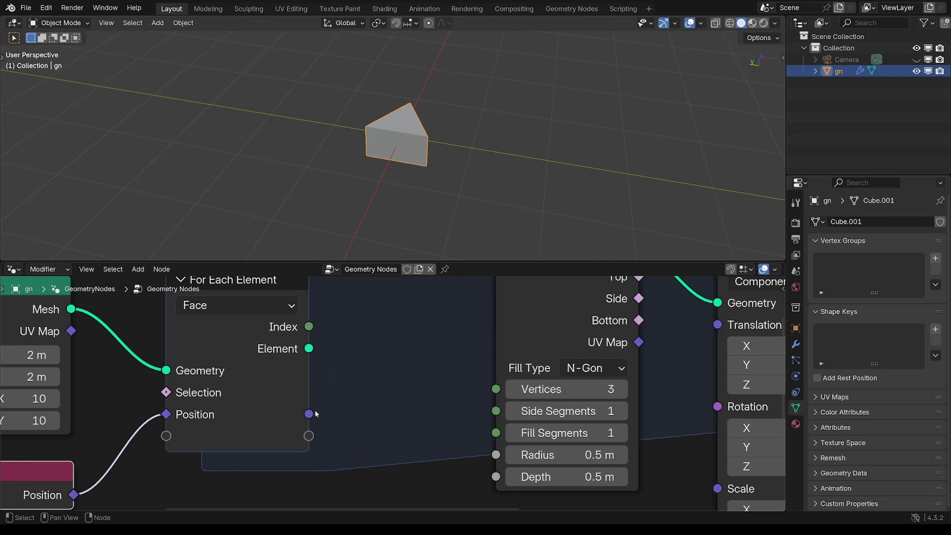
scroll(306, 414, "down", 3)
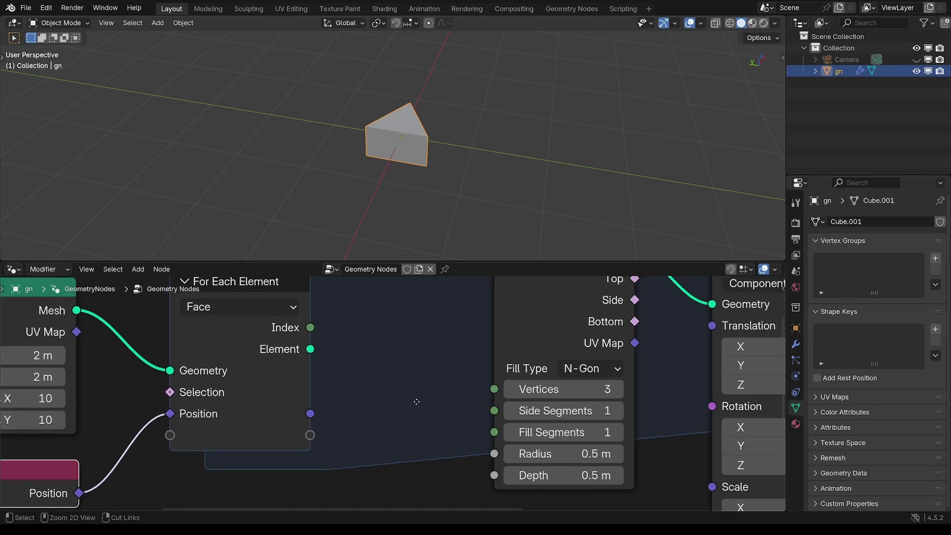
left_click_drag(290, 419, 545, 371)
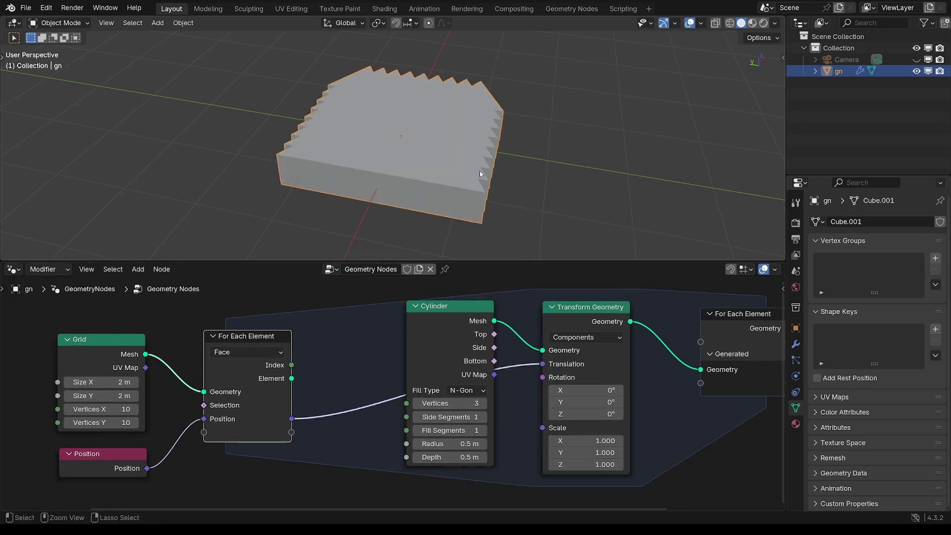
middle_click_drag(497, 164, 517, 189)
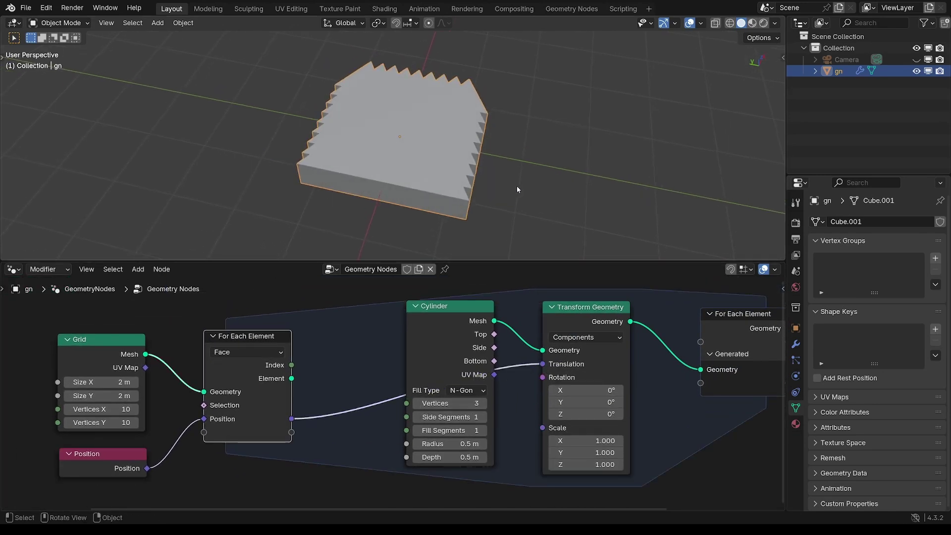
Set the solid viewport shading's Cavity type to World
left_click(774, 23)
left_click(711, 311)
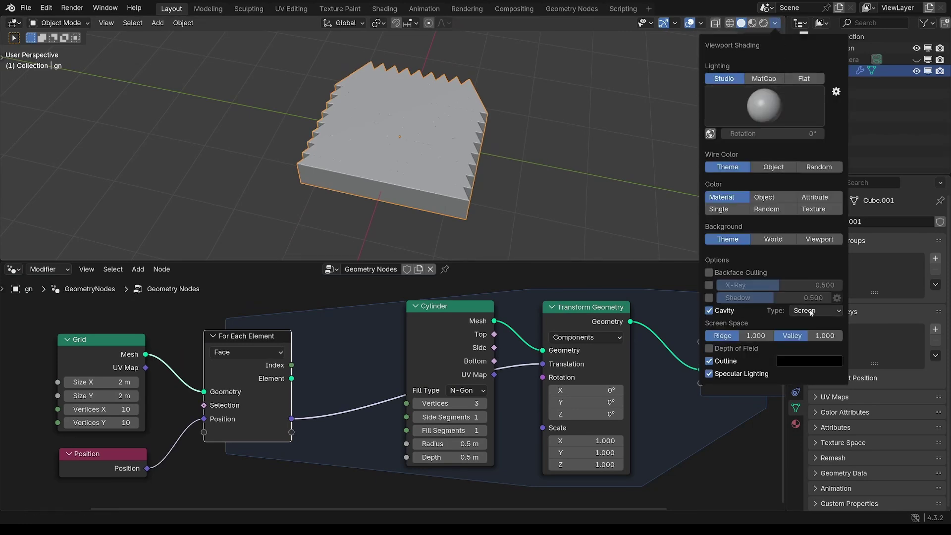
left_click(815, 311)
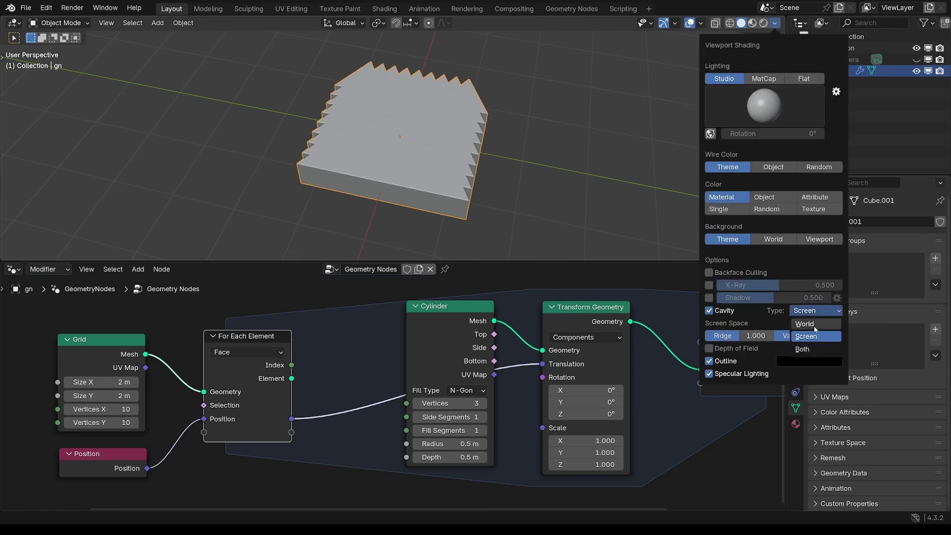
left_click(813, 325)
middle_click_drag(572, 212, 496, 154)
Reduce the Cylinder node's radius to 0.2 m and further to 0.1 m, and inspect the prisms from above
middle_click_drag(506, 375, 420, 362)
scroll(398, 398, "up", 1)
left_click(379, 434)
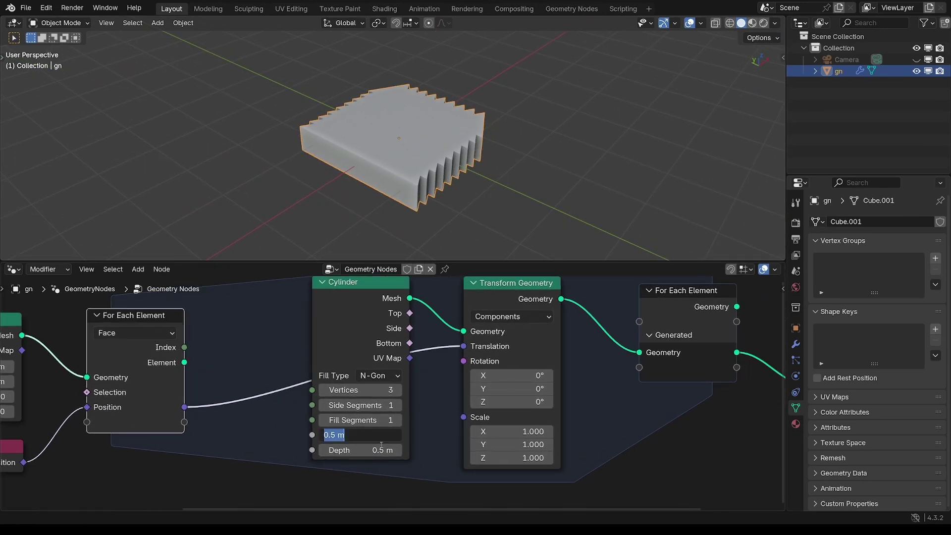
type("0.2")
key("Return")
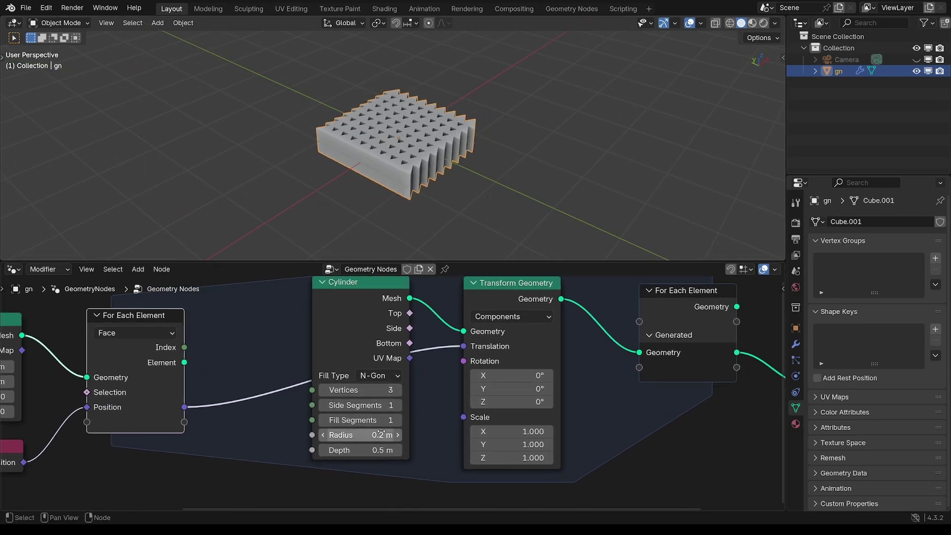
left_click(379, 434)
type(".1")
key("Return")
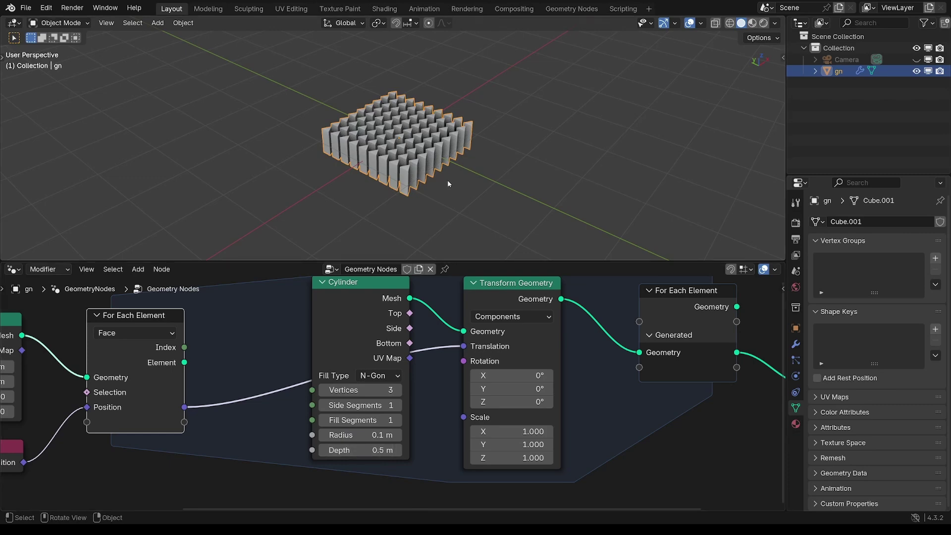
middle_click_drag(447, 180, 513, 207)
middle_click_drag(464, 173, 490, 176)
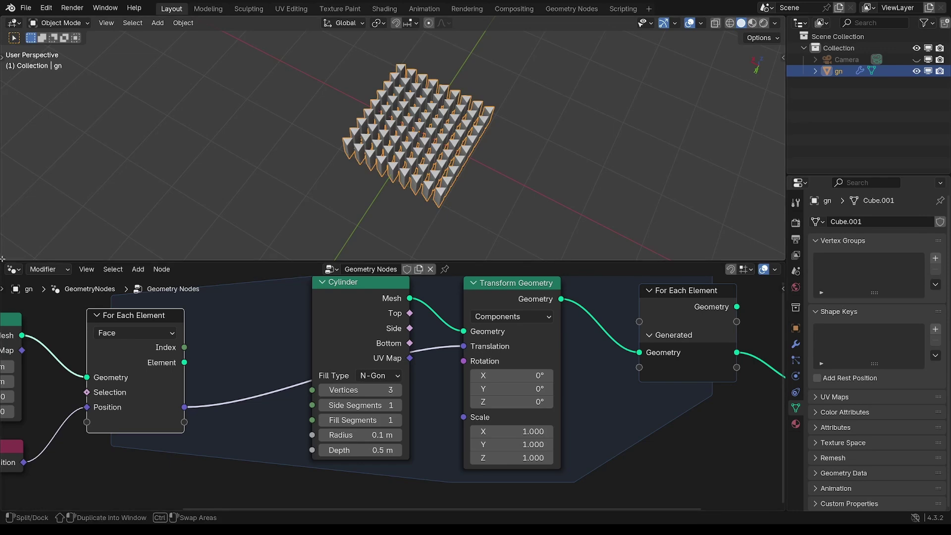
Split the 3D viewport, turn the new area into a Spreadsheet, and widen it to examine the vertex positions
left_click_drag(3, 256, 197, 256)
left_click(13, 23)
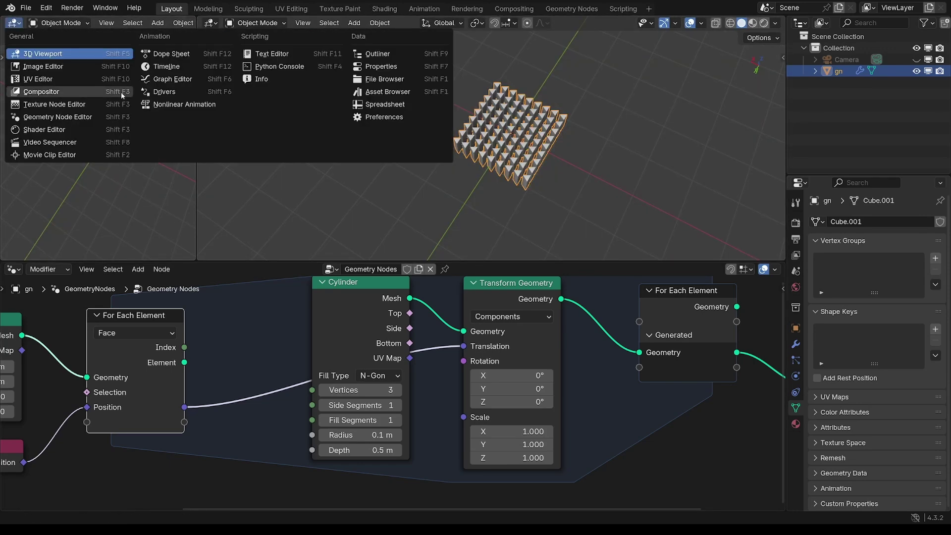
left_click(376, 104)
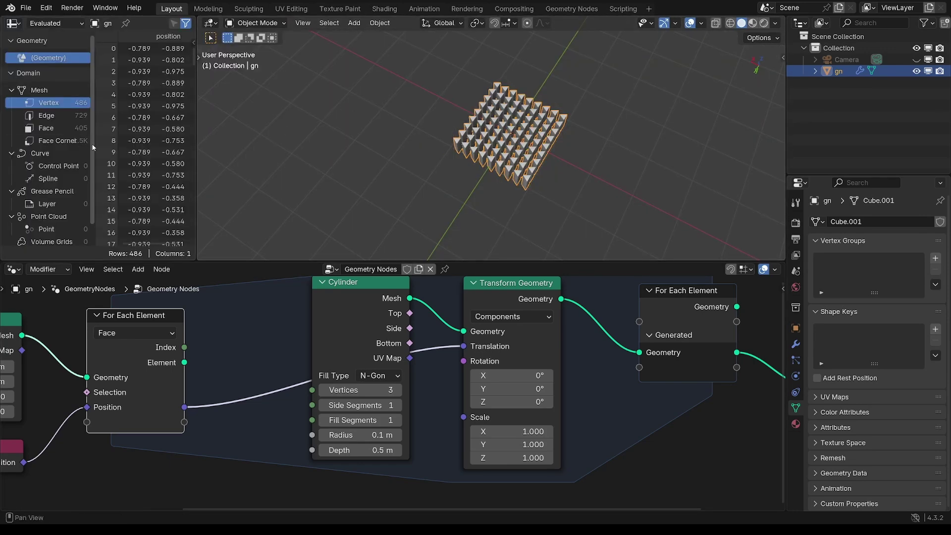
left_click_drag(94, 142, 105, 143)
scroll(99, 203, "down", 2)
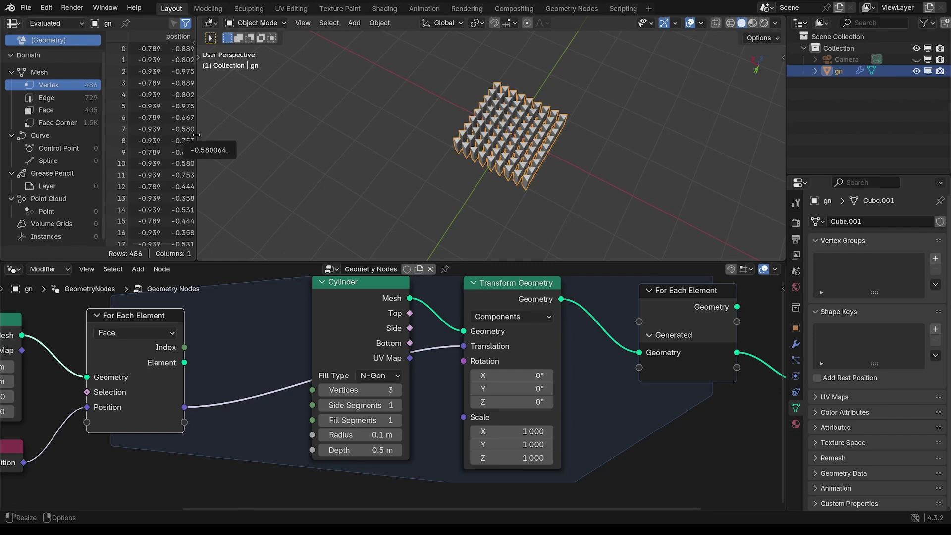
left_click_drag(197, 131, 257, 132)
scroll(518, 218, "up", 1)
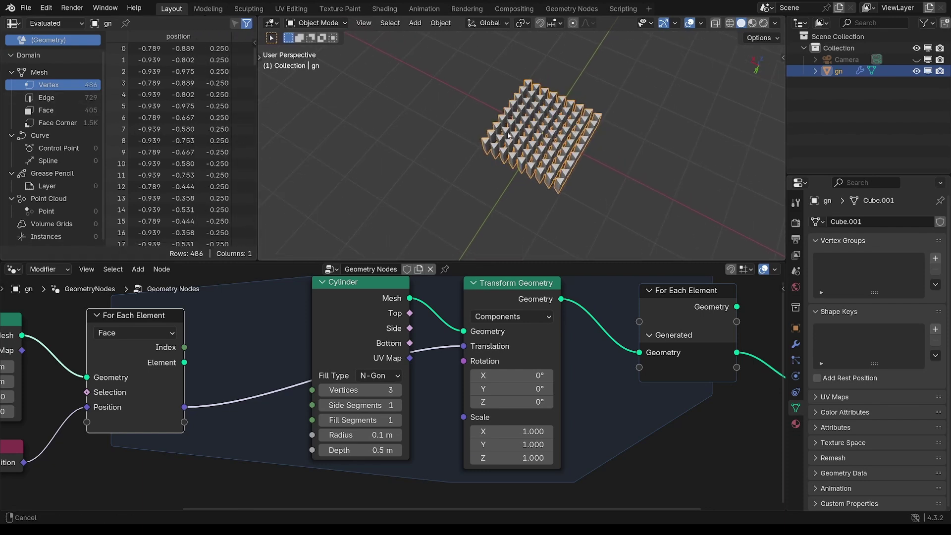
Apply the gn object's geometry nodes modifier and box-select part of the resulting mesh in Edit Mode
middle_click_drag(569, 98, 527, 157)
left_click(794, 345)
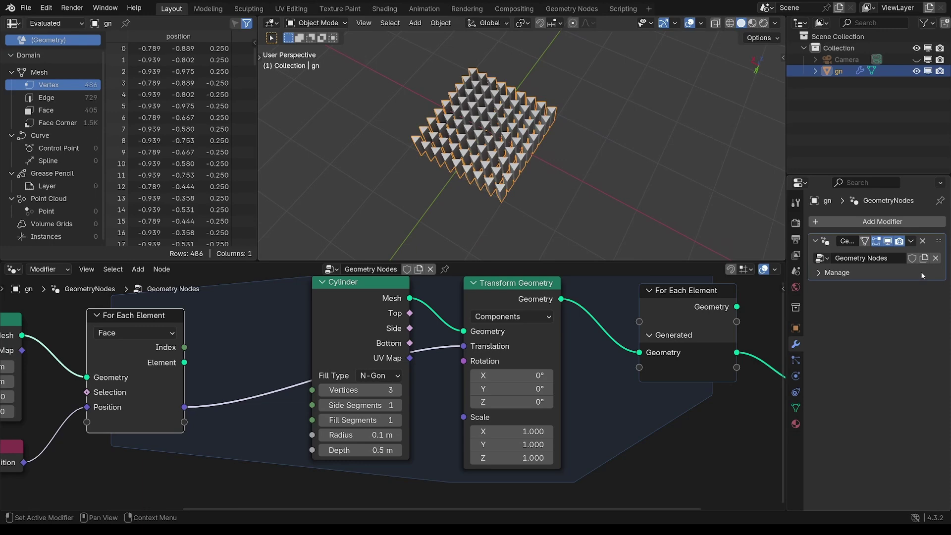
left_click(911, 241)
left_click(852, 255)
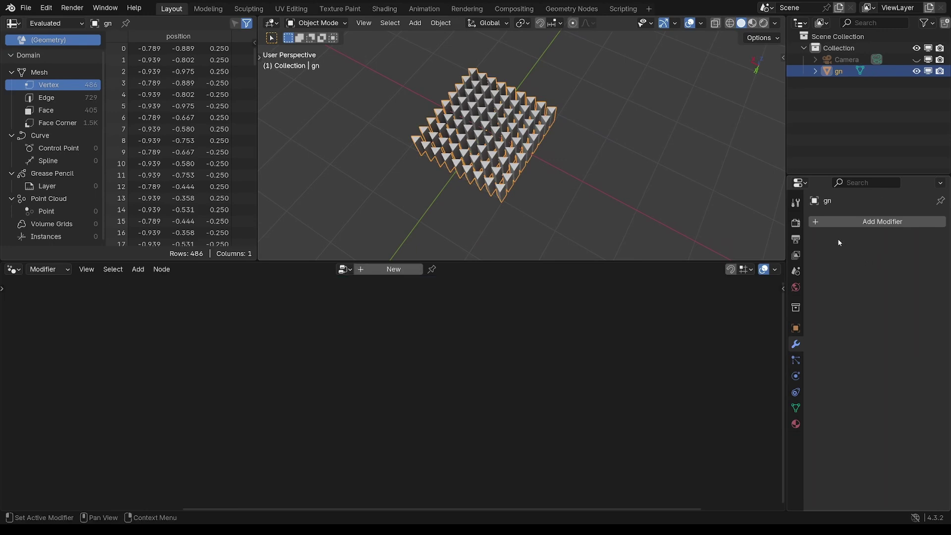
middle_click_drag(613, 166, 552, 122)
key("Tab")
middle_click_drag(470, 198, 524, 177, "shift")
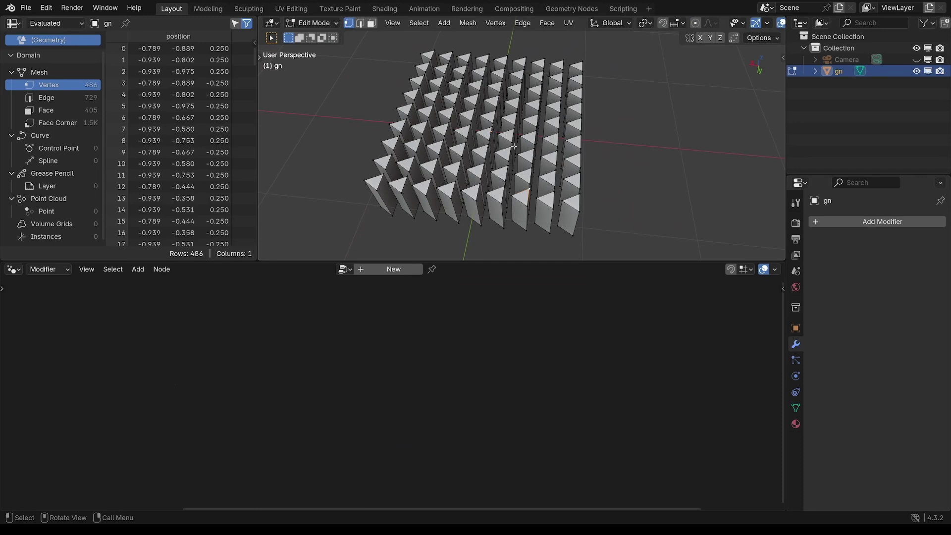
left_click_drag(513, 147, 601, 234)
Undo the mesh selection, the switch to Edit Mode and the applied modifier, and frame the whole node tree
key("ctrl+z")
key("ctrl+z")
key("ctrl+z")
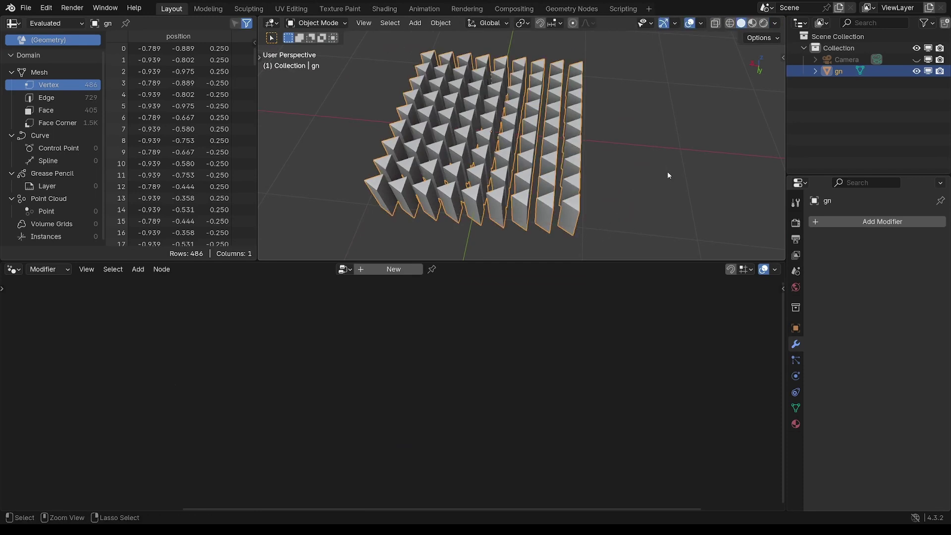
key("Home")
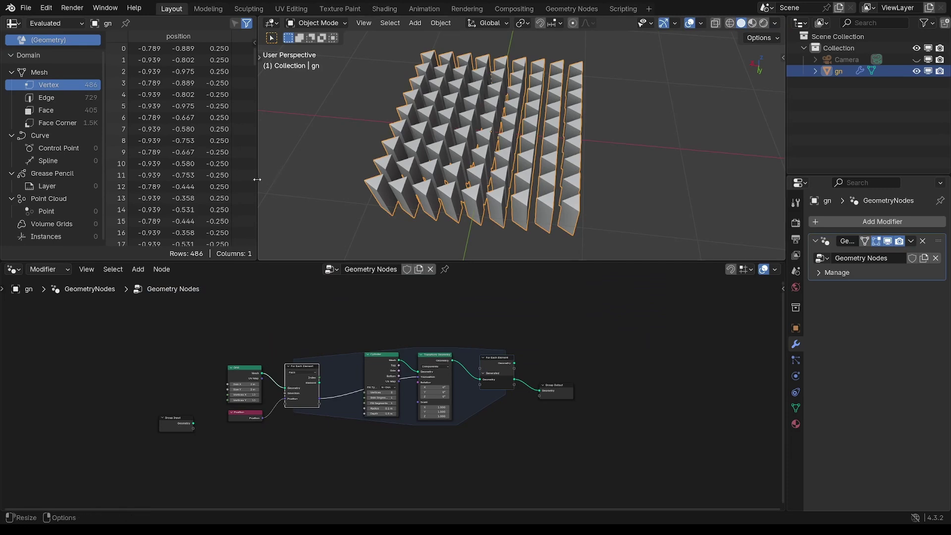
Close the Spreadsheet area so the 3D viewport takes back its full width
left_click_drag(258, 167, 181, 168)
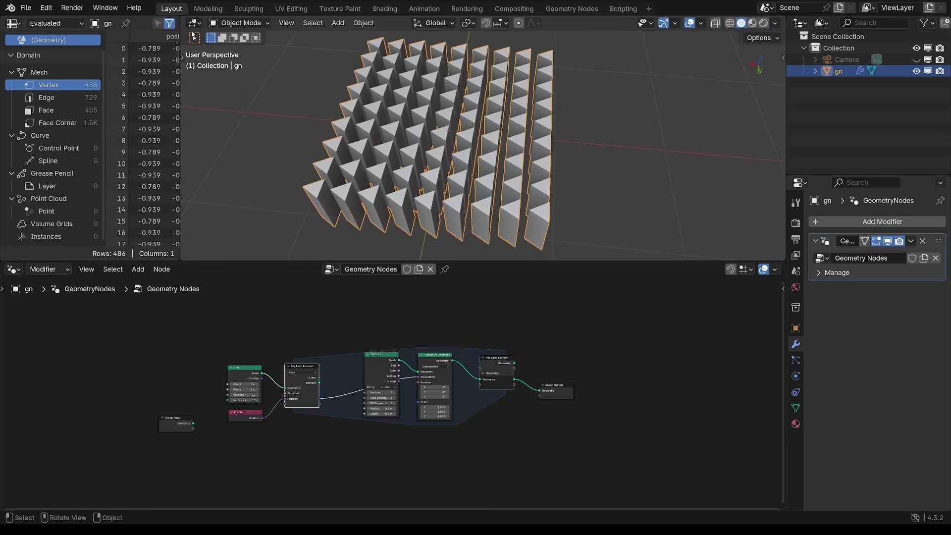
left_click_drag(182, 18, 153, 23)
scroll(423, 168, "down", 5)
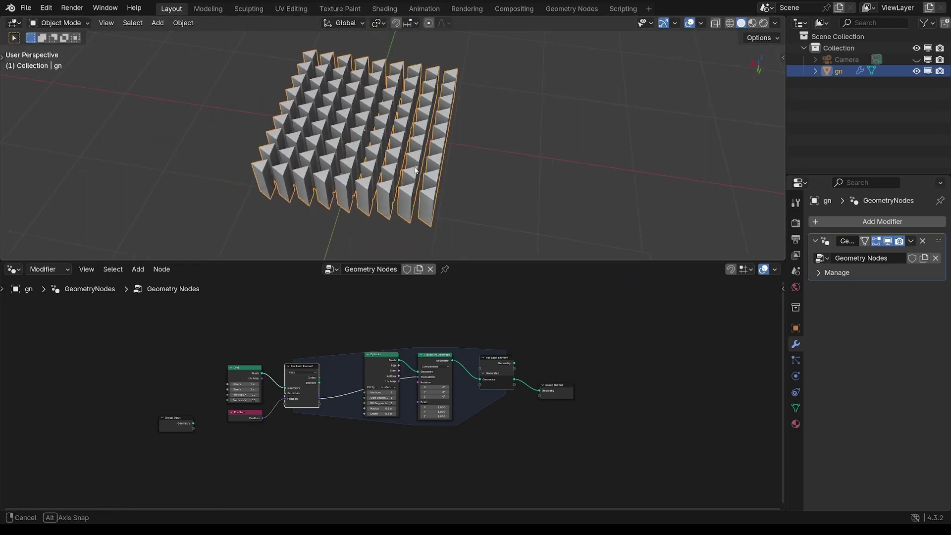
Move the Cylinder node up and the Transform Geometry node down within the For Each Element zone
scroll(401, 340, "up", 3)
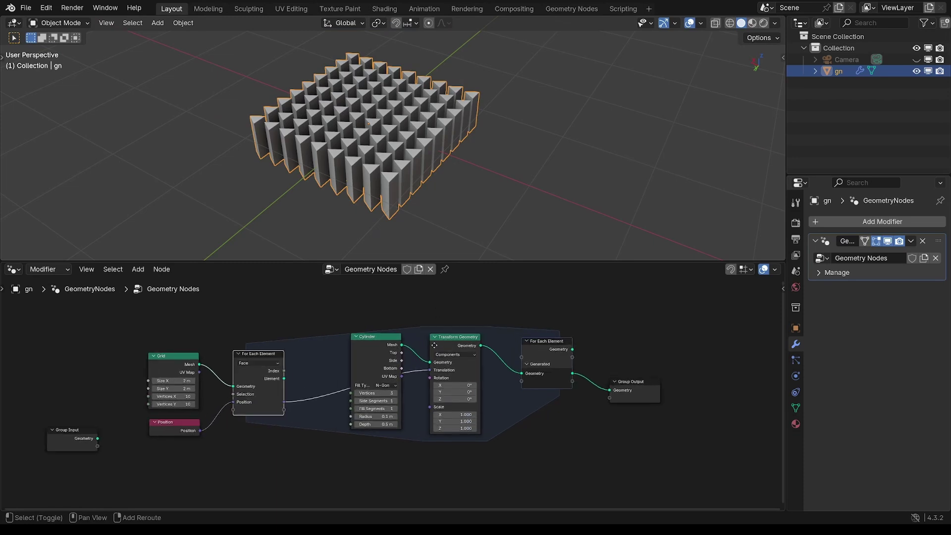
left_click_drag(368, 358, 349, 320)
left_click_drag(460, 358, 464, 391)
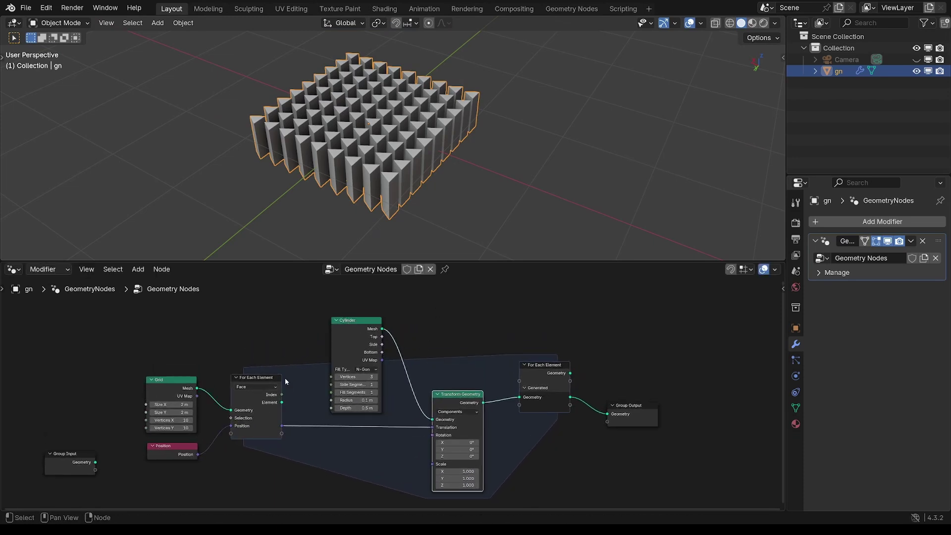
middle_click_drag(285, 381, 413, 382, "ctrl")
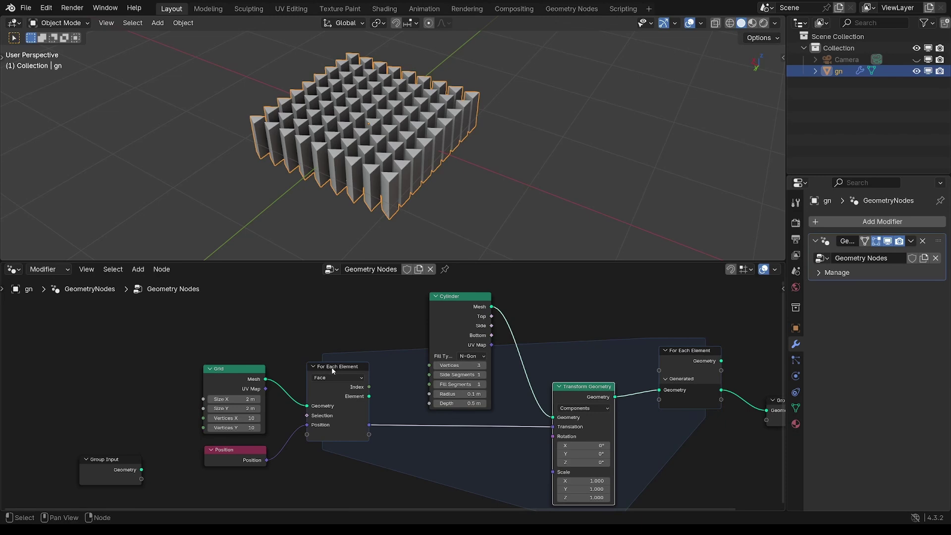
left_click_drag(330, 368, 334, 367)
middle_click_drag(569, 390, 465, 384)
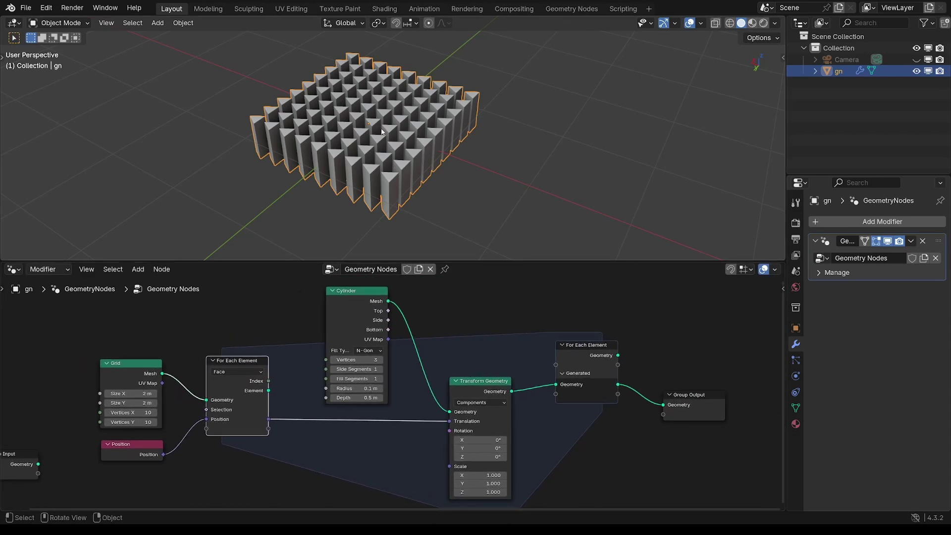
Move the Group Output node and the For Each Element zone's output node further right
middle_click_drag(544, 366, 432, 365)
left_click_drag(567, 395, 624, 380)
left_click_drag(472, 348, 506, 350)
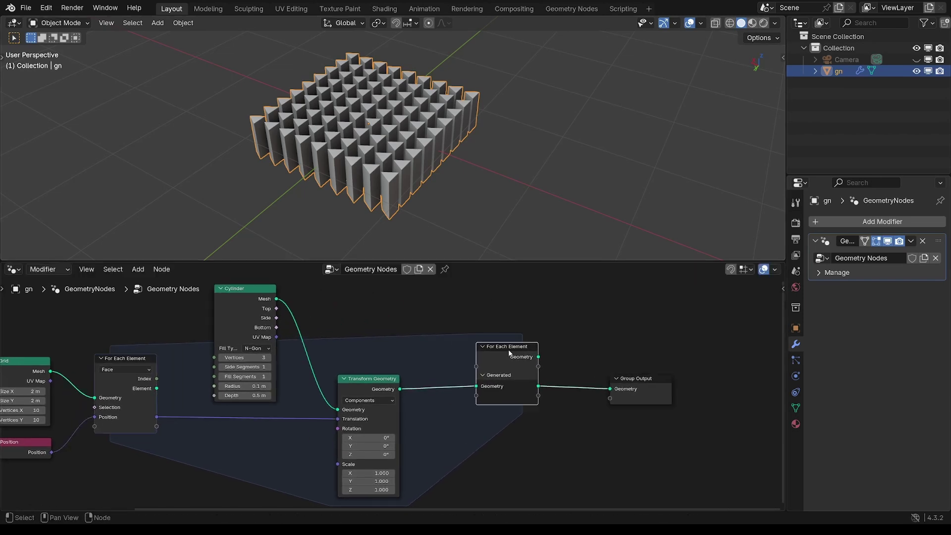
scroll(501, 335, "down", 3)
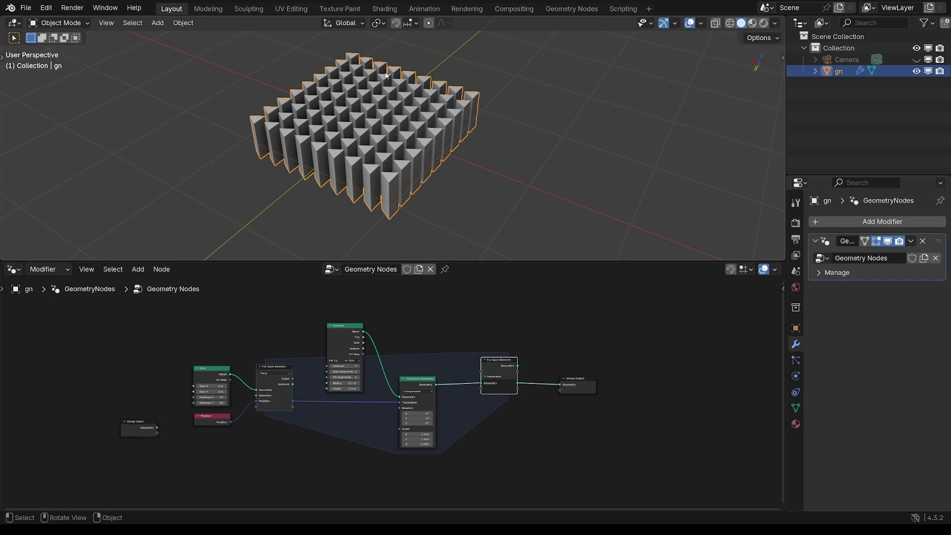
Spread the nodes wider by shifting the zone output, Group Output and Transform Geometry right and the Cylinder slightly left
middle_click_drag(555, 345, 511, 344)
left_click_drag(445, 319, 525, 377)
left_click_drag(467, 357, 514, 358)
left_click_drag(385, 378, 404, 374)
scroll(416, 354, "up", 4)
middle_click_drag(417, 350, 532, 385, "shift")
left_click_drag(374, 337, 363, 337)
scroll(391, 317, "up", 3)
middle_click_drag(405, 298, 379, 325, "shift")
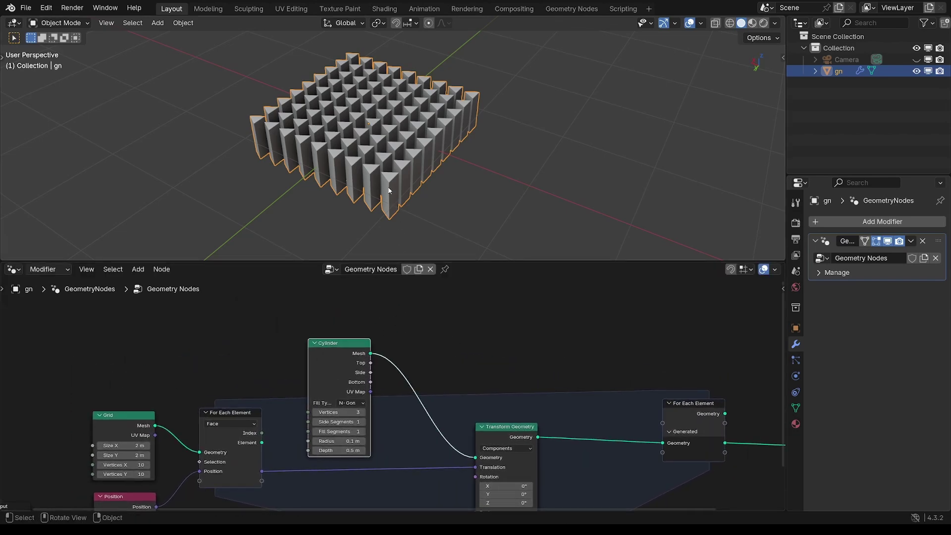
In front view, duplicate Transform Geometry onto the link between Cylinder and the original, and raise the Cylinder node beside the copy
middle_click_drag(388, 190, 397, 170)
key("KP_1")
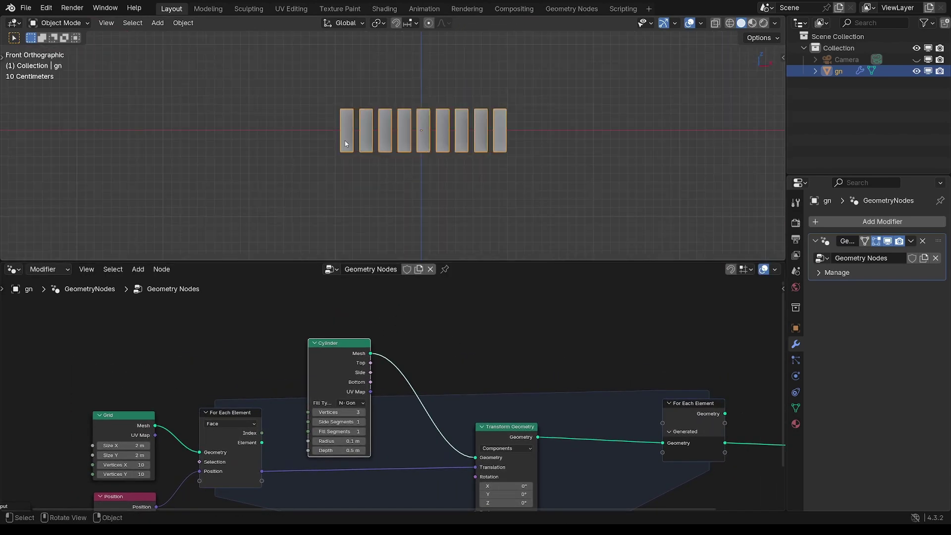
scroll(436, 359, "down", 2)
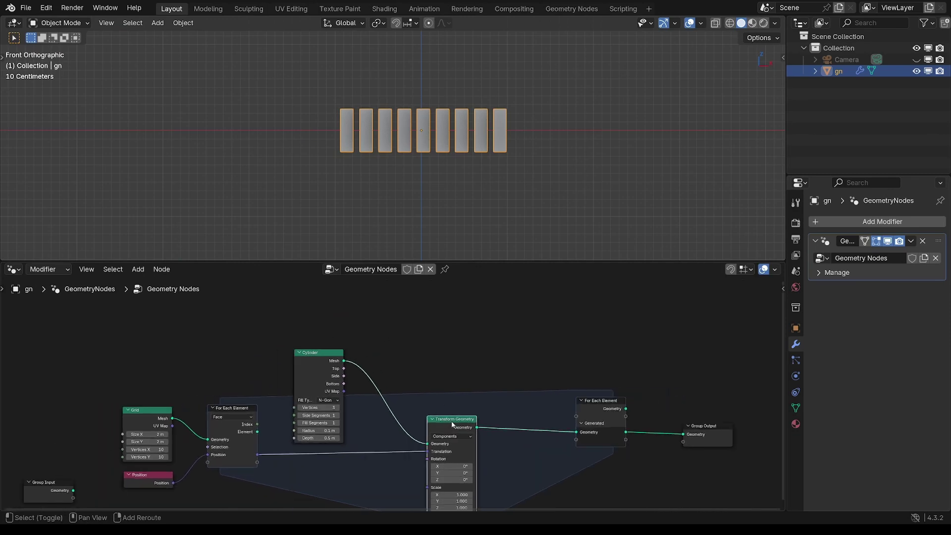
key("shift+d")
left_click(387, 329)
scroll(371, 336, "up", 1)
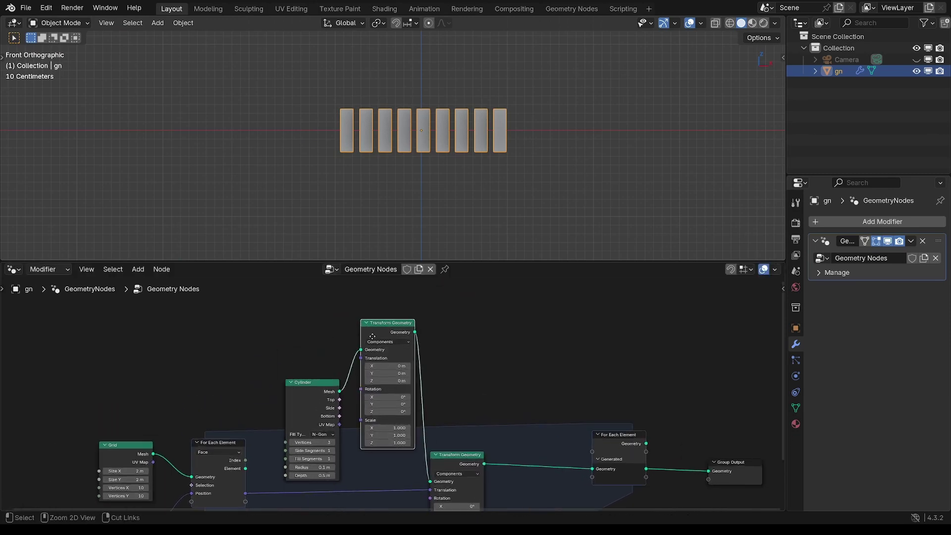
middle_click_drag(372, 336, 340, 349, "ctrl")
middle_click_drag(340, 349, 365, 373)
left_click_drag(354, 405, 342, 361)
scroll(352, 350, "down", 1)
middle_click_drag(353, 351, 370, 325)
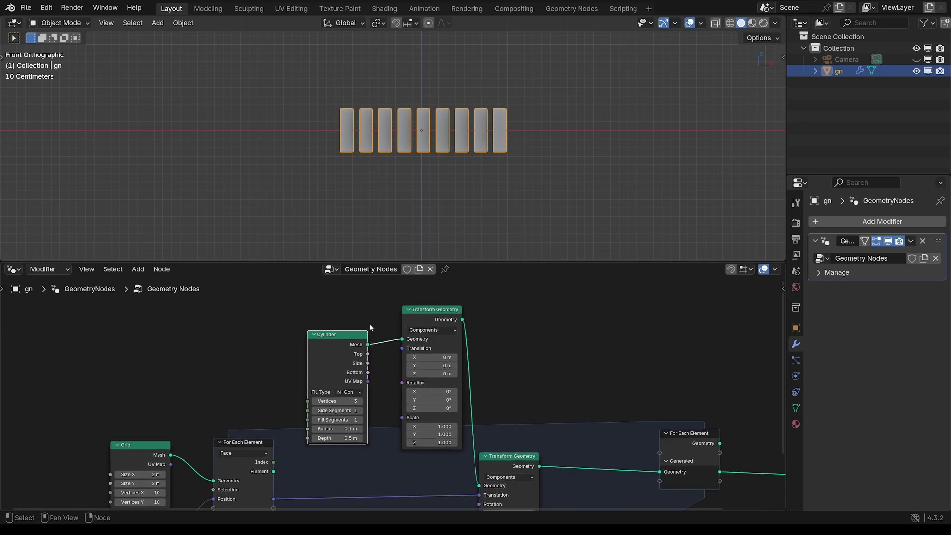
Set the new Transform Geometry node's Z translation to 0.25 m and check the prisms' bases against the ground line
scroll(369, 323, "up", 4)
left_click(422, 358)
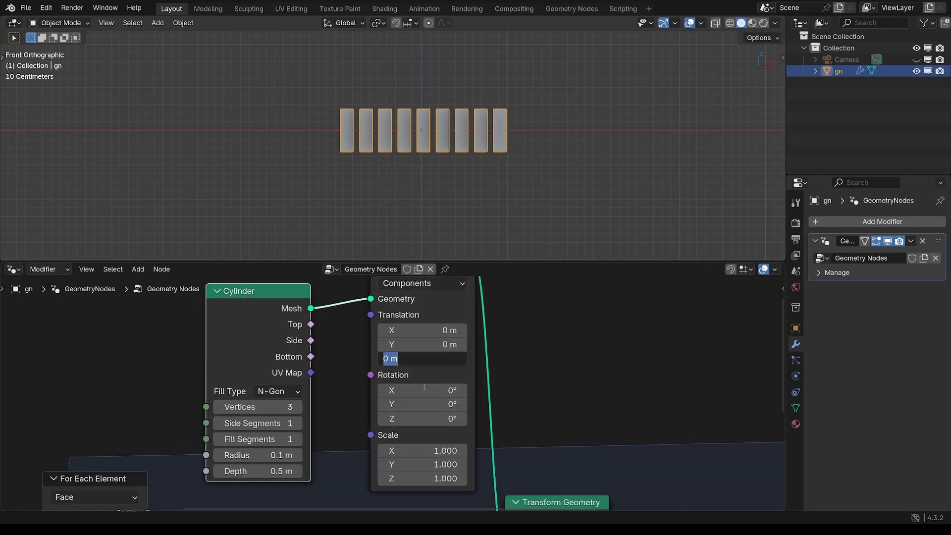
type(".25")
key("Return")
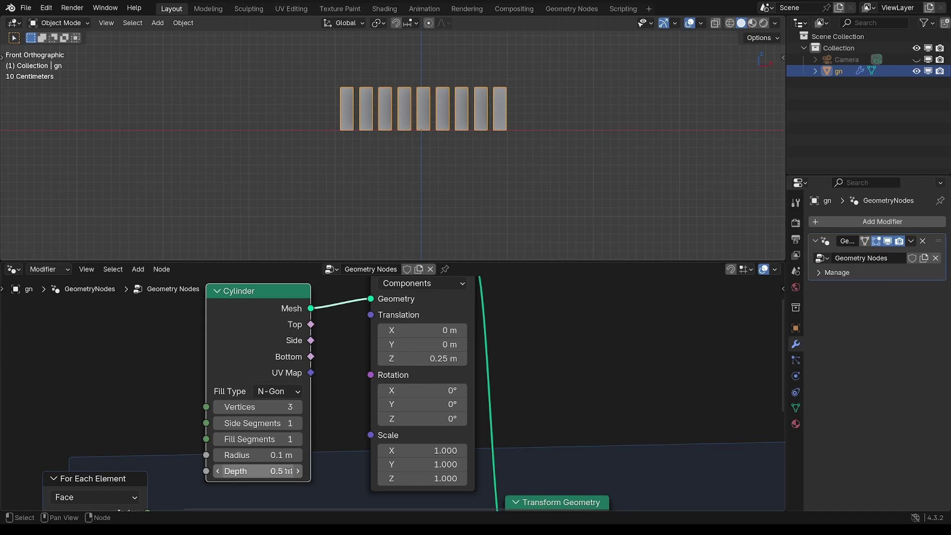
middle_click_drag(424, 166, 438, 198, "shift")
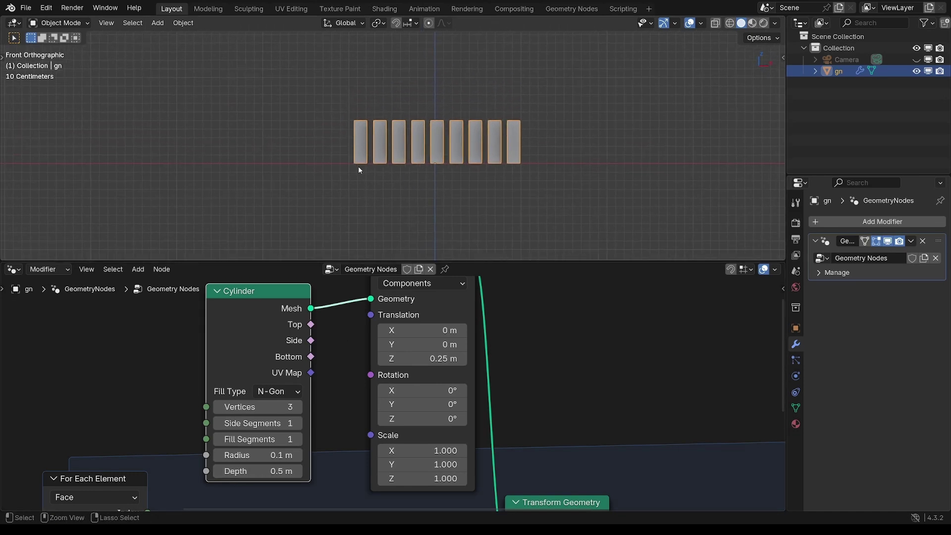
middle_click_drag(358, 165, 384, 117, "ctrl")
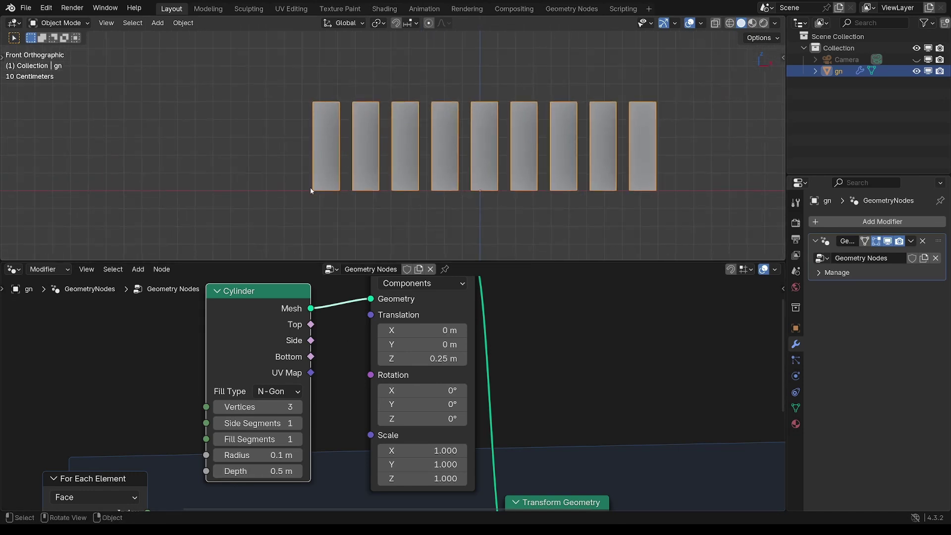
Move the second Transform Geometry, the For Each Element zone's output and the Group Output nodes right for more room
scroll(387, 493, "down", 5)
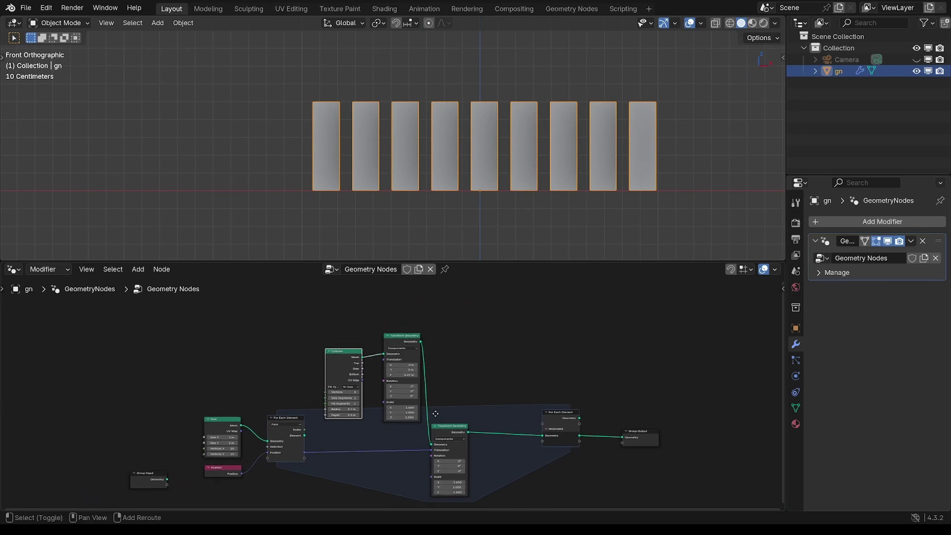
left_click_drag(438, 428, 482, 415)
left_click_drag(551, 406, 572, 407)
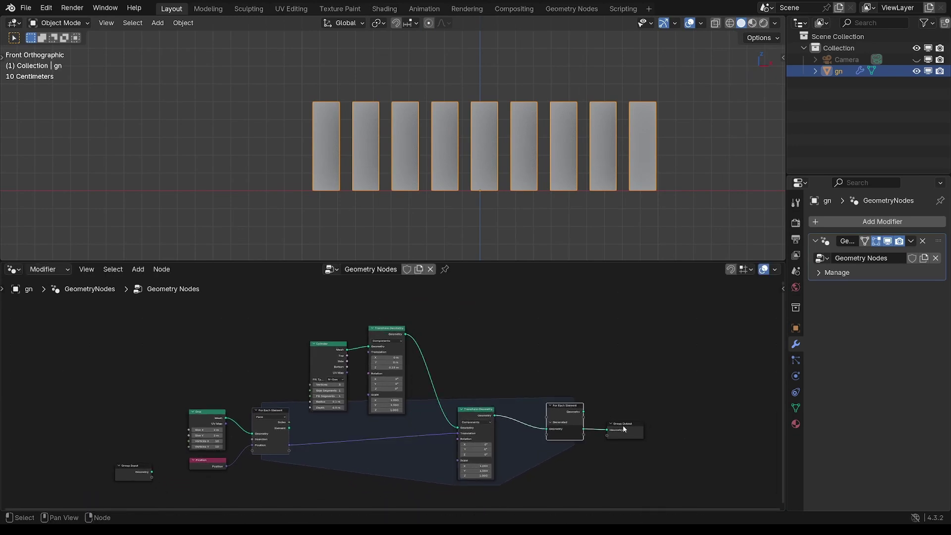
left_click_drag(622, 425, 662, 425)
Select the Cylinder node together with the Transform Geometry node that follows it
left_click_drag(305, 310, 381, 362)
middle_click_drag(381, 361, 430, 365)
middle_click_drag(431, 365, 441, 296, "ctrl")
middle_click_drag(396, 347, 417, 341, "ctrl")
middle_click_drag(417, 341, 472, 354)
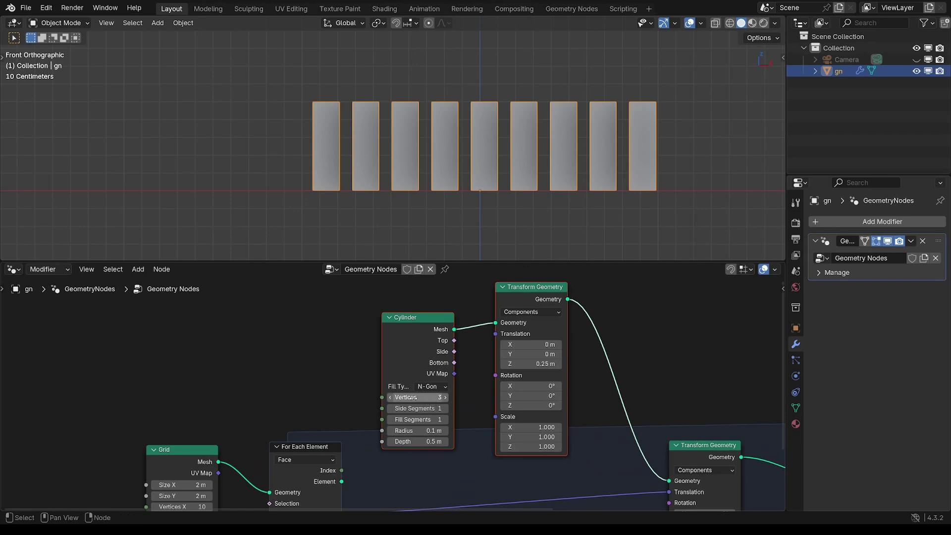
Add a Random Value node and place it beside the Cylinder node, on its input side
middle_click_drag(448, 133, 485, 259)
middle_click_drag(423, 335, 454, 339, "shift")
key("shift+a")
mouse_move(311, 346)
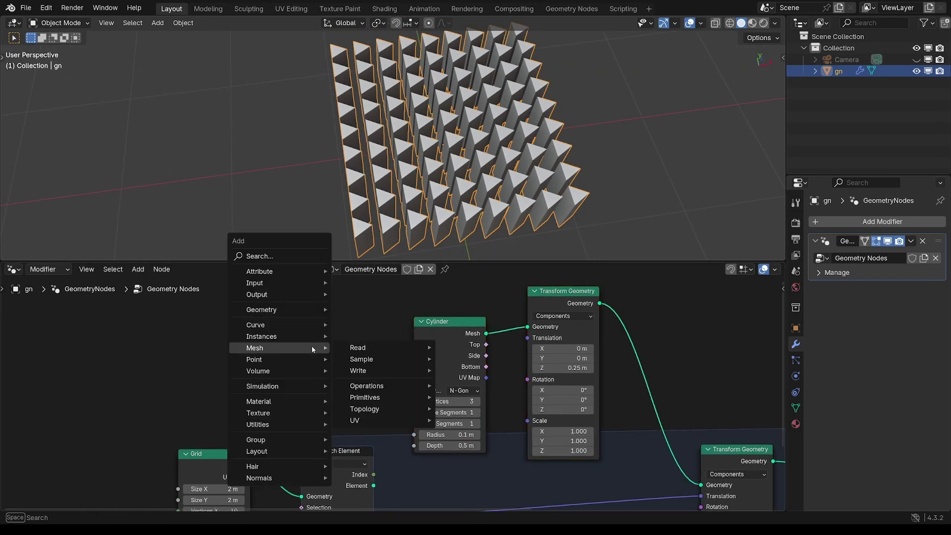
type("ran")
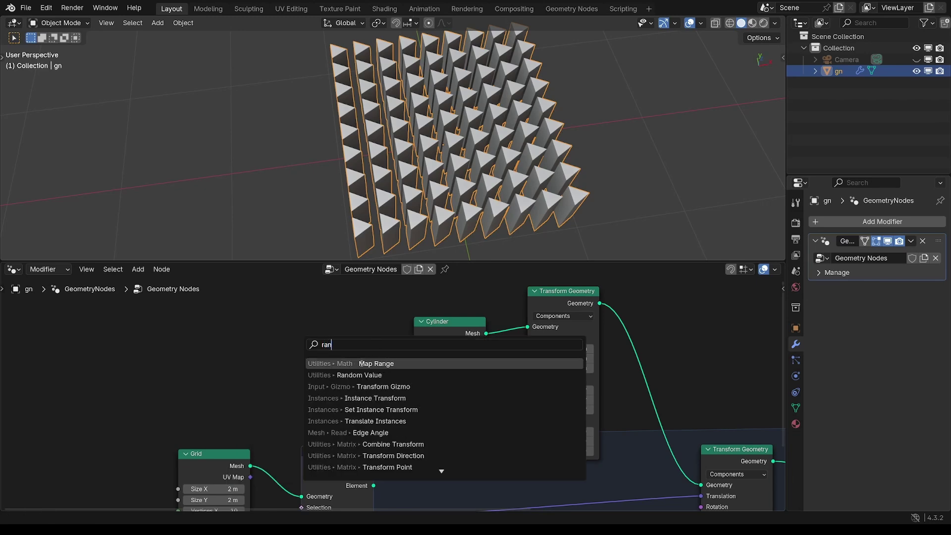
left_click(361, 375)
left_click(295, 341)
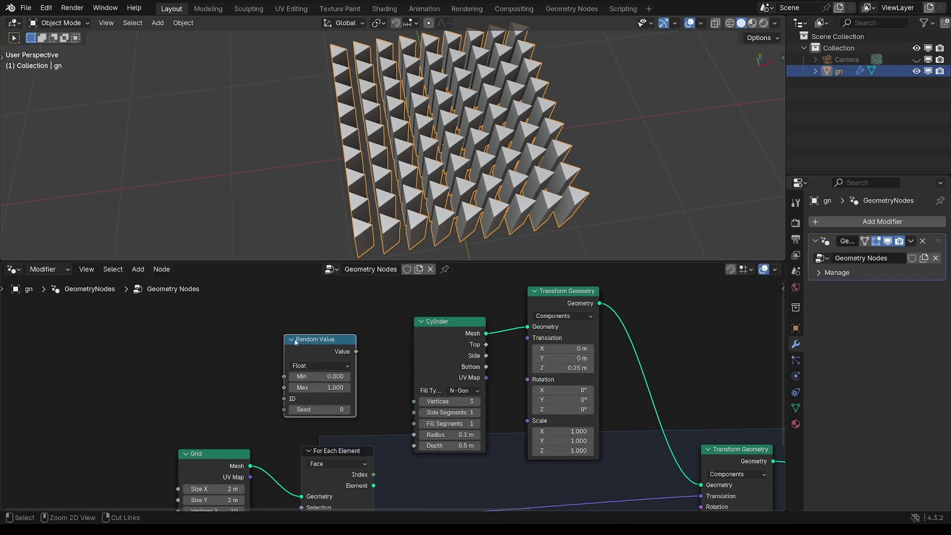
Set the Random Value node's data type to Integer with Min 3 and Max 6
middle_click_drag(339, 396, 334, 352, "ctrl")
scroll(334, 352, "down", 2)
scroll(349, 315, "up", 2)
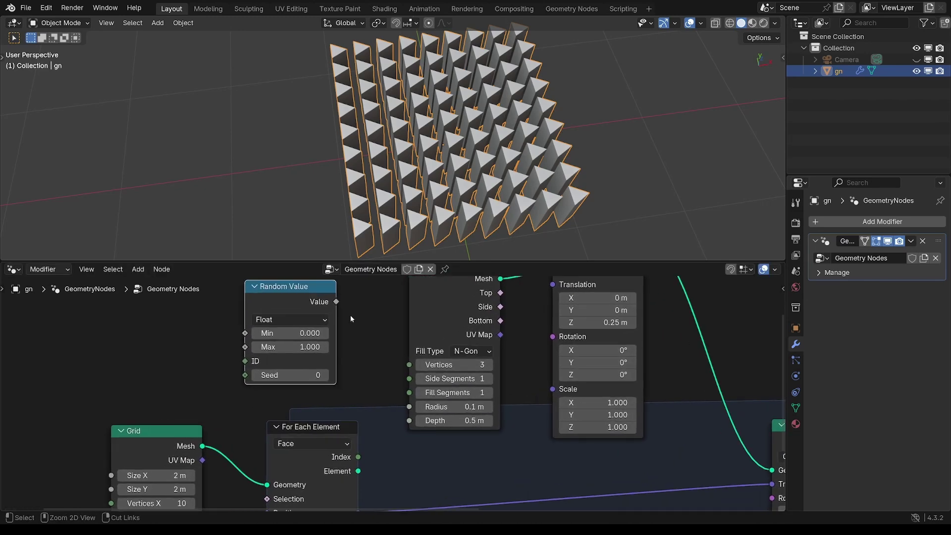
left_click(298, 320)
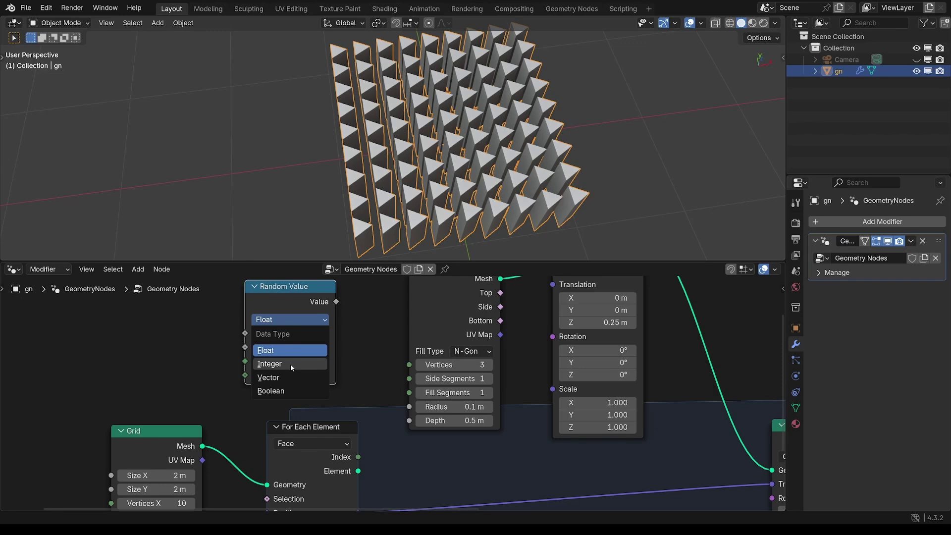
left_click(290, 363)
scroll(302, 320, "up", 2)
left_click_drag(303, 320, 315, 320)
left_click(297, 337)
type("6")
key("Return")
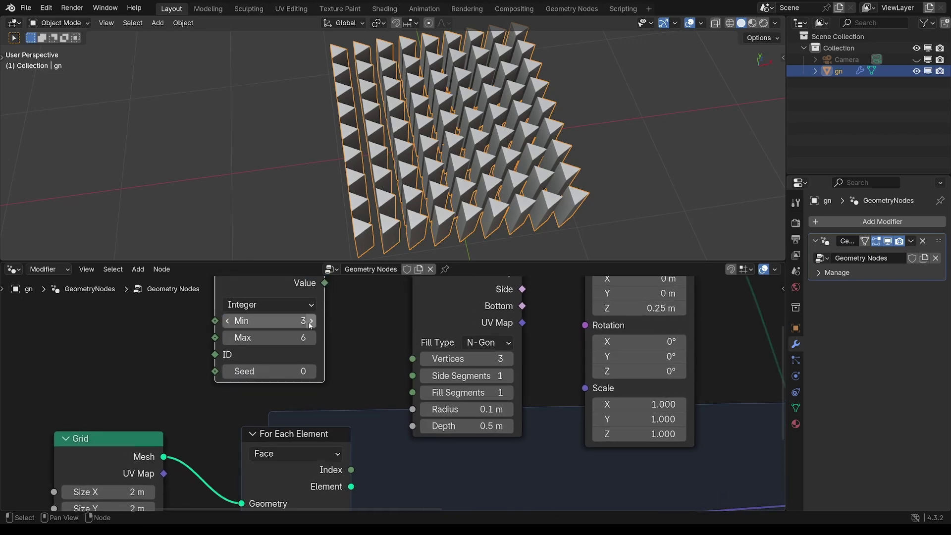
Connect the Random Value output to the Cylinder node's Vertices input
middle_click_drag(325, 293, 324, 318)
left_click_drag(321, 308, 399, 384)
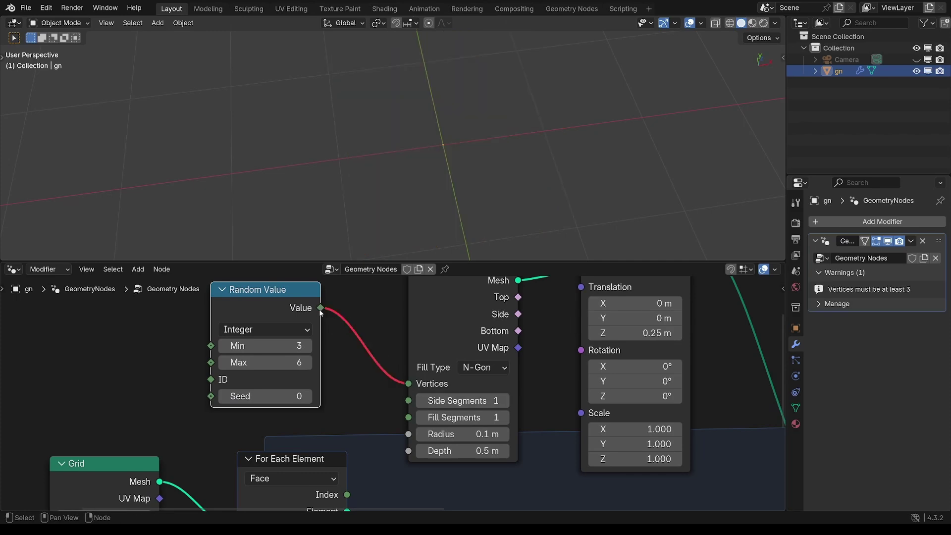
middle_click_drag(380, 361, 369, 386, "ctrl")
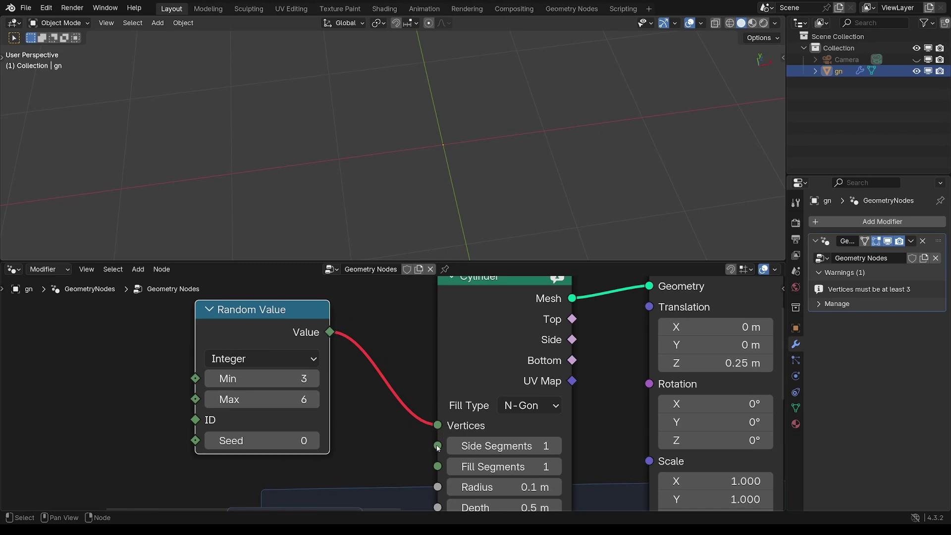
middle_click_drag(437, 448, 392, 439, "ctrl")
Move the Group Input, Grid, Position and For Each Element input nodes left to make room inside the zone
middle_click_drag(337, 472, 263, 406)
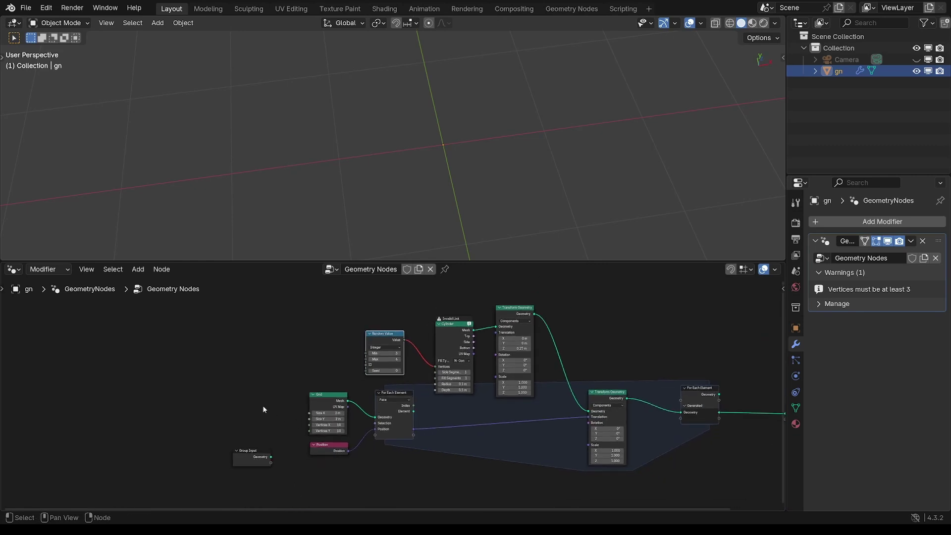
left_click_drag(227, 381, 412, 467)
left_click_drag(391, 393, 302, 397)
middle_click_drag(302, 397, 349, 363, "ctrl")
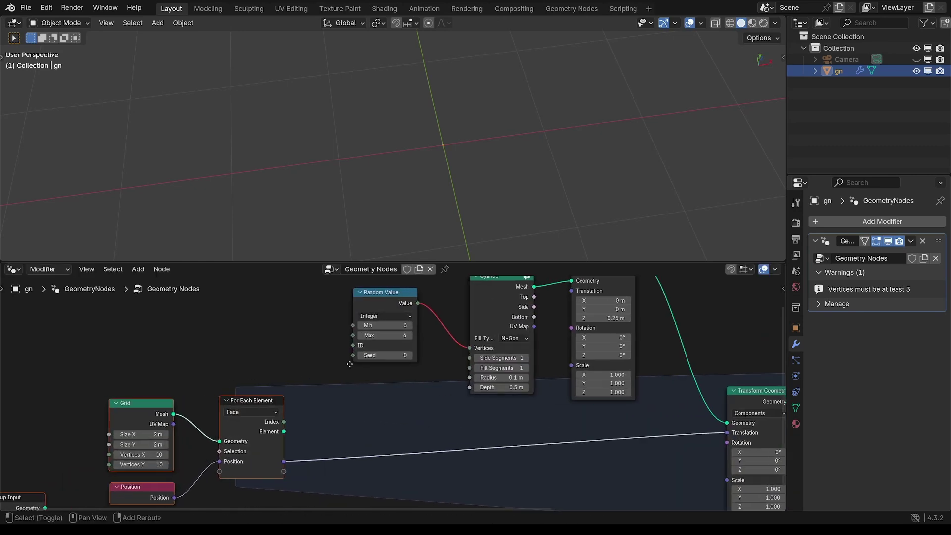
Connect the For Each Element zone's Index output to the Random Value node's ID input
scroll(350, 364, "up", 2)
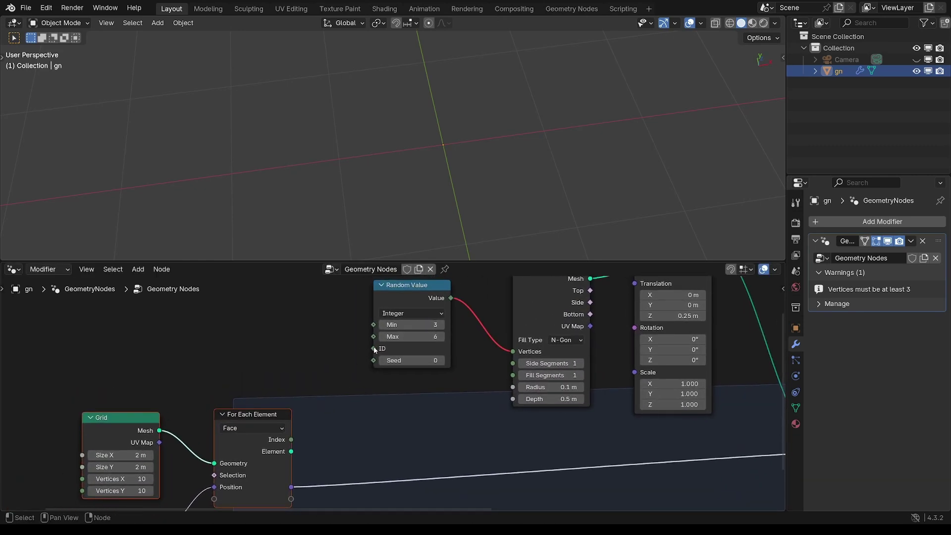
left_click_drag(296, 441, 373, 349)
scroll(390, 363, "down", 3)
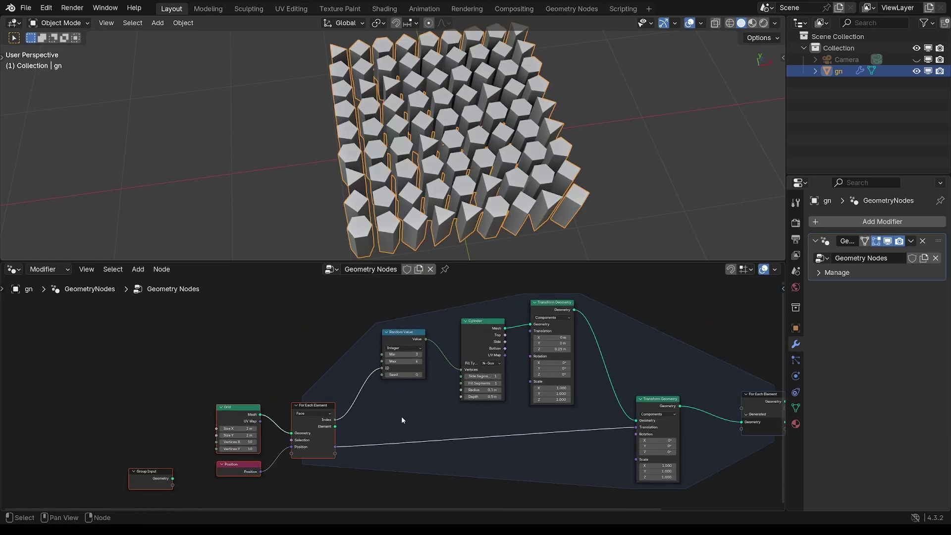
scroll(298, 419, "up", 2)
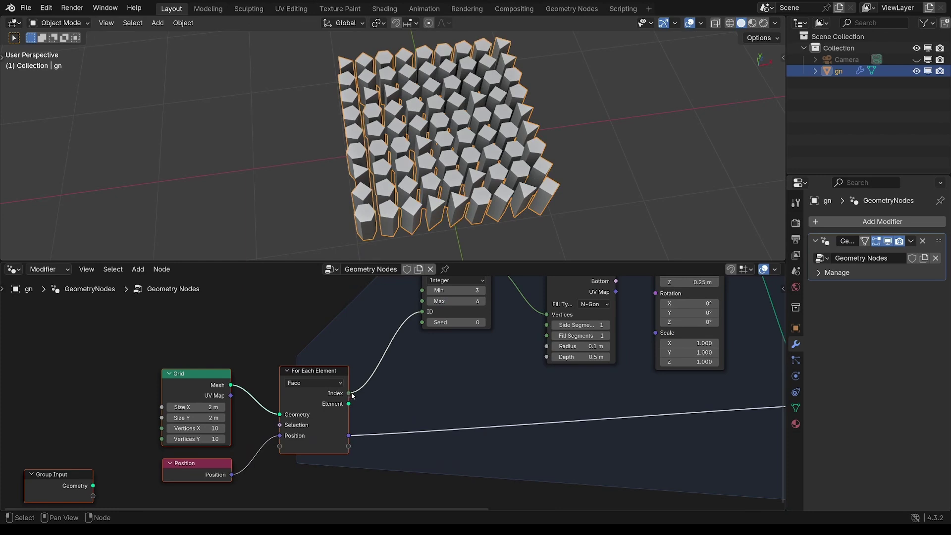
middle_click_drag(426, 308, 369, 382)
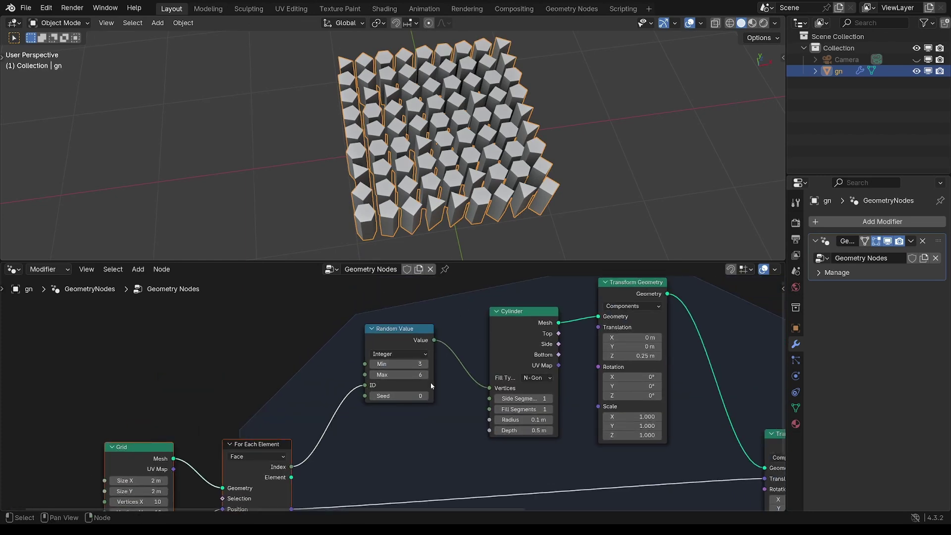
Step the Random Value seed up to 7 and inspect how the prism shapes vary across the grid
left_click(400, 332)
scroll(439, 402, "up", 1)
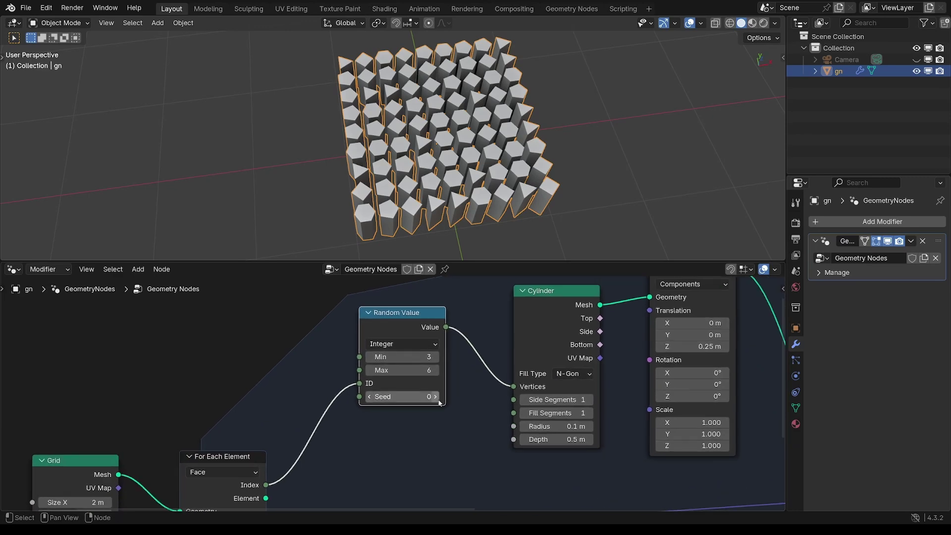
left_click(438, 401)
left_click(438, 400)
left_click(438, 400)
left_click(437, 400)
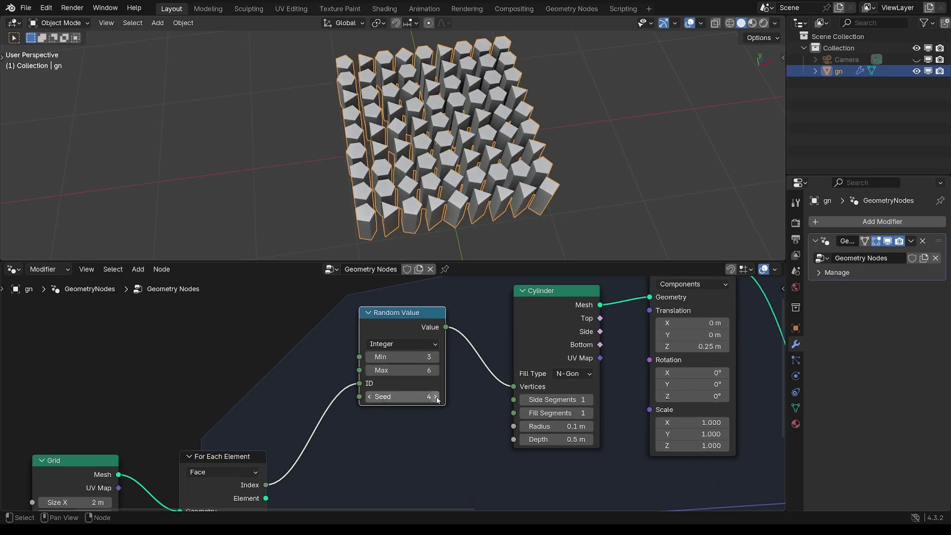
left_click(436, 400)
left_click(437, 399)
left_click(437, 400)
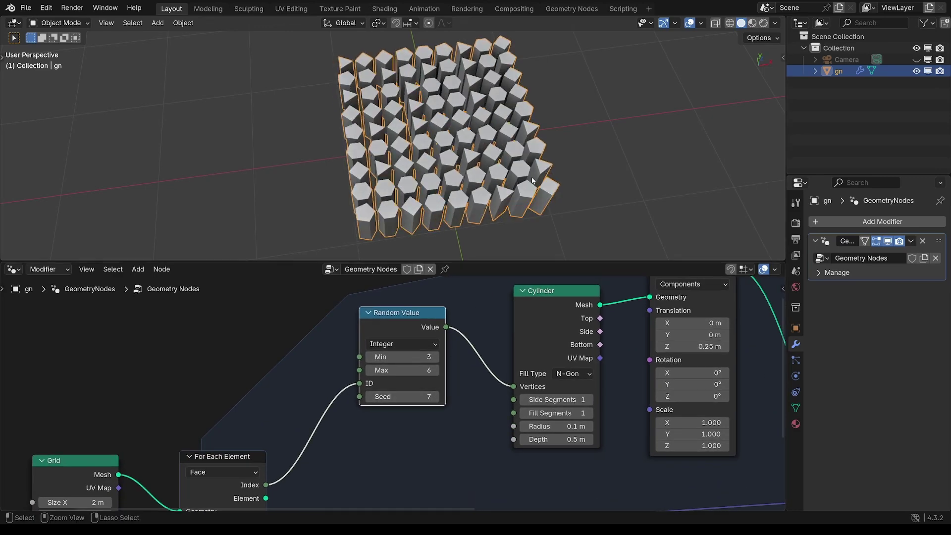
middle_click_drag(532, 181, 452, 209)
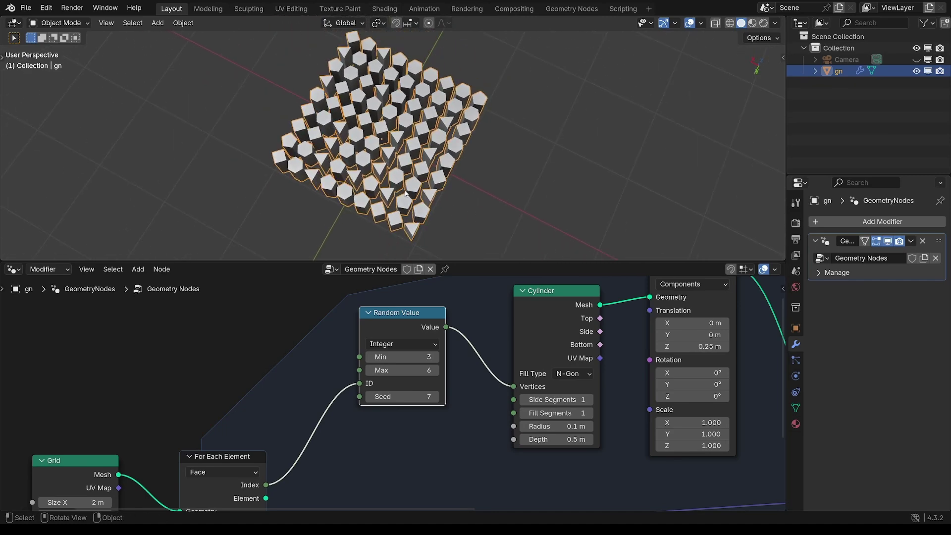
Nudge the Random Value node down slightly and raise its Max to 10
middle_click_drag(464, 312, 428, 337)
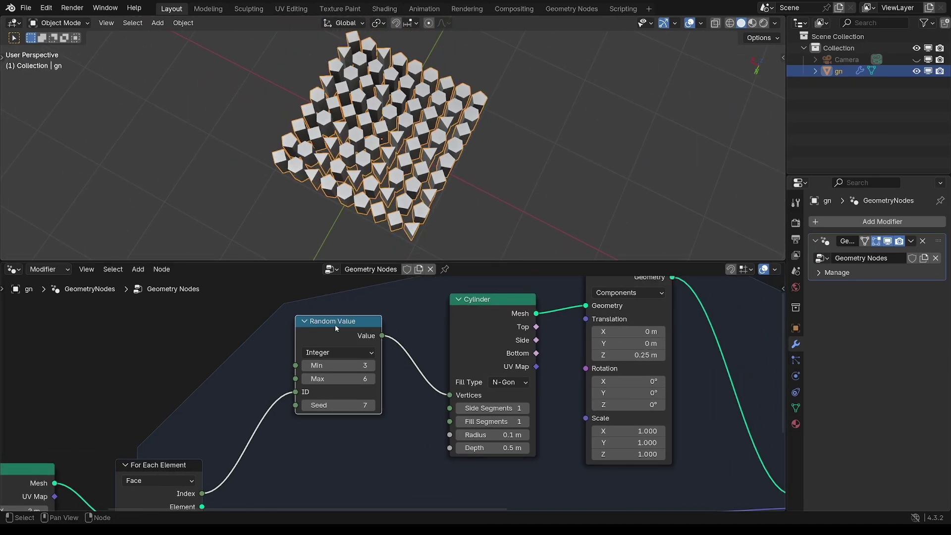
left_click_drag(335, 325, 338, 338)
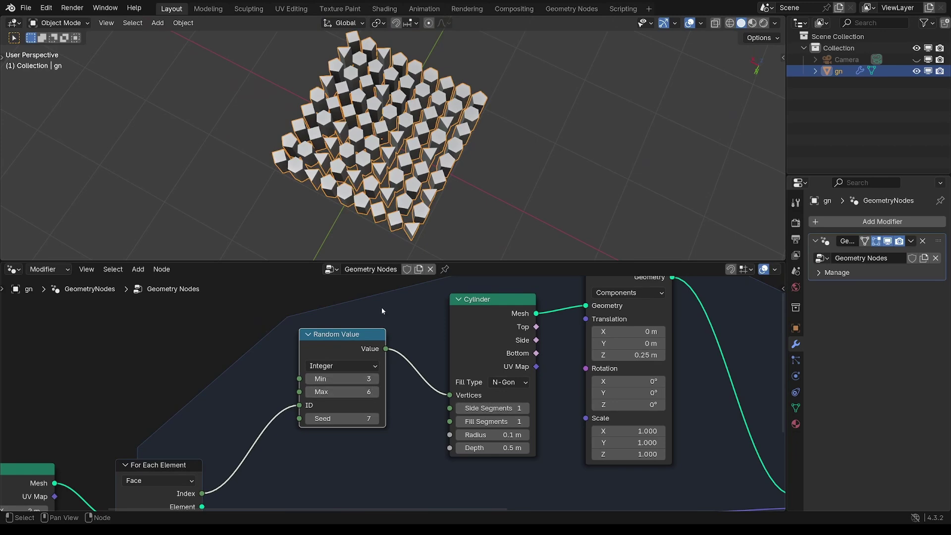
middle_click_drag(347, 157, 362, 186, "ctrl")
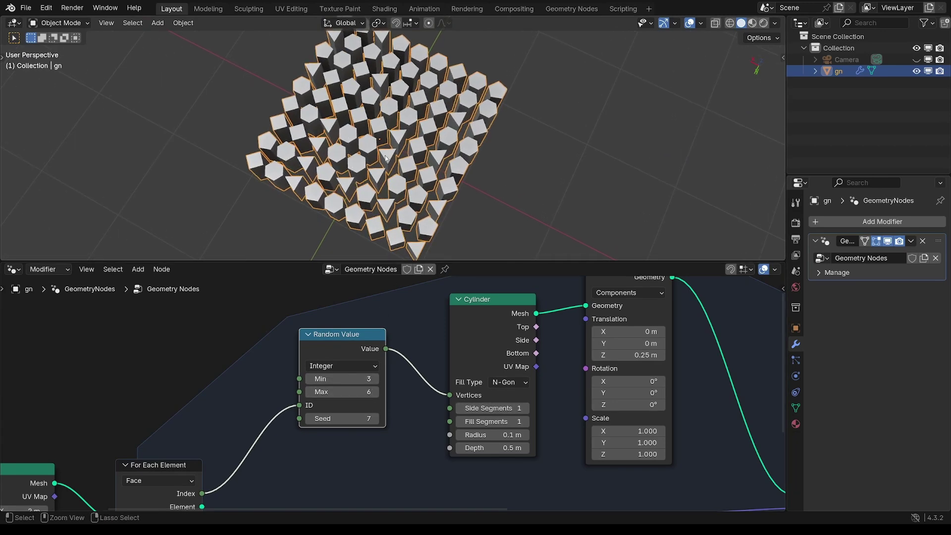
middle_click_drag(386, 159, 419, 174, "ctrl")
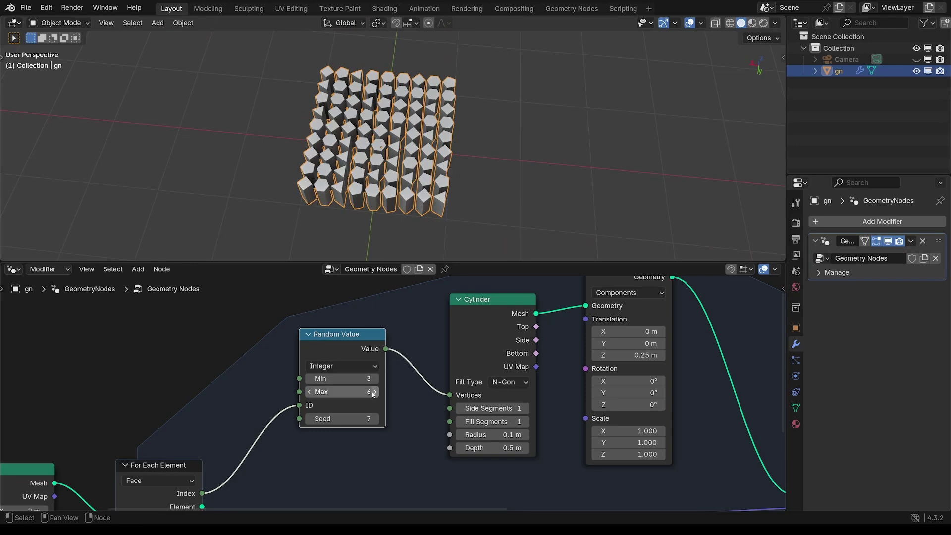
left_click_drag(372, 394, 392, 392)
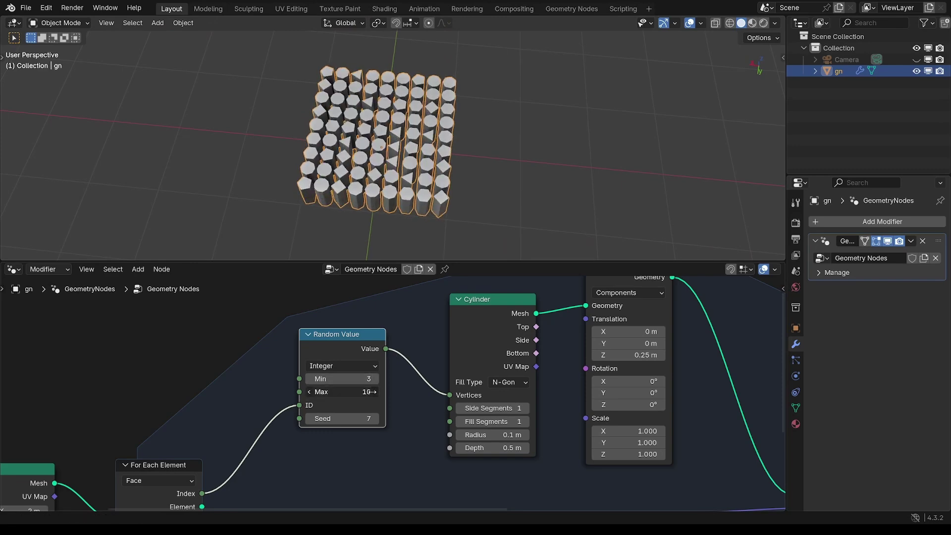
Step the Random Value seed up to 11 and set its Max to 6
scroll(446, 159, "up", 4)
middle_click_drag(436, 158, 525, 144)
middle_click_drag(422, 202, 422, 174, "ctrl")
left_click(375, 419)
left_click(375, 419)
left_click(375, 418)
left_click(375, 419)
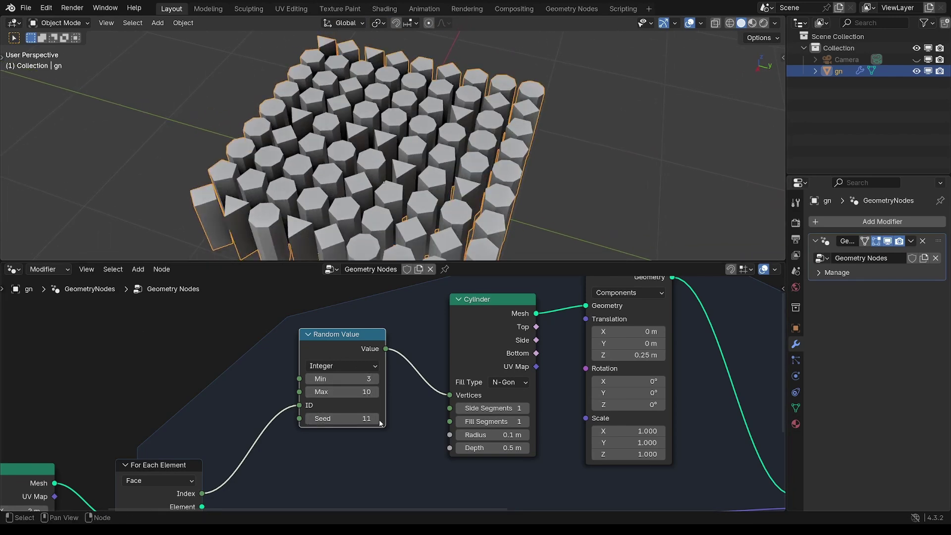
type("6")
key("Return")
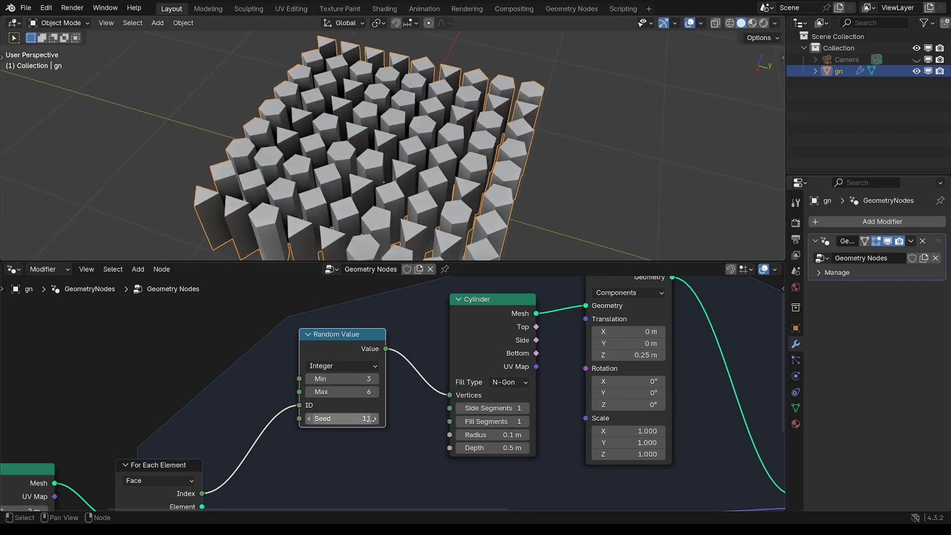
Deselect the gn object, then combine the Random Value, Cylinder and first Transform Geometry nodes into a node group
scroll(327, 363, "down", 5)
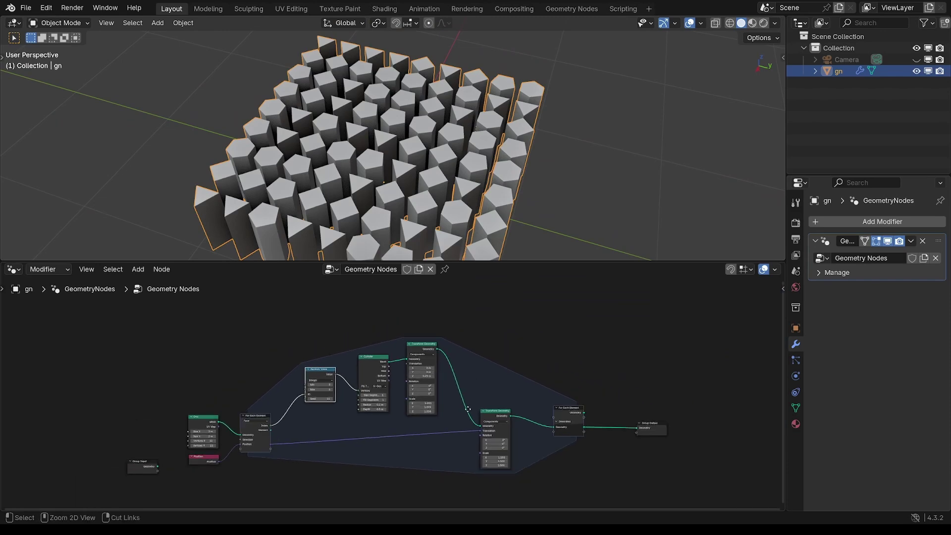
middle_click_drag(419, 159, 416, 133)
scroll(465, 130, "down", 3)
left_click(497, 128)
middle_click_drag(399, 287, 320, 326, "ctrl")
left_click_drag(290, 362, 303, 374)
middle_click_drag(356, 428, 377, 450)
left_click_drag(276, 303, 509, 433)
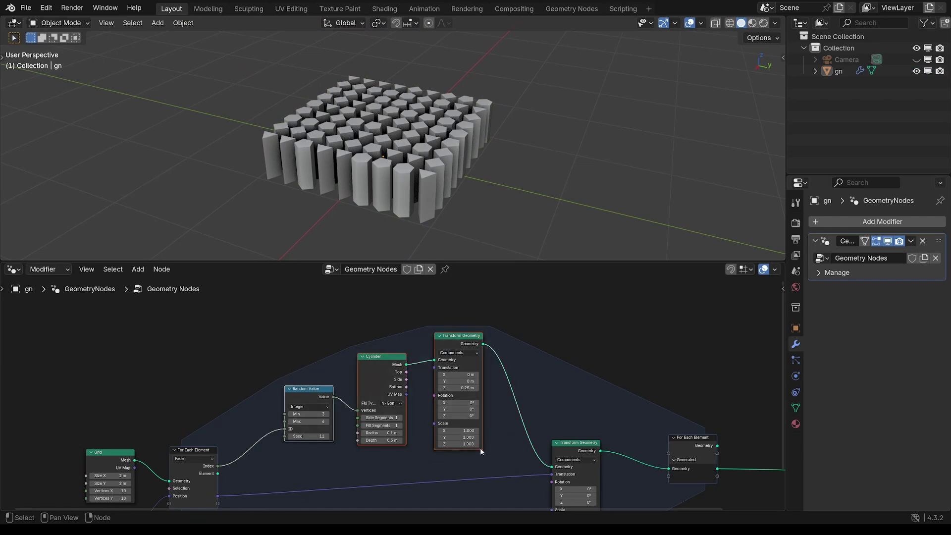
key("ctrl+g")
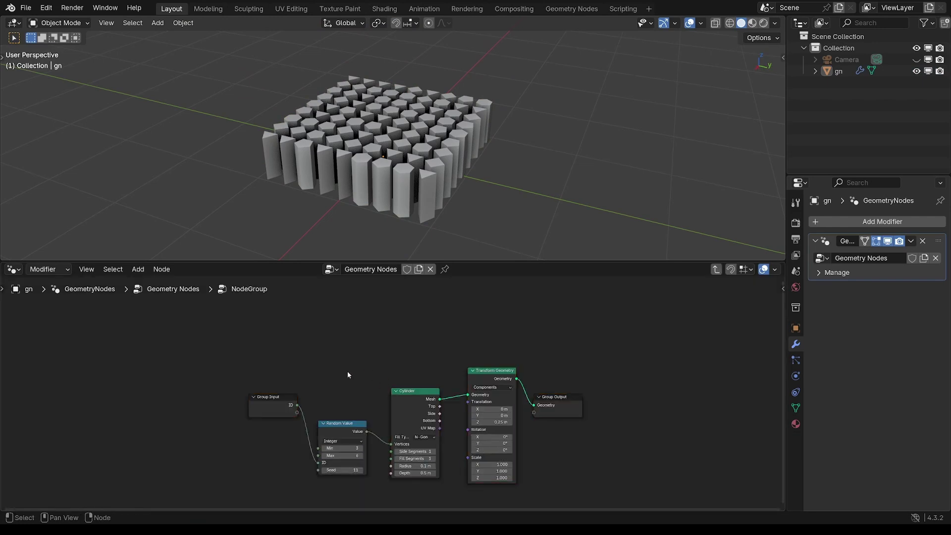
Lower the Group Input inside the group, return to the parent tree, then reposition and widen the group node and rename it Item
left_click_drag(275, 397, 269, 429)
left_click(715, 268)
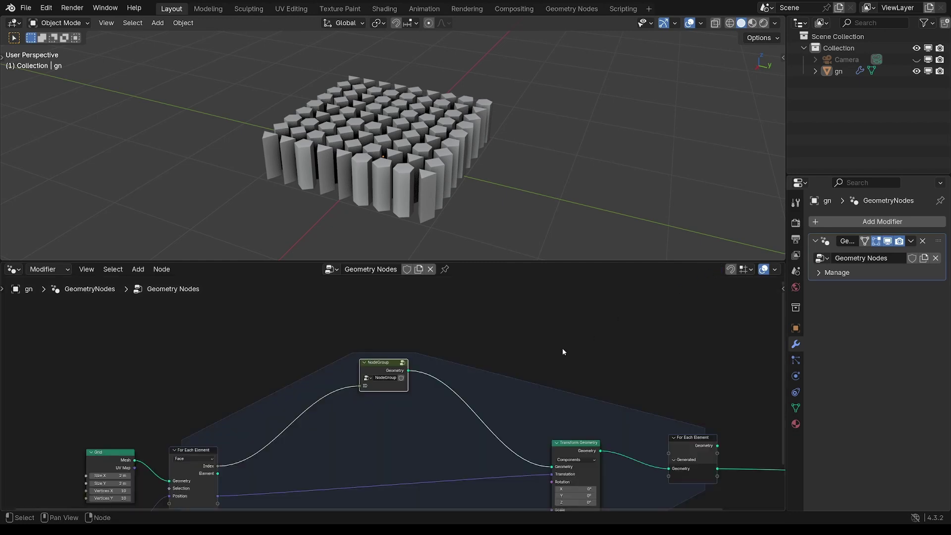
scroll(430, 396, "down", 2)
left_click_drag(374, 378, 340, 431)
middle_click_drag(377, 410, 430, 313, "shift")
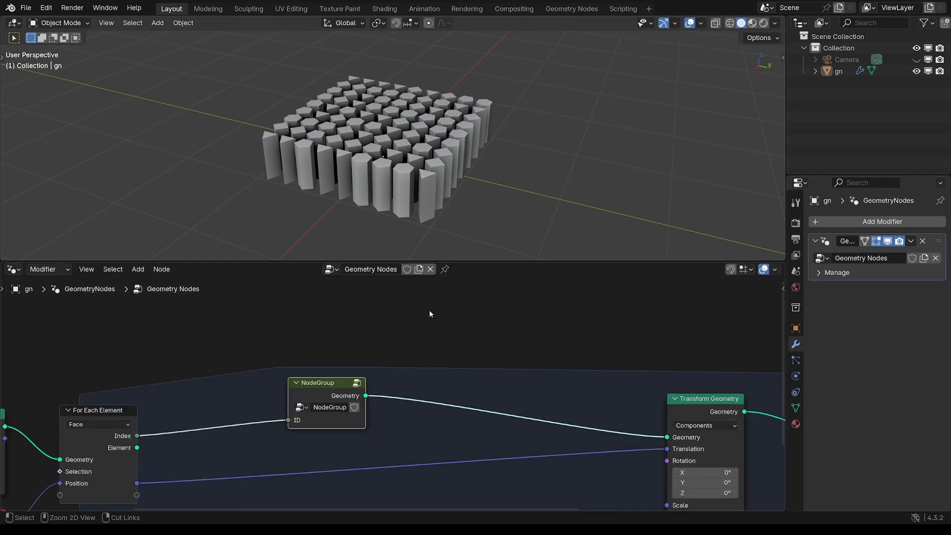
left_click_drag(365, 384, 398, 386)
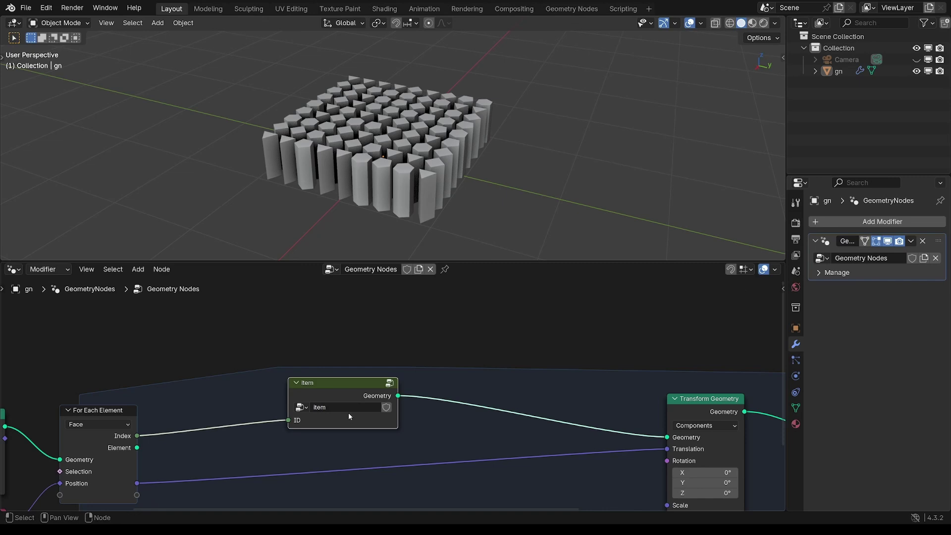
Open the Item group and spread out its nodes, moving Group Input left and Group Output right
left_click(389, 383)
middle_click_drag(435, 414, 463, 376)
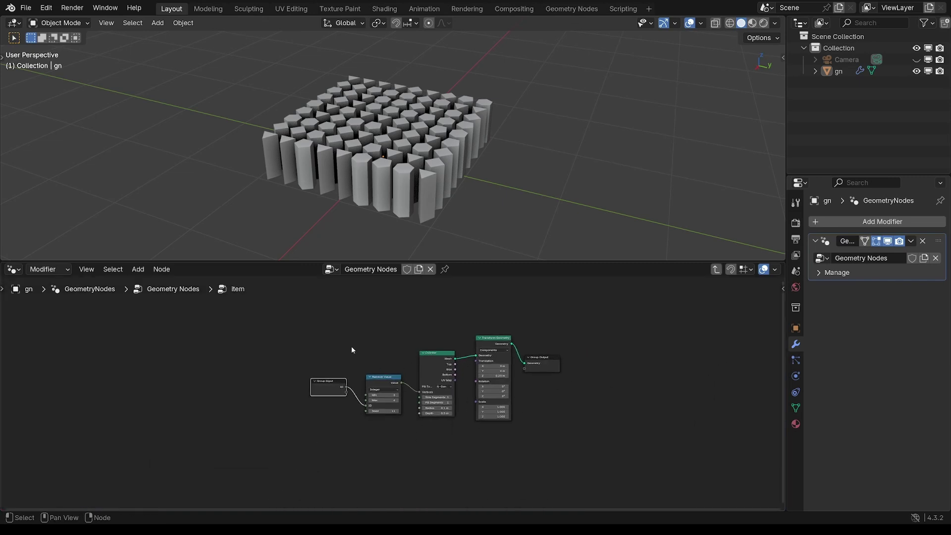
left_click_drag(332, 384, 303, 403)
scroll(325, 386, "up", 3)
mouse_move(429, 335)
middle_mouse_down("shift")
mouse_move(439, 340)
mouse_move(417, 348)
middle_mouse_up("shift")
left_click_drag(365, 388, 349, 393)
middle_click_drag(427, 366, 321, 374, "shift")
left_click_drag(469, 367, 561, 370)
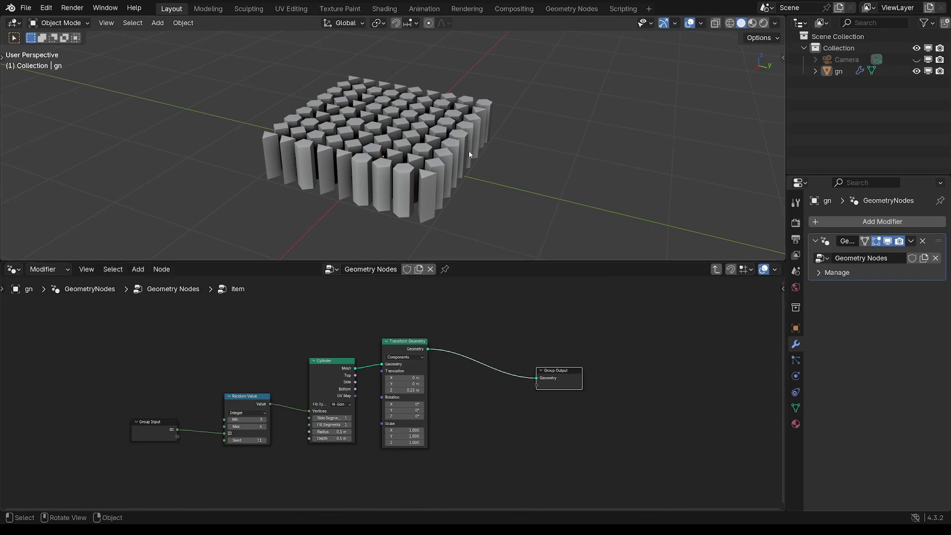
Check the prisms from above and from the side, then move Group Output farther from Transform Geometry
middle_click_drag(350, 145, 337, 160)
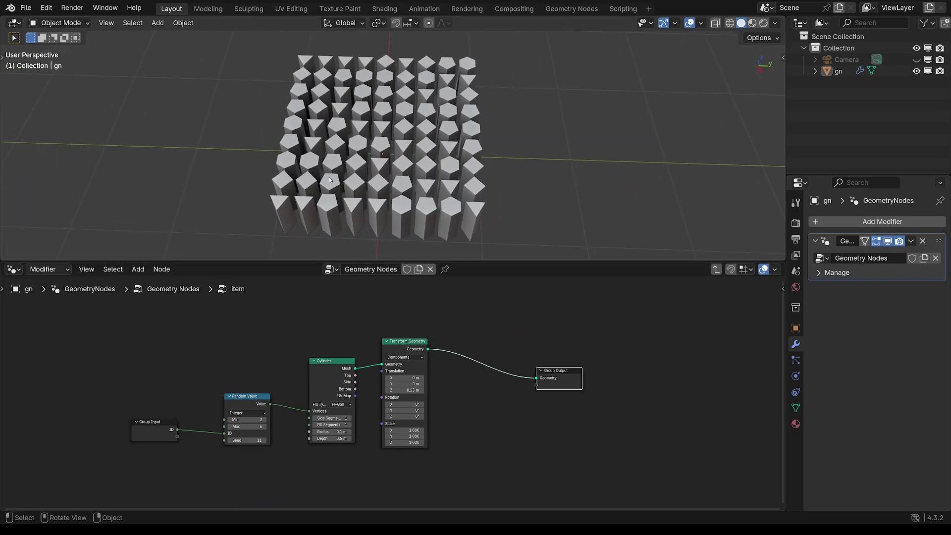
middle_click_drag(429, 178, 443, 143)
middle_click_drag(550, 344, 519, 343)
left_click_drag(510, 369, 567, 369)
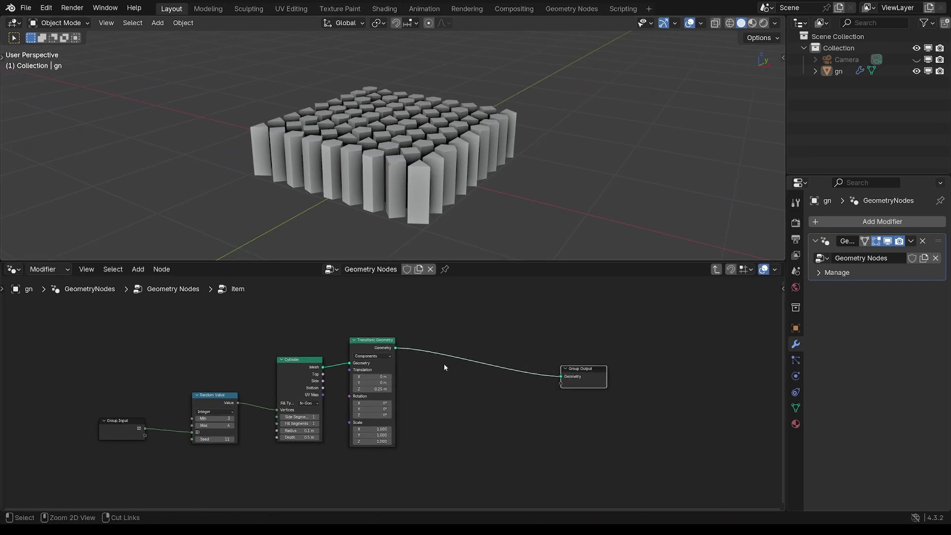
Check the prisms from the side and from above, and move Transform Geometry farther from Cylinder
middle_click_drag(439, 201, 483, 168)
middle_click_drag(366, 401, 427, 349)
middle_click_drag(402, 379, 424, 378)
middle_click_drag(404, 409, 367, 416, "ctrl")
middle_click_drag(430, 354, 438, 390, "ctrl")
middle_click_drag(438, 389, 418, 407)
left_click_drag(416, 330, 444, 336)
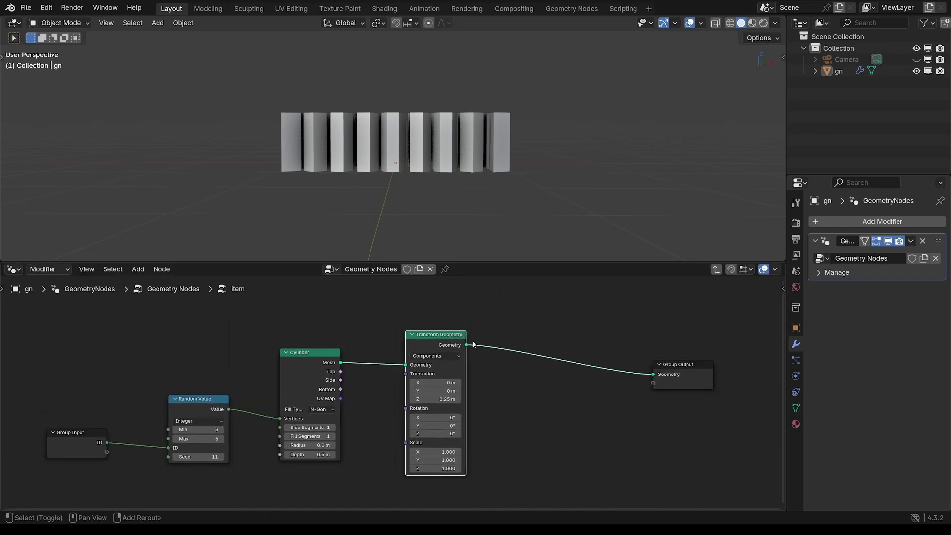
scroll(473, 343, "right", 2, "ctrl")
middle_click_drag(459, 166, 427, 169)
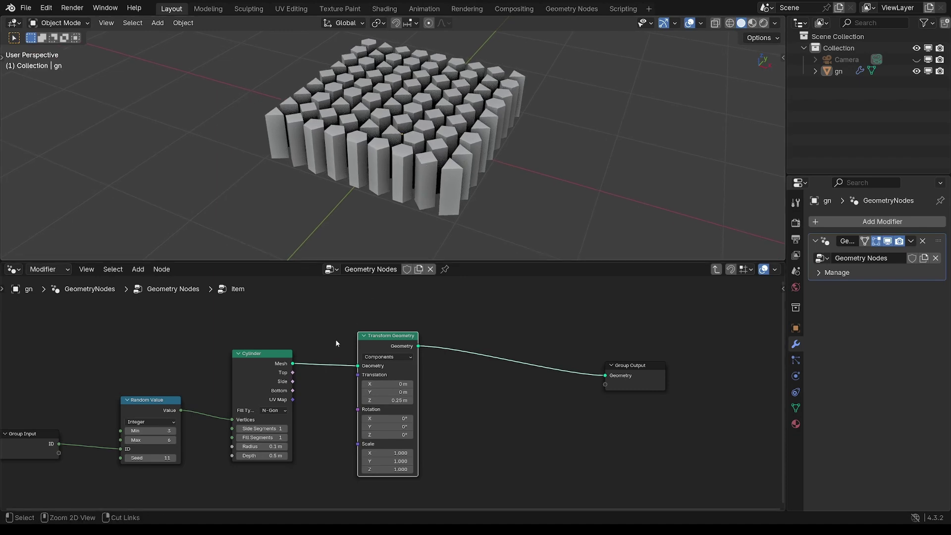
Inspect the Cylinder and Transform Geometry settings and view the prisms briefly in wireframe before returning to solid shading
middle_click_drag(294, 379, 392, 320)
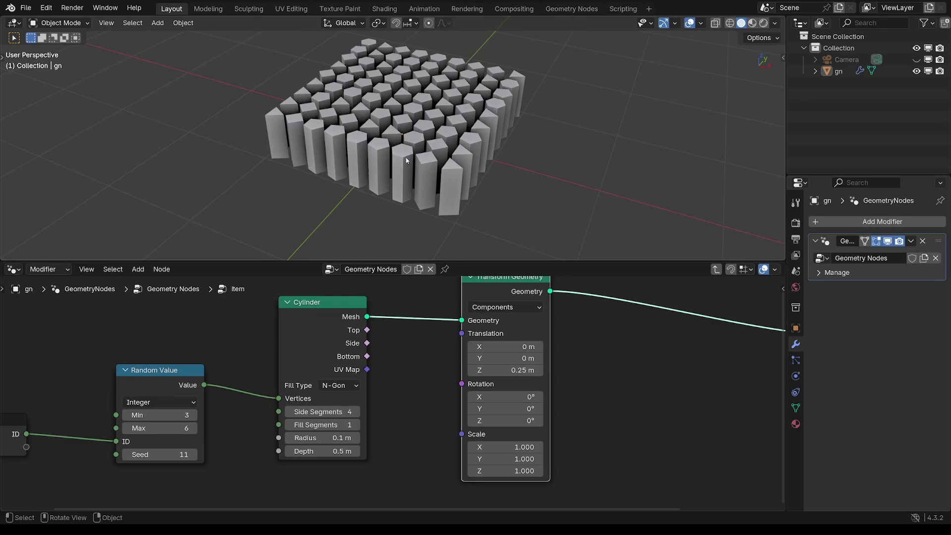
mouse_move(406, 160)
middle_mouse_down("ctrl")
mouse_move(409, 131)
mouse_move(453, 137)
mouse_move(424, 175)
mouse_move(352, 180)
middle_mouse_up("ctrl")
key("shift+z")
key("shift+z")
middle_click_drag(489, 159, 493, 190, "ctrl")
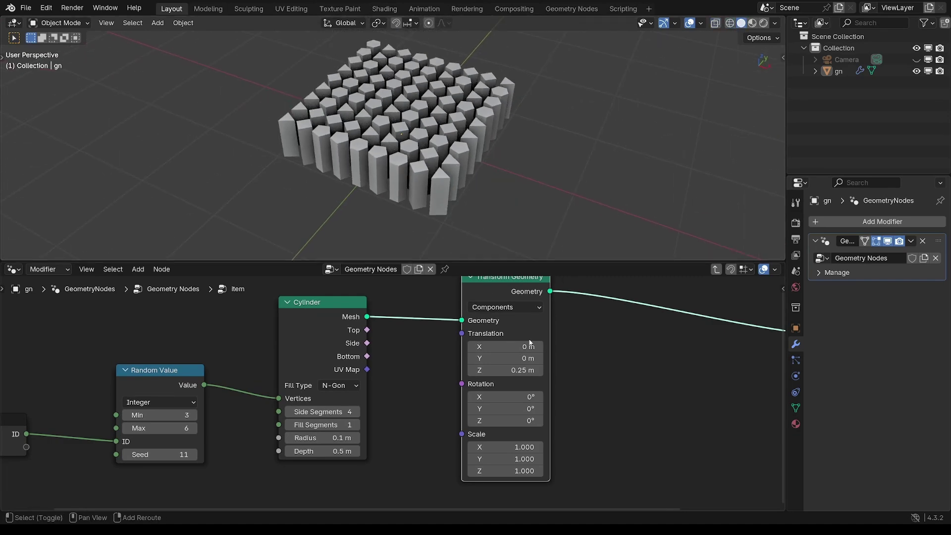
Bring Transform Geometry closer to Cylinder and insert a Scale Elements node between it and Group Output
mouse_move(585, 290)
middle_mouse_down()
mouse_move(483, 331)
mouse_move(440, 322)
middle_mouse_up()
scroll(482, 331, "down", 7)
key("g")
left_click(428, 370)
left_click(411, 339)
key("shift+a")
type("scale")
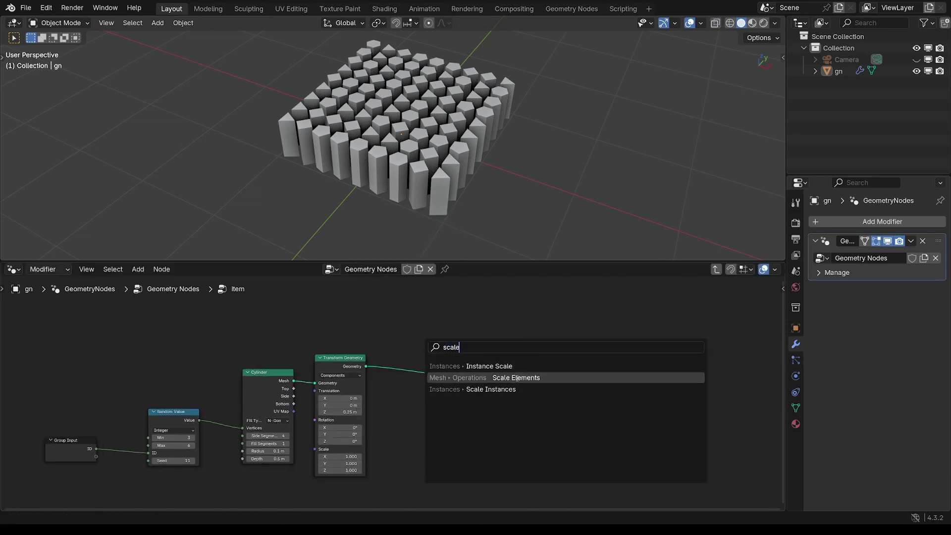
left_click(483, 377)
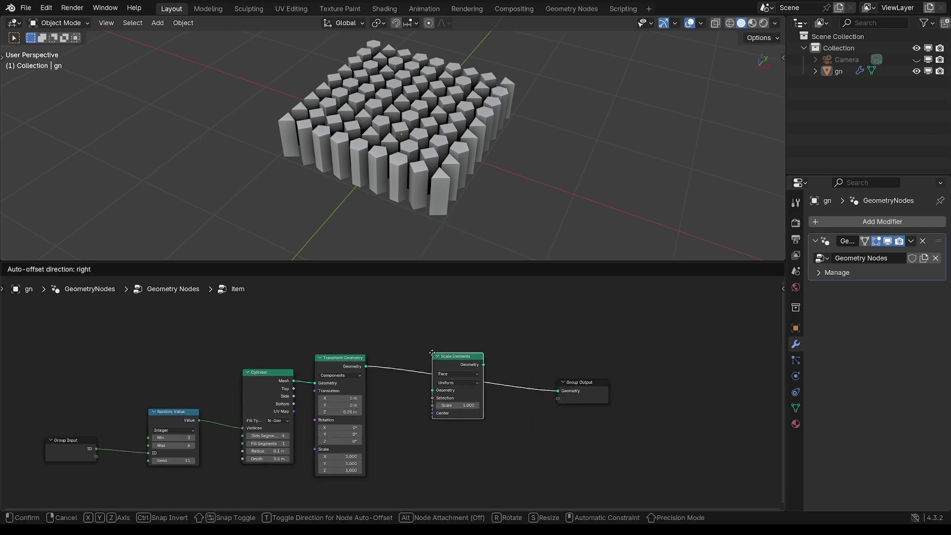
left_click(431, 353)
middle_click_drag(431, 353, 447, 335, "ctrl")
left_click_drag(478, 413, 480, 413)
key("ctrl+z")
Connect Cylinder's Top output to the Selection of Scale Elements and set its Scale to 0.3
middle_click_drag(331, 416, 351, 408)
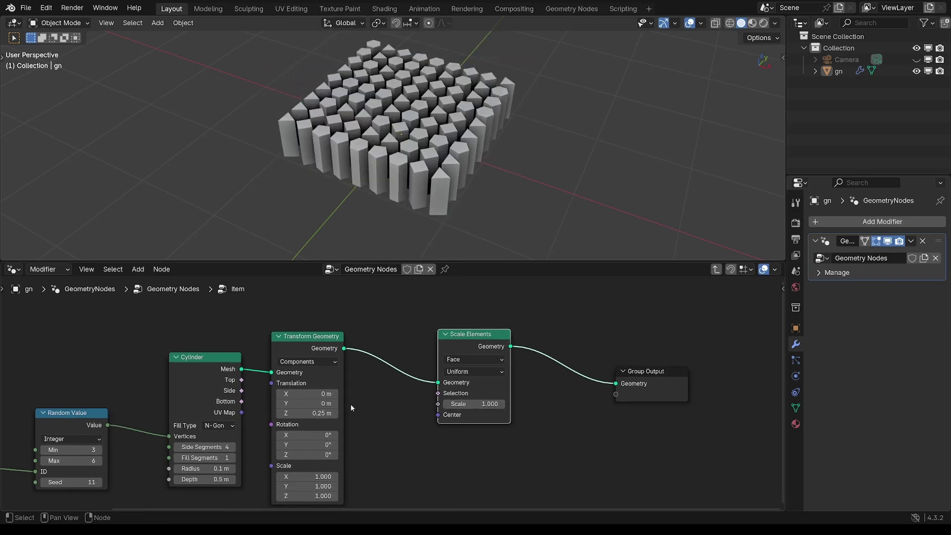
left_click_drag(242, 380, 414, 405)
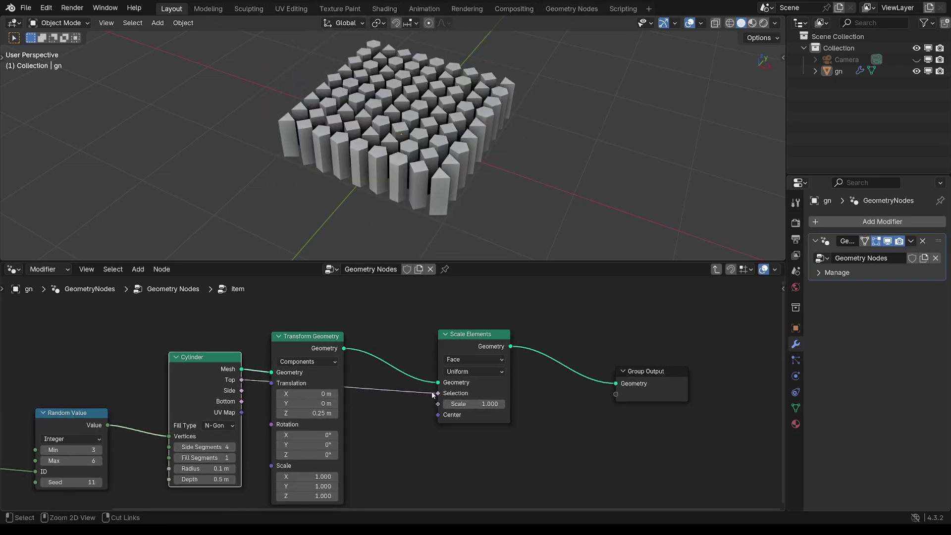
middle_click_drag(431, 395, 505, 383, "ctrl")
middle_click_drag(505, 383, 465, 384)
left_click_drag(444, 412, 438, 412)
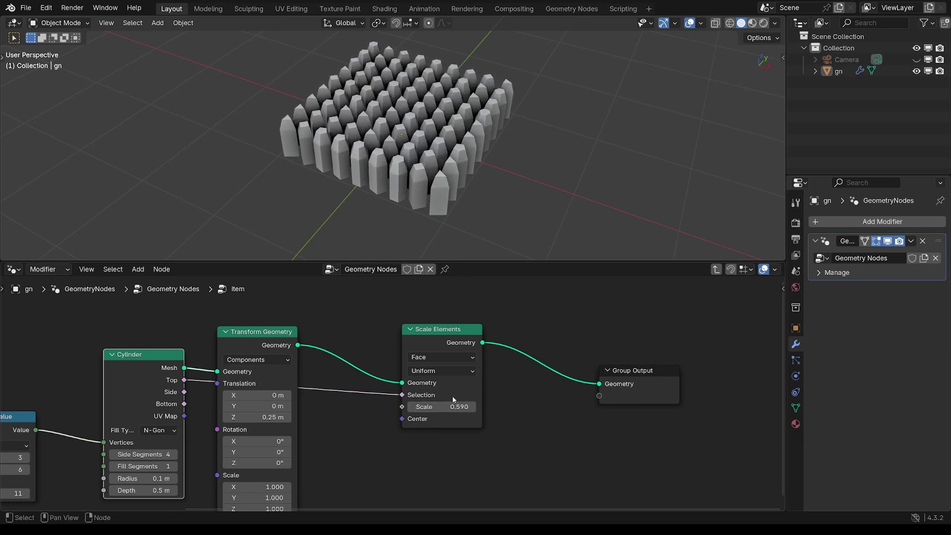
middle_click_drag(453, 396, 412, 371)
scroll(411, 370, "up", 4)
left_click(438, 397)
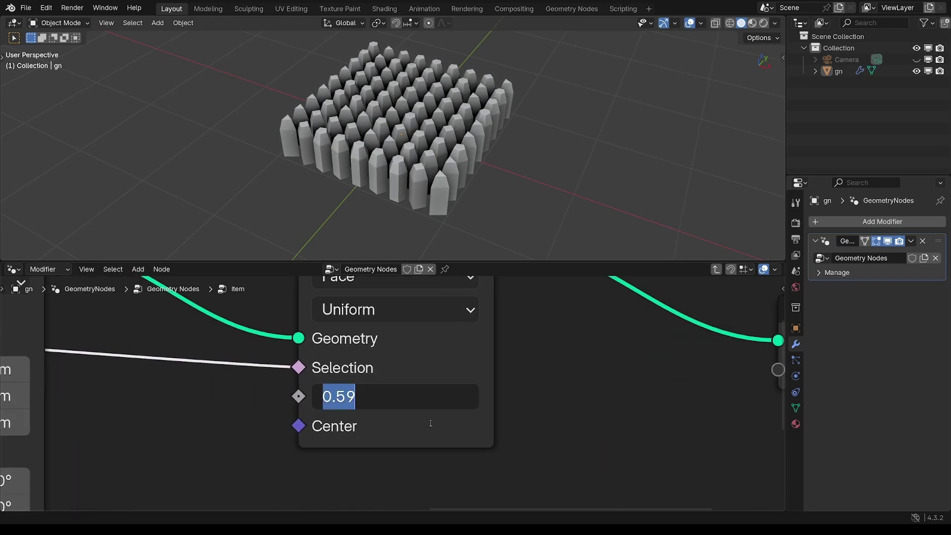
type(".3")
key("Return")
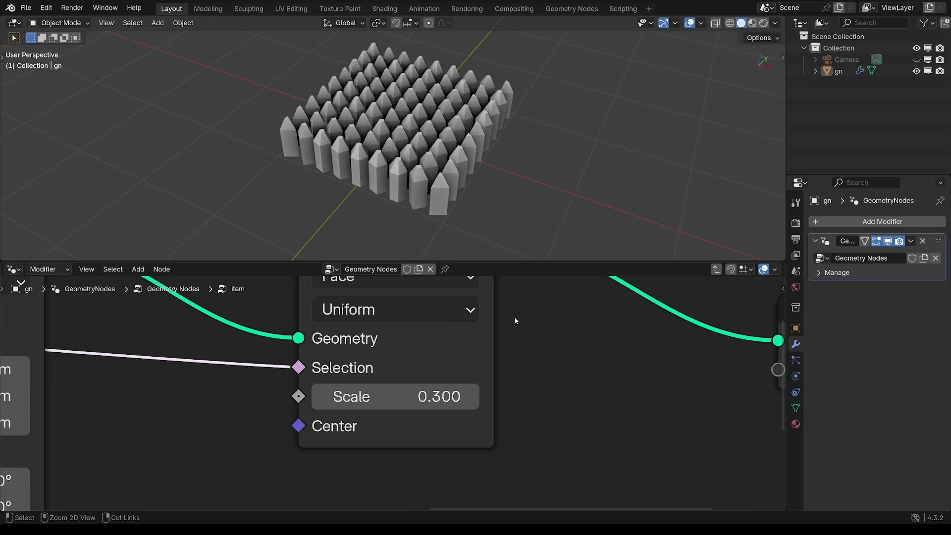
Move Group Output farther from Scale Elements, then collapse Transform Geometry and reposition it above the Cylinder-to-Scale Elements link
middle_click_drag(466, 377, 398, 448, "ctrl")
left_click_drag(580, 376, 661, 364)
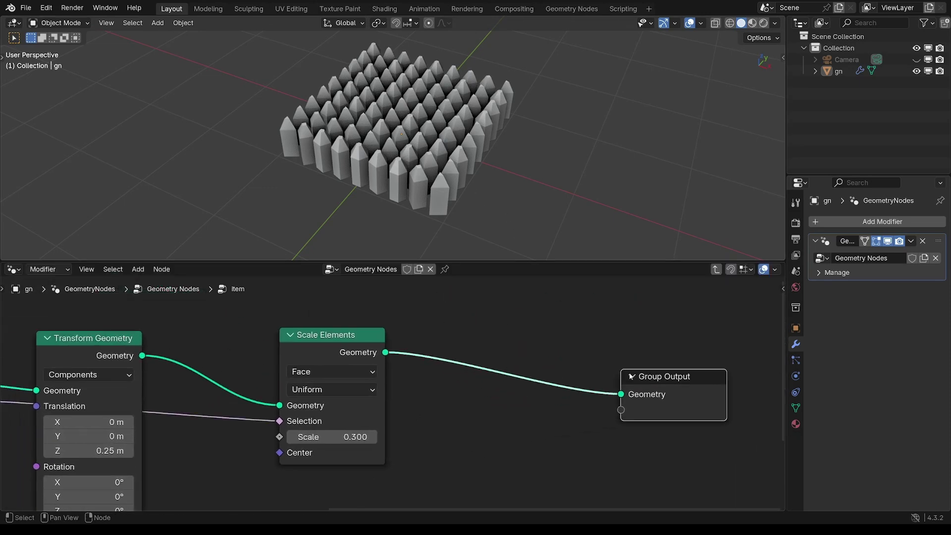
middle_click_drag(660, 364, 654, 391, "ctrl")
left_click(194, 362)
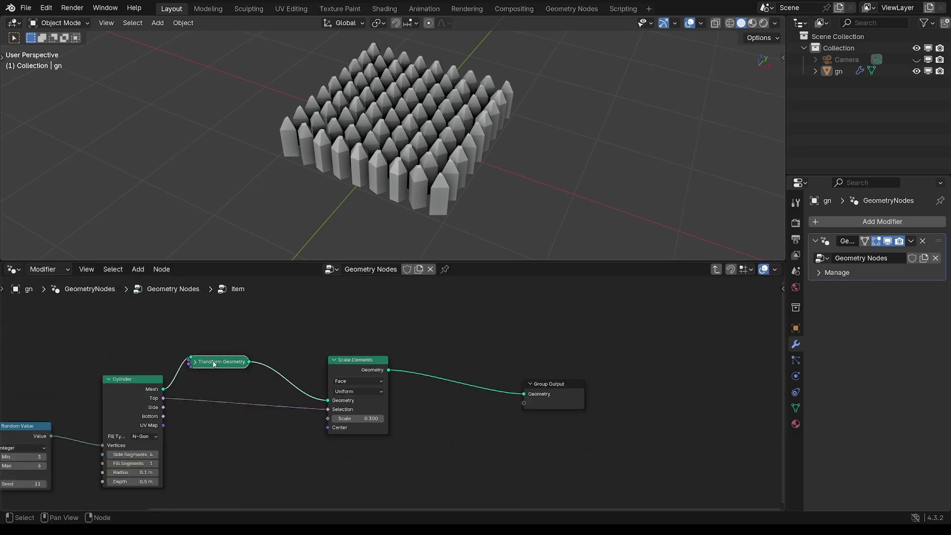
left_click_drag(212, 364, 241, 359)
middle_click_drag(272, 366, 356, 352)
middle_click_drag(216, 426, 326, 387, "ctrl")
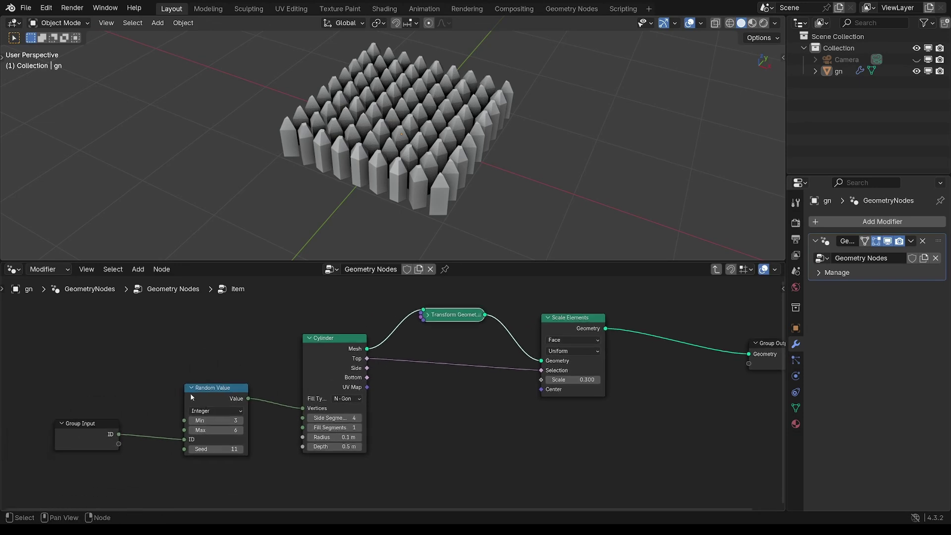
Duplicate Group Input and Random Value together, place the copies below Scale Elements, and raise the Cylinder node
left_click_drag(58, 361, 245, 457)
key("shift+d")
left_click(563, 465)
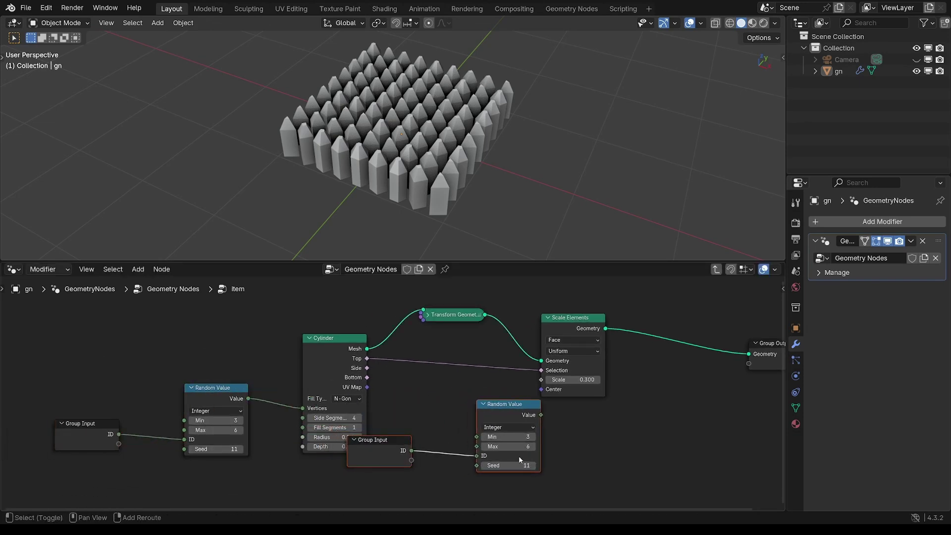
middle_click_drag(519, 458, 427, 442)
left_click_drag(231, 328, 212, 307)
Switch the duplicated Random Value to Float and move it slightly away from Scale Elements
scroll(470, 435, "up", 3)
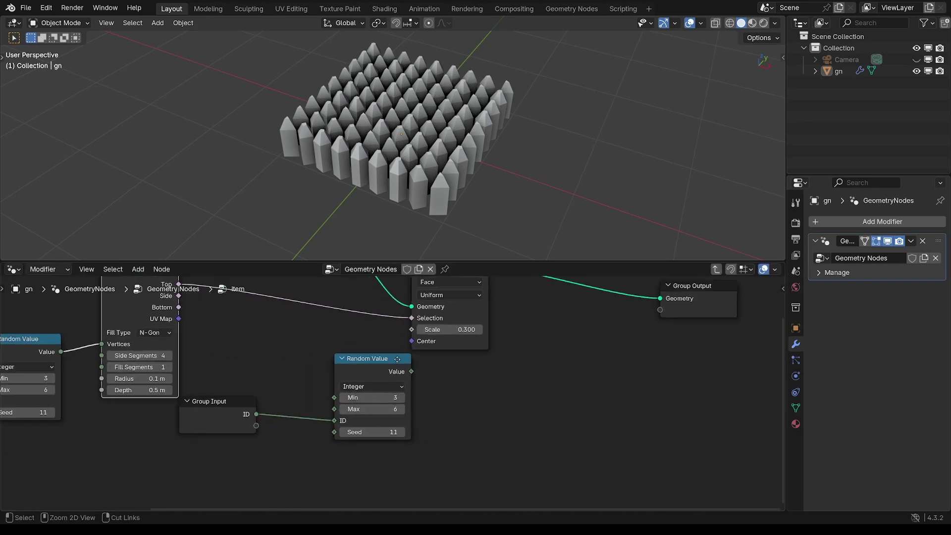
left_click(371, 383)
left_click(369, 422)
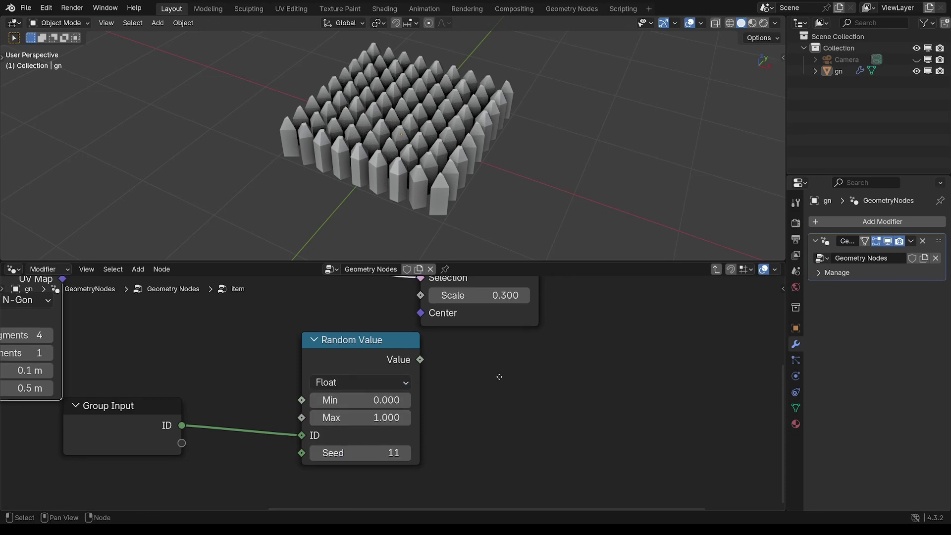
scroll(347, 436, "down", 4)
left_click_drag(341, 405, 340, 410)
left_click(340, 410)
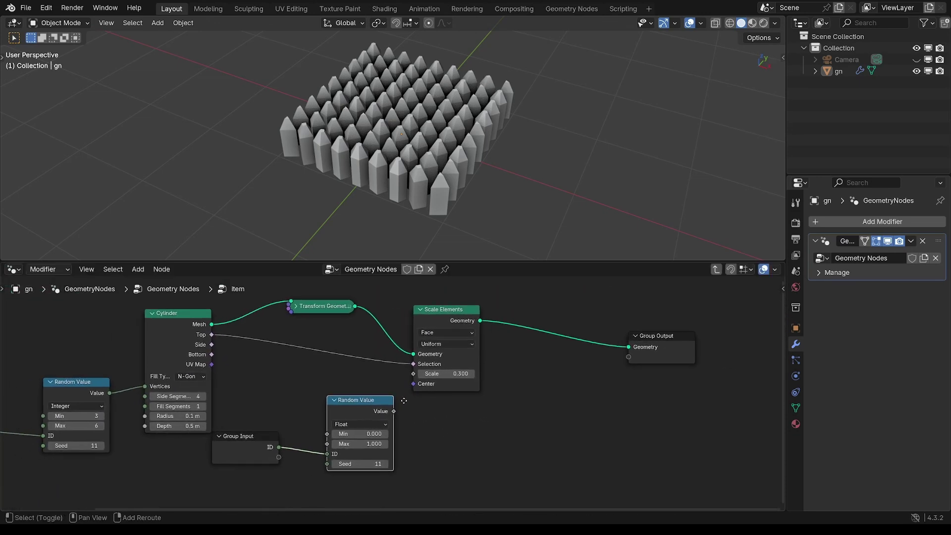
Set the Float Random Value's Min to 0.3 and Max to 0.7, and connect it to Scale Elements' Scale
scroll(376, 426, "up", 3)
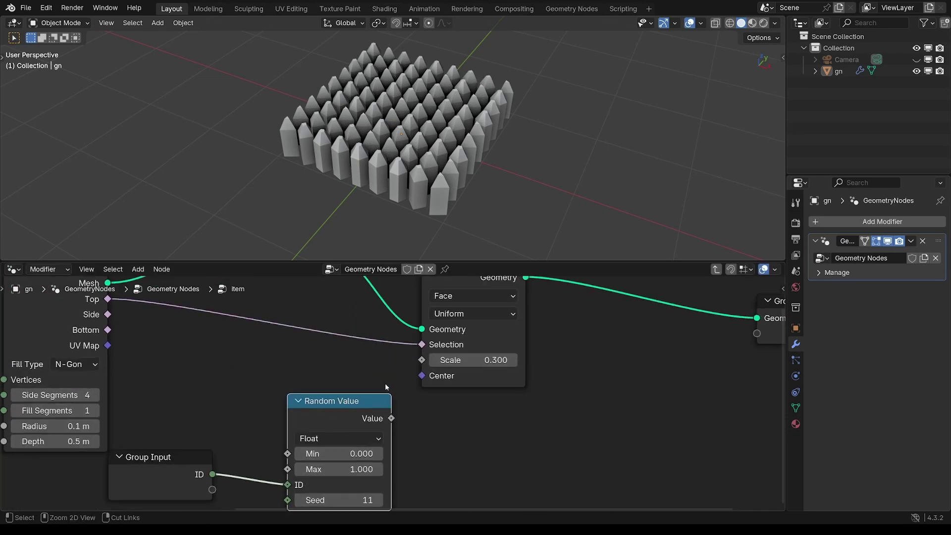
left_click(359, 454)
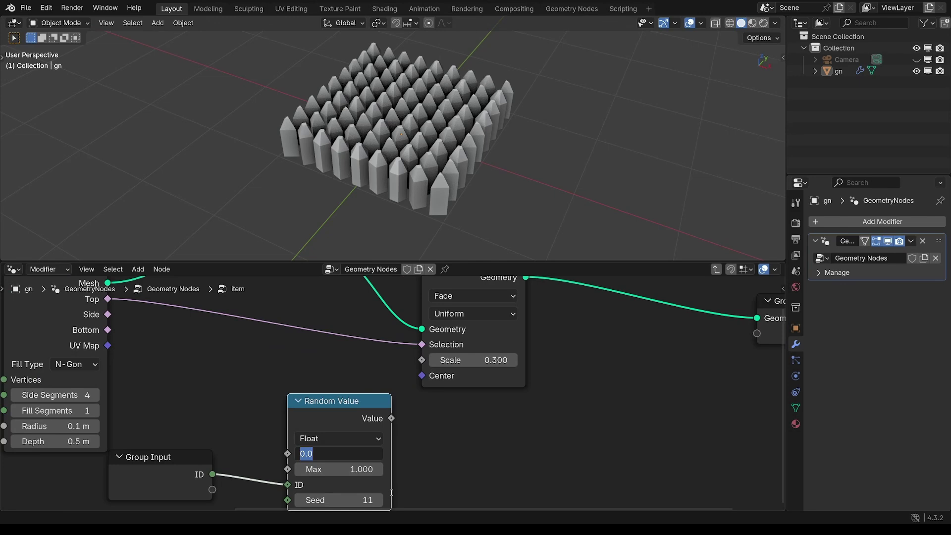
type(".3")
key("Return")
left_click(362, 473)
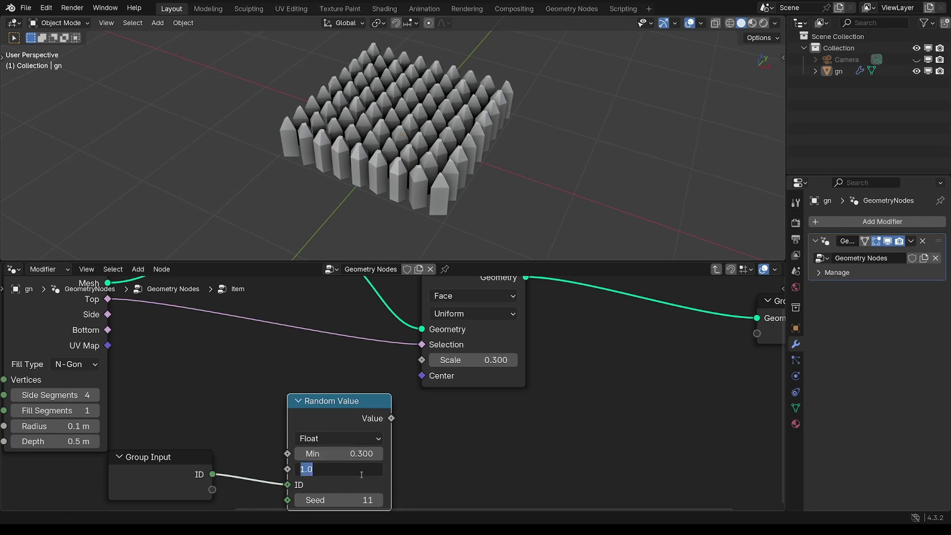
type(".7")
key("Return")
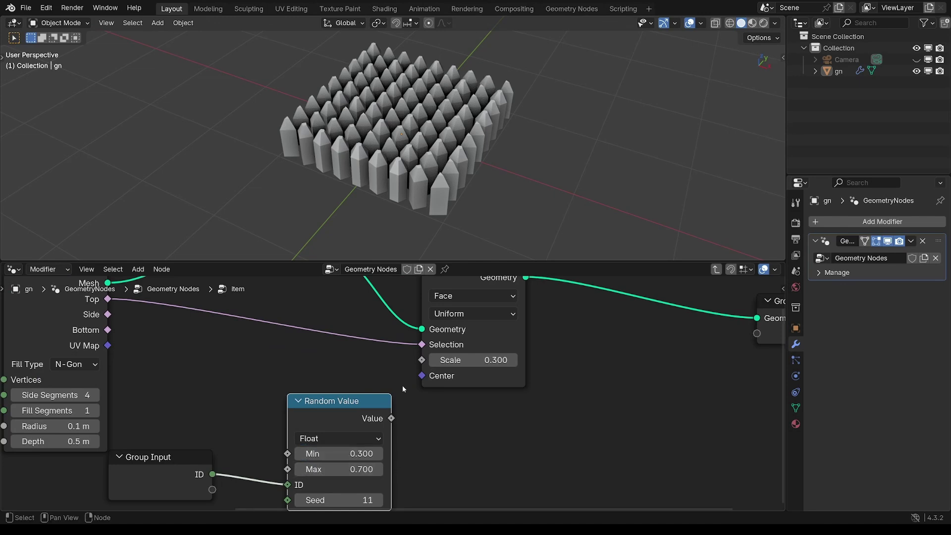
left_click_drag(422, 362, 423, 360)
Inspect the randomly tapered prism tops up close, then move Group Output farther from Scale Elements
scroll(498, 133, "up", 6)
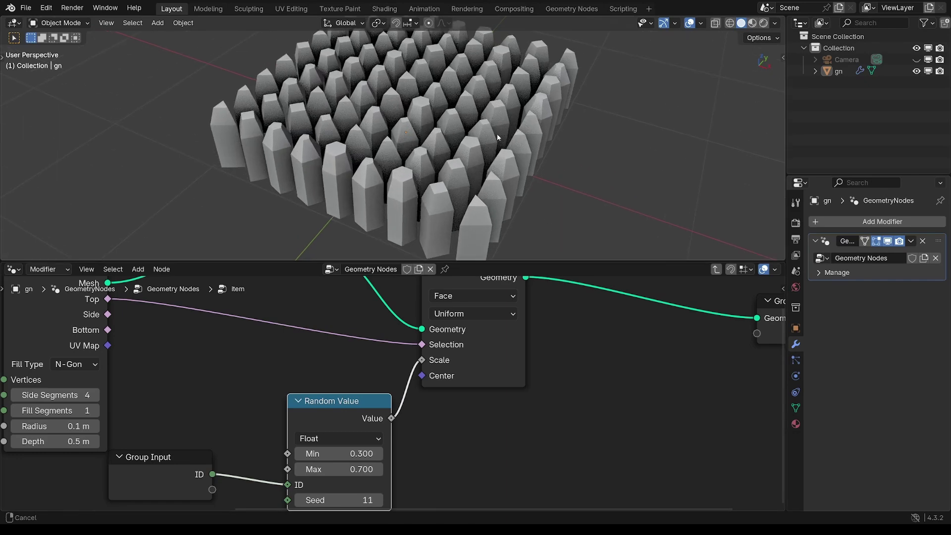
middle_click_drag(488, 184, 497, 163)
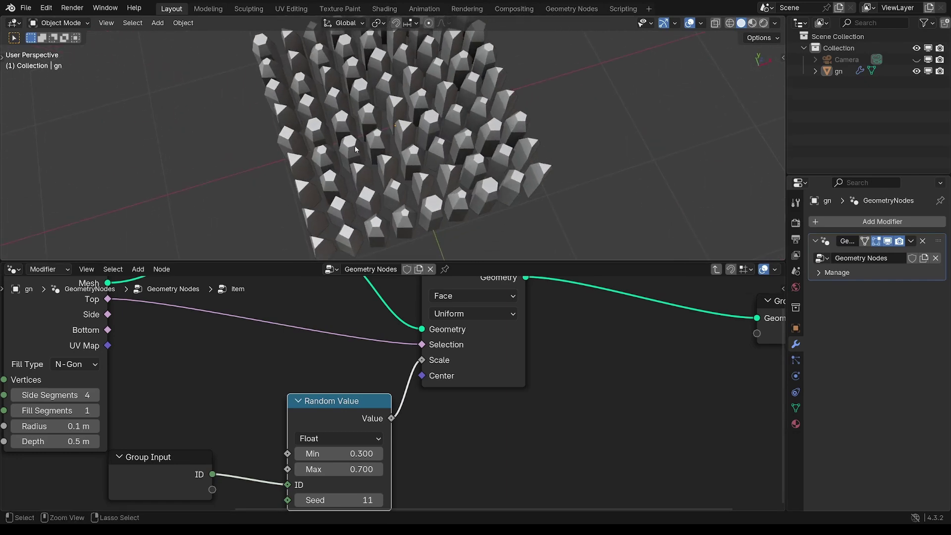
middle_click_drag(356, 149, 292, 144, "ctrl")
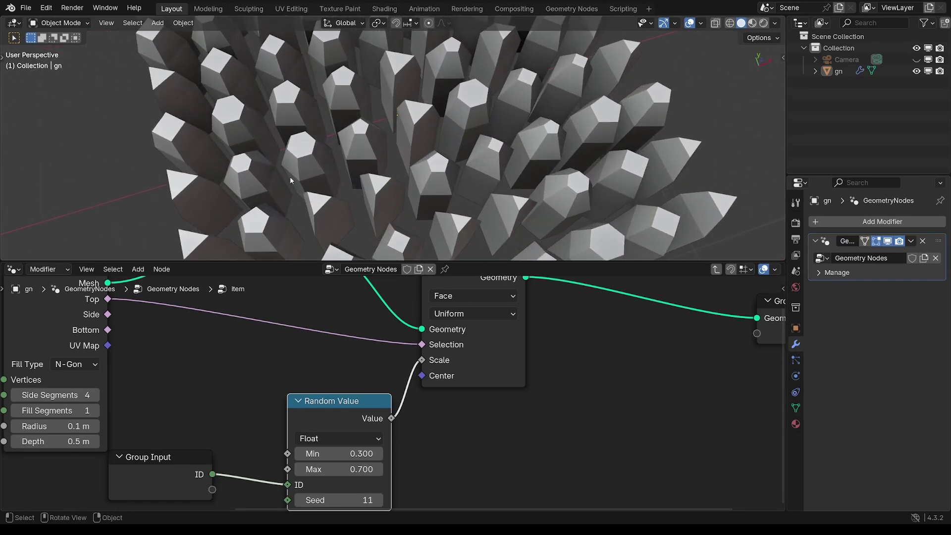
middle_click_drag(464, 185, 418, 186, "ctrl")
middle_click_drag(470, 322, 380, 443, "ctrl")
left_click_drag(540, 366, 607, 354)
middle_click_drag(525, 357, 519, 360, "shift")
scroll(406, 363, "up", 4)
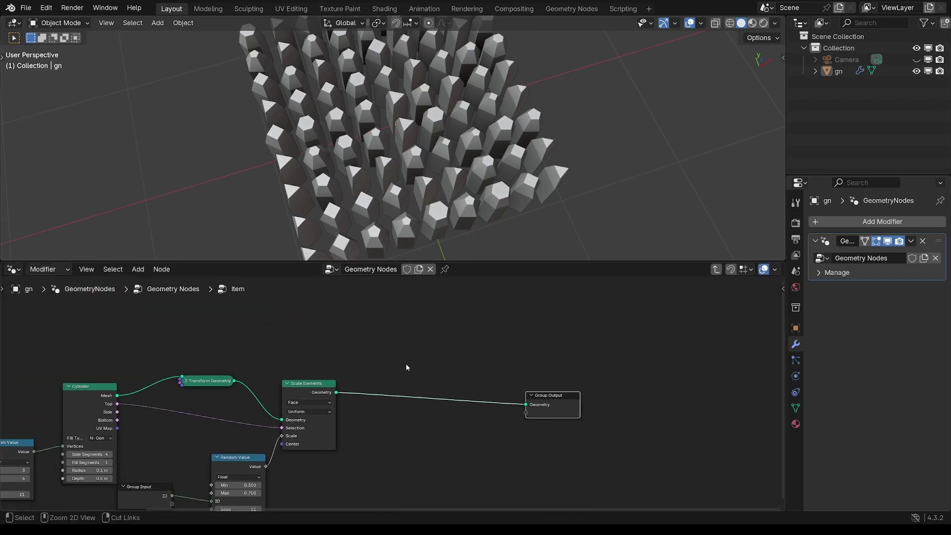
Insert an Extrude Mesh node between Scale Elements and Group Output
key("shift+a")
mouse_move(413, 339)
type("extru")
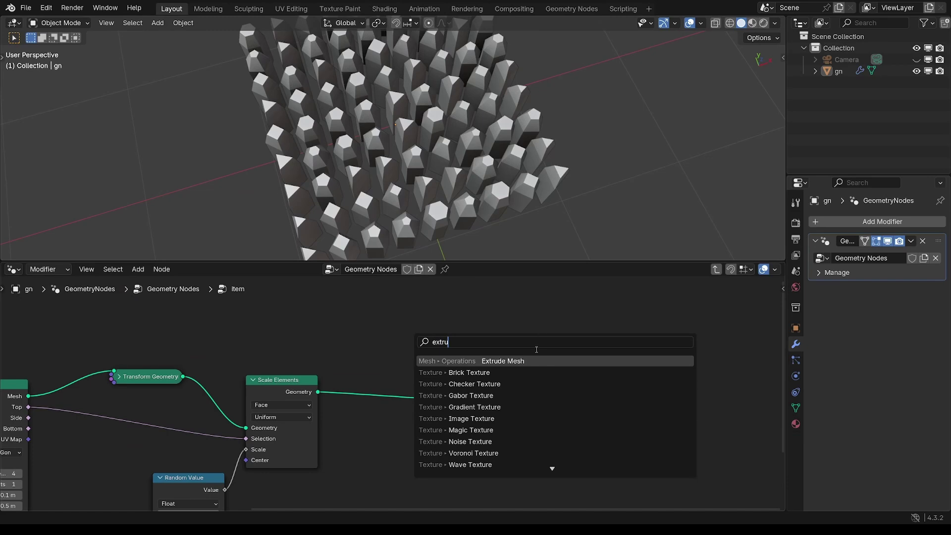
key("Return")
left_click(438, 379)
middle_click_drag(524, 161, 488, 198, "ctrl")
middle_click_drag(339, 408, 412, 370)
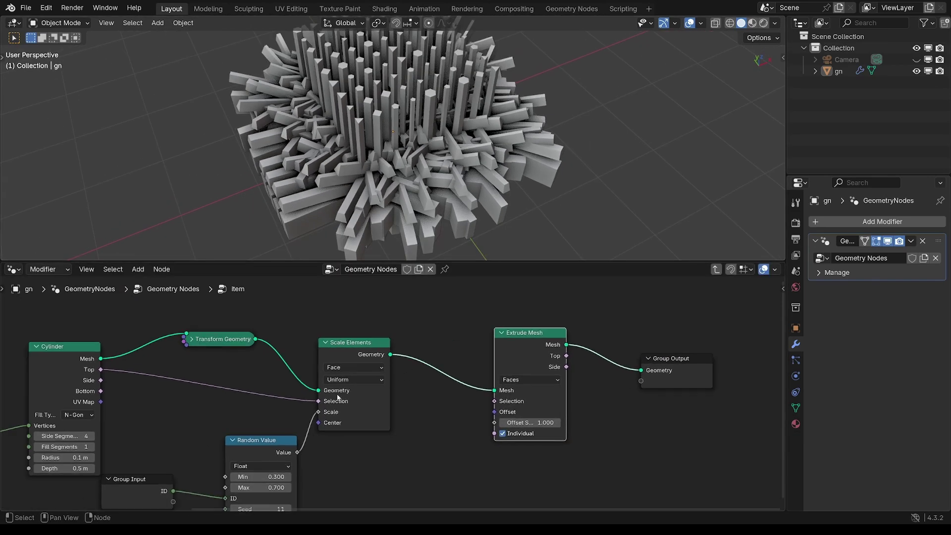
Connect Cylinder's Top output to the Selection of Extrude Mesh and raise Scale Elements clear of the link
left_click(95, 373)
left_click_drag(453, 403, 494, 401)
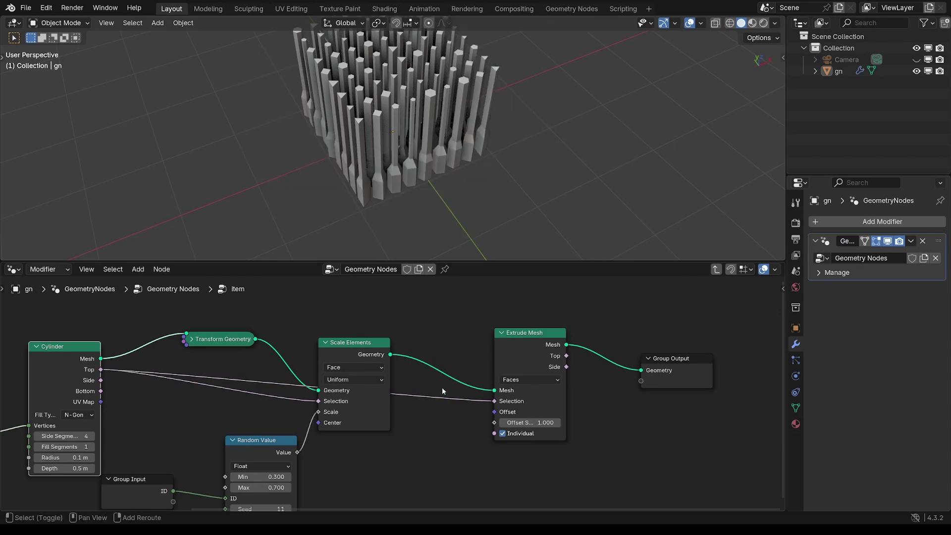
scroll(396, 401, "down", 3)
left_click_drag(367, 368, 371, 336)
Set the Offset Scale of Extrude Mesh to 0.65 and move Group Output farther away
middle_click_drag(500, 411, 434, 424, "ctrl")
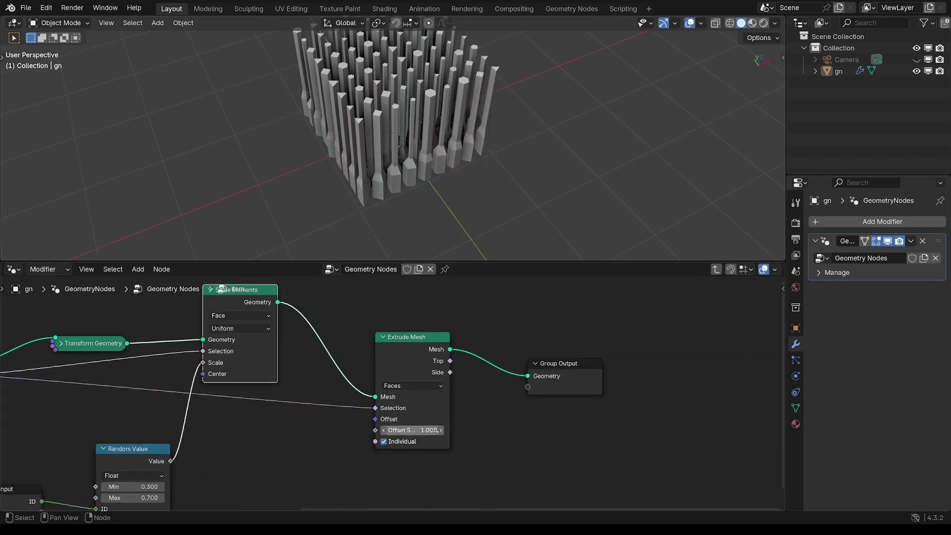
left_click_drag(434, 431, 419, 432)
left_click_drag(548, 363, 585, 348)
Duplicate the Float Random Value with its Group Input below Extrude Mesh and connect the copy to Offset Scale
middle_click_drag(550, 358, 541, 376, "ctrl")
middle_click_drag(541, 377, 553, 360, "shift")
key("shift+d")
left_click(446, 467)
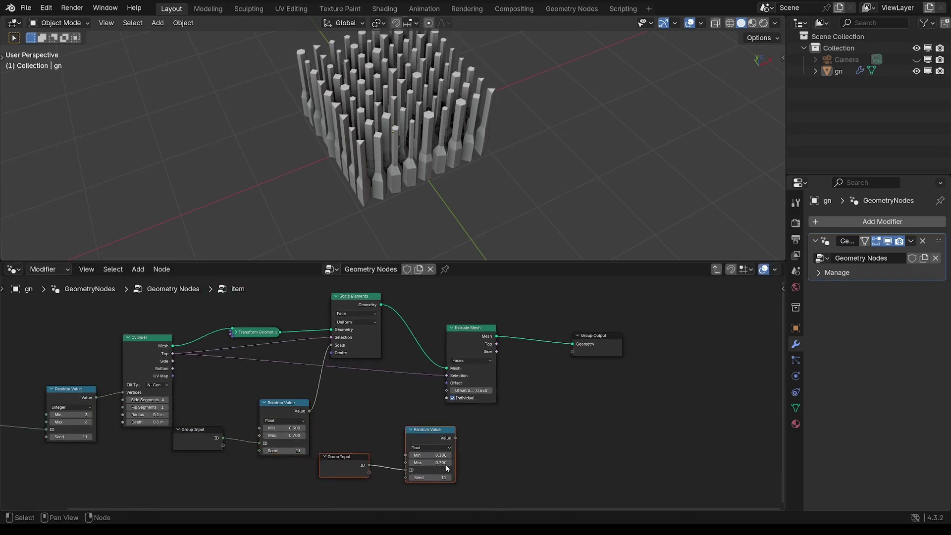
middle_click_drag(447, 467, 452, 419, "ctrl")
middle_click_drag(452, 419, 448, 424, "ctrl")
middle_click_drag(448, 424, 429, 424, "shift")
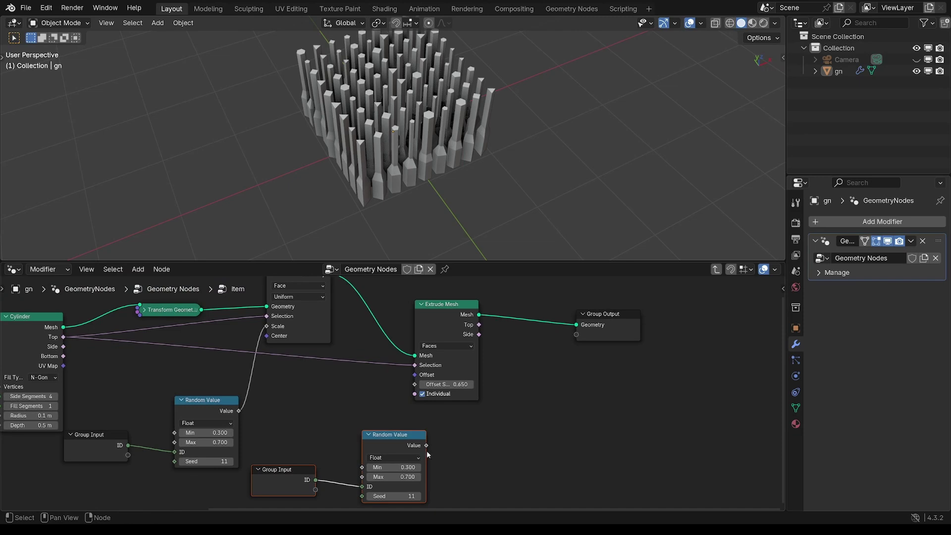
left_click_drag(426, 445, 415, 385)
Set the Random Value driving the Extrude Mesh Offset Scale to Min 0.1 and Max 0.3
scroll(421, 431, "up", 2)
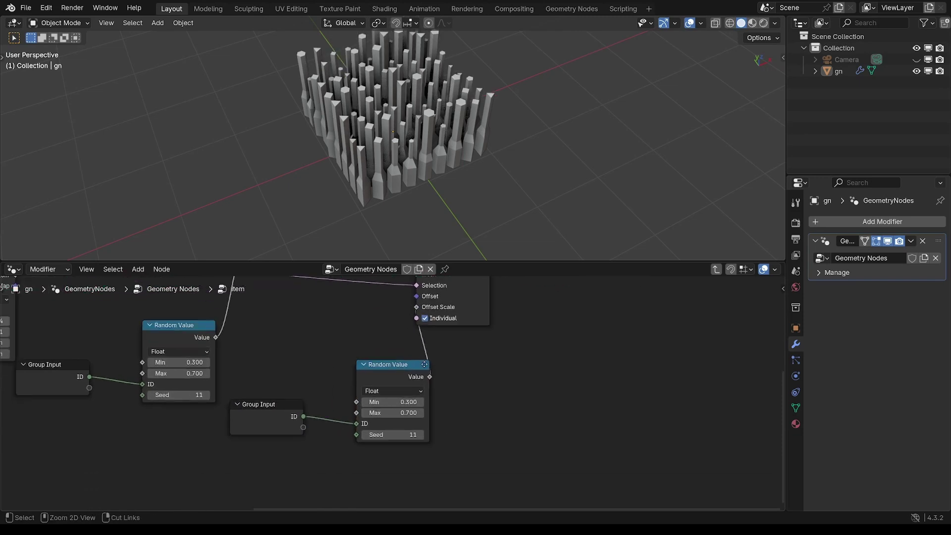
scroll(391, 392, "up", 2)
left_click(397, 404)
type("0.1")
key("Return")
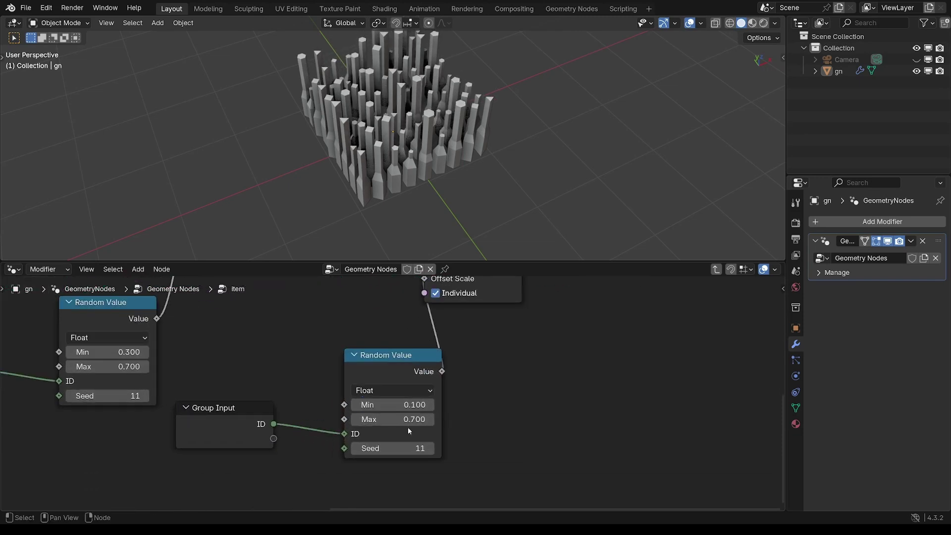
left_click(409, 425)
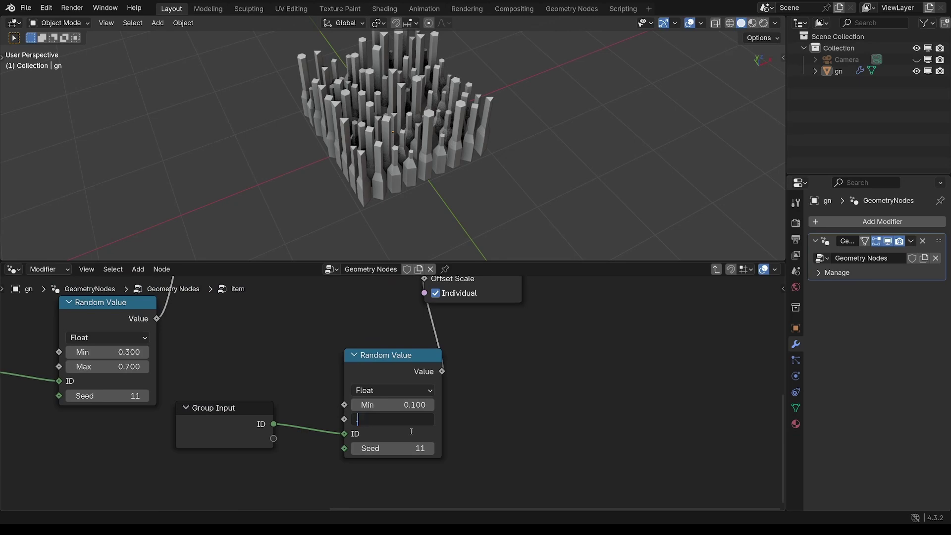
type(".3")
key("Return")
Change the Seed of the Random Value driving Offset Scale to 14
scroll(444, 137, "up", 2)
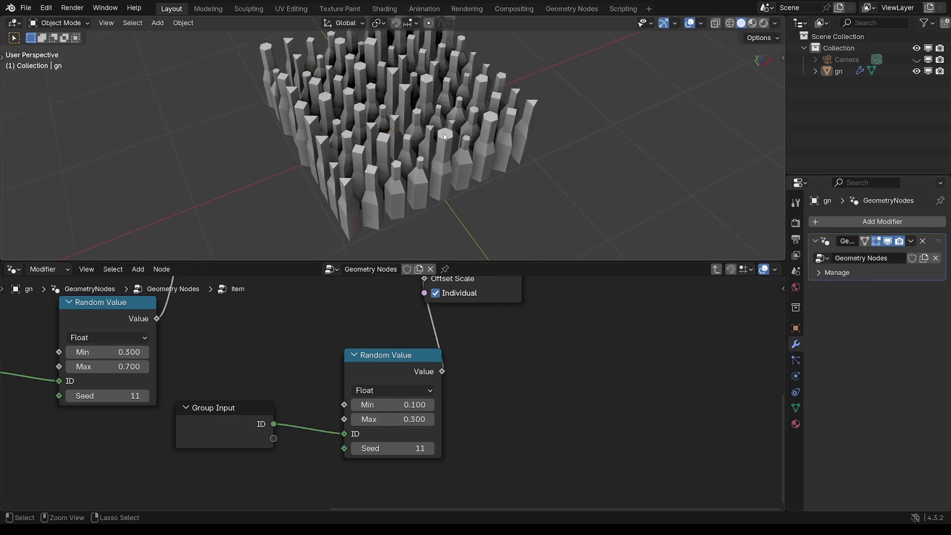
middle_click_drag(436, 143, 420, 128)
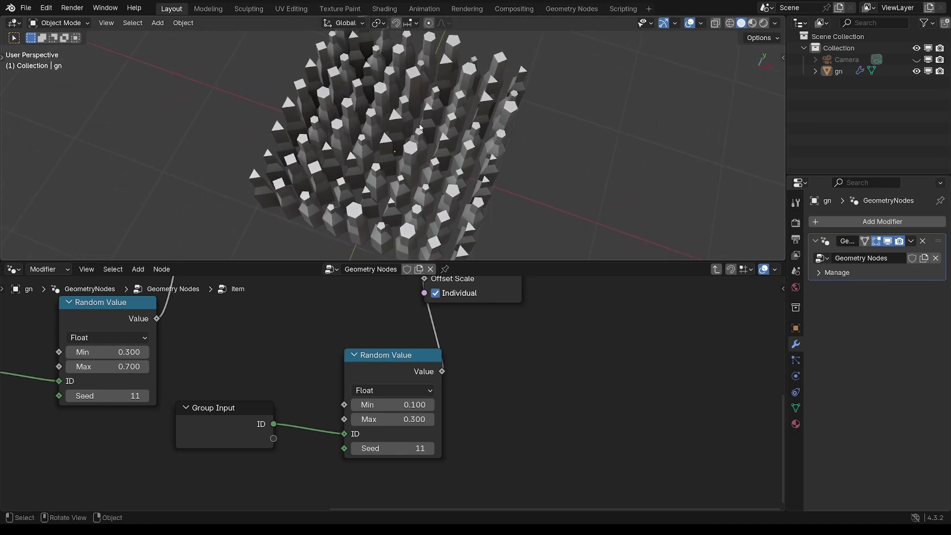
left_click(429, 450)
left_click(430, 450)
left_click(430, 450)
Examine the bottle shapes from above and from the side to judge the variation in neck length and taper
middle_click_drag(466, 188, 339, 236)
scroll(374, 150, "up", 2)
scroll(388, 198, "down", 3)
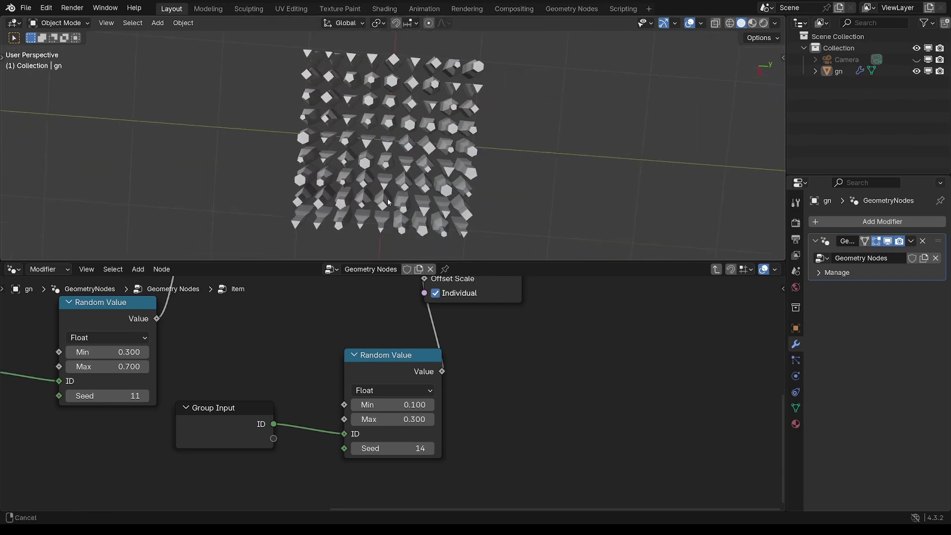
middle_click_drag(387, 198, 497, 74)
scroll(397, 115, "up", 6)
scroll(337, 213, "down", 3)
middle_click_drag(337, 212, 385, 190)
middle_click_drag(463, 115, 393, 198)
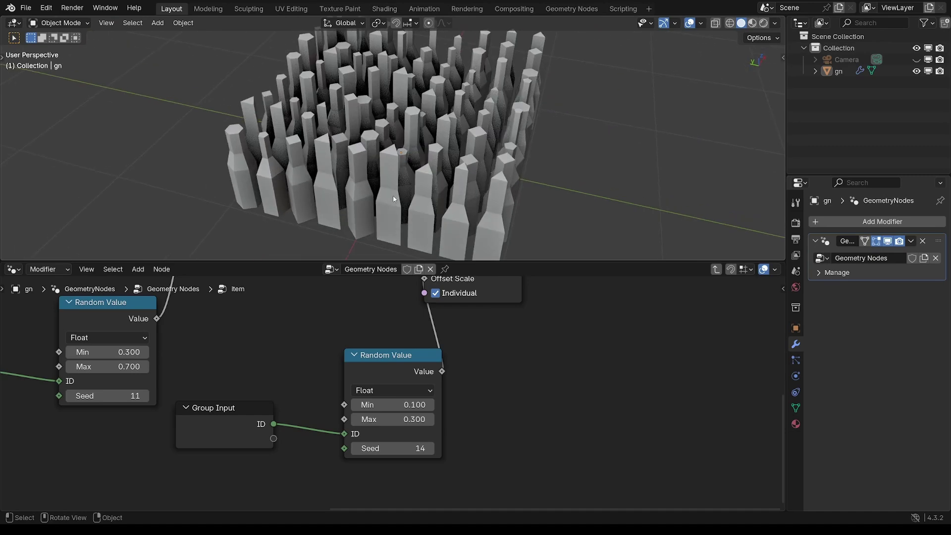
middle_click_drag(411, 117, 438, 153)
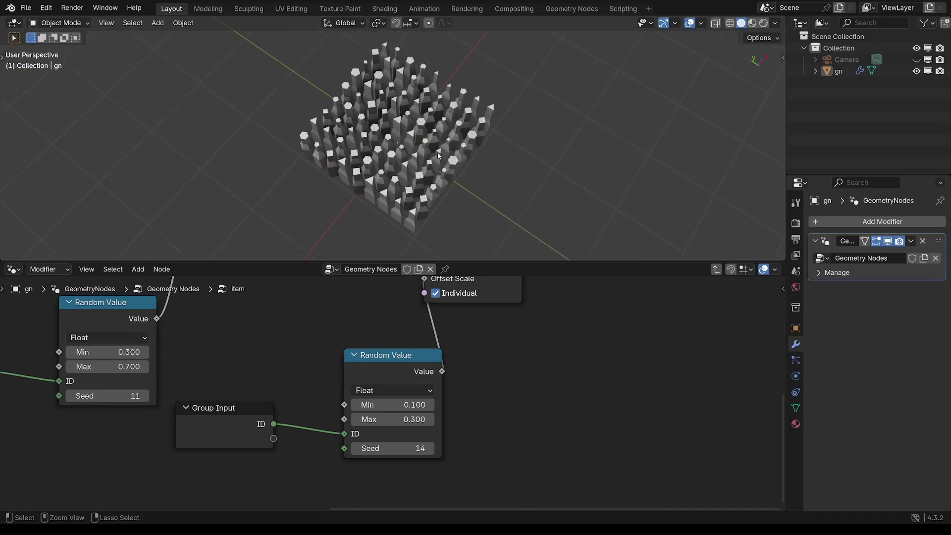
Shift Extrude Mesh and Group Output farther along the node chain and nudge the Offset Scale Random Value clear of them
scroll(452, 353, "down", 3)
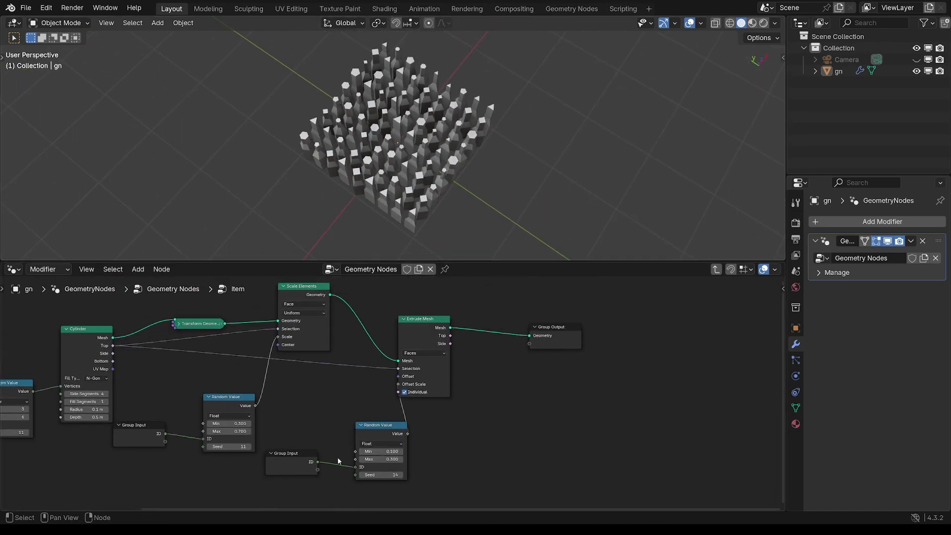
left_click_drag(424, 296, 612, 381)
left_click_drag(434, 323, 471, 322)
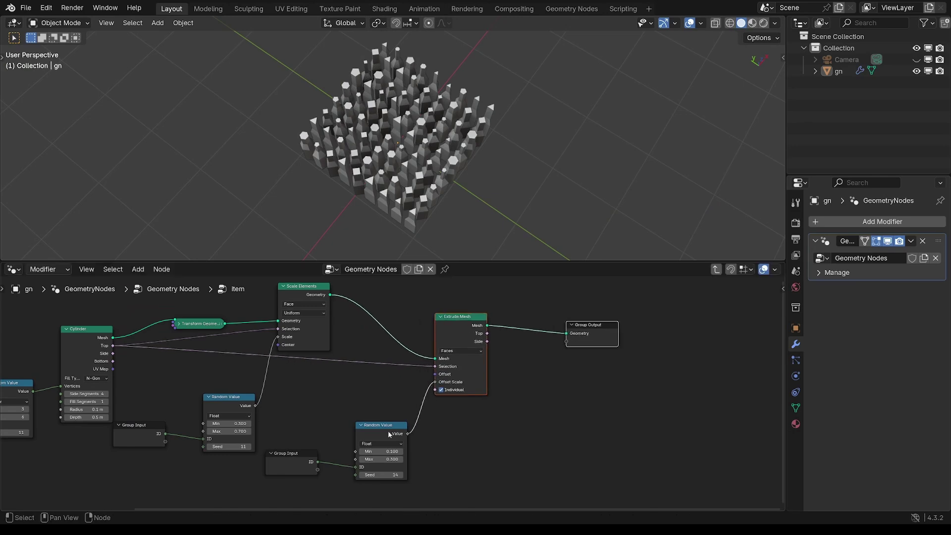
left_click_drag(387, 425, 385, 422)
scroll(460, 134, "up", 3)
middle_click_drag(460, 134, 418, 174)
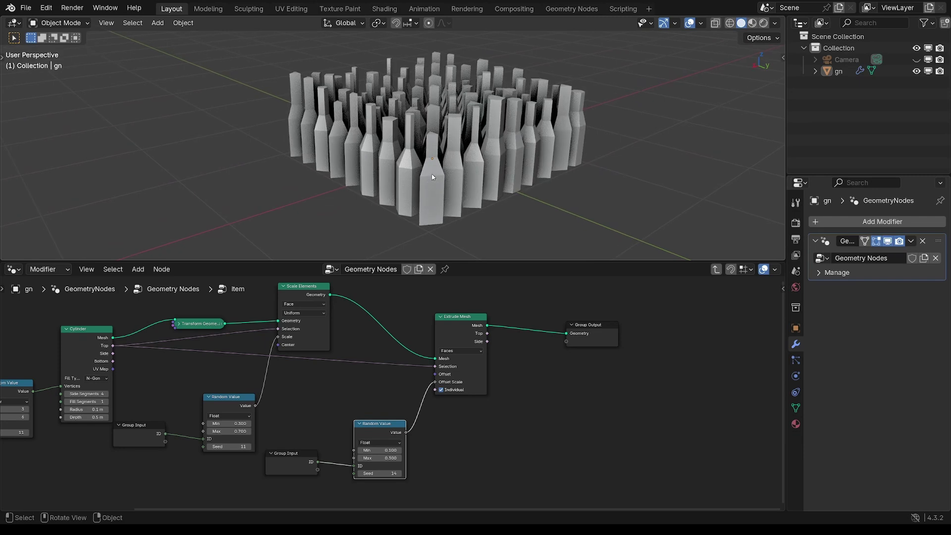
Tidy the Item group by nudging Cylinder, raising Transform Geometry slightly and moving Group Output farther from Extrude Mesh
middle_click_drag(231, 322, 360, 361)
left_click_drag(215, 372, 221, 368)
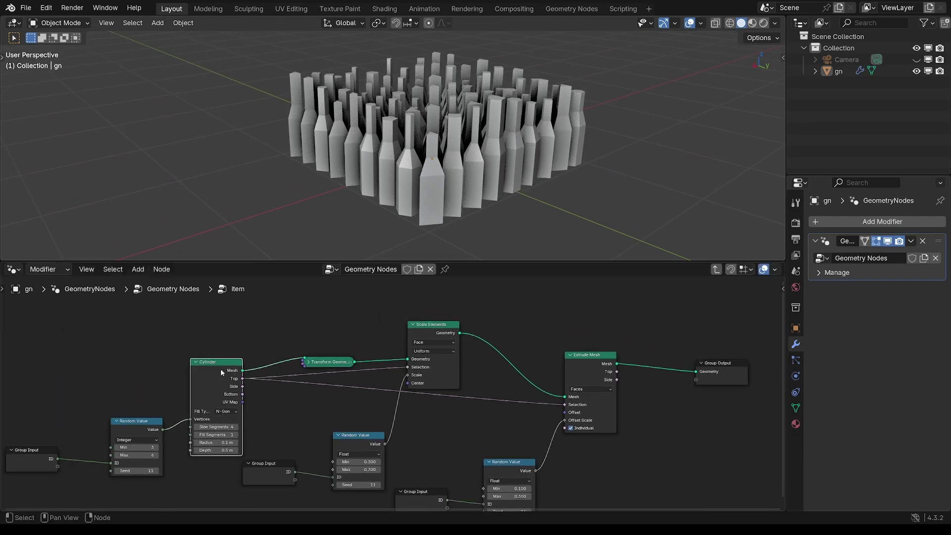
left_click_drag(328, 365, 329, 354)
scroll(446, 403, "down", 7)
middle_click_drag(471, 409, 347, 399)
scroll(456, 351, "up", 1)
left_click_drag(456, 362, 471, 361)
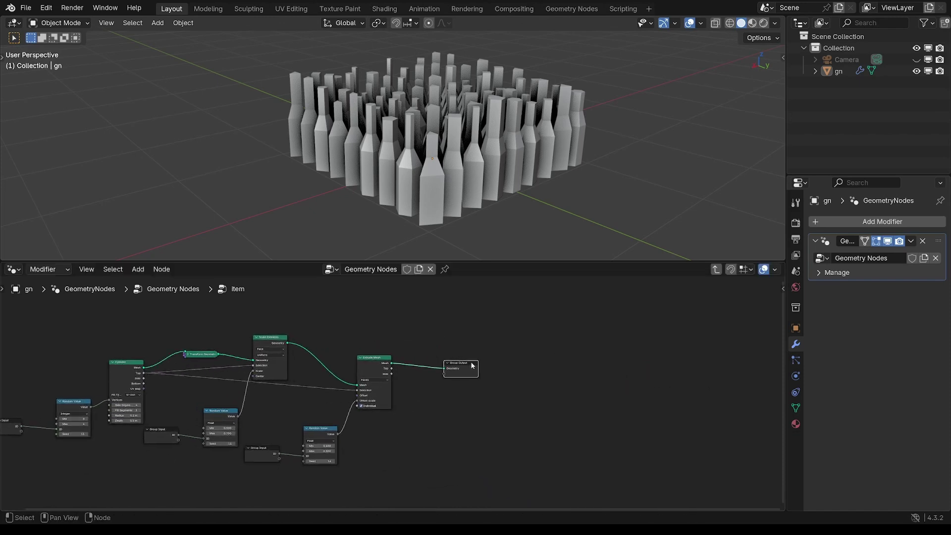
middle_click_drag(535, 175, 470, 156)
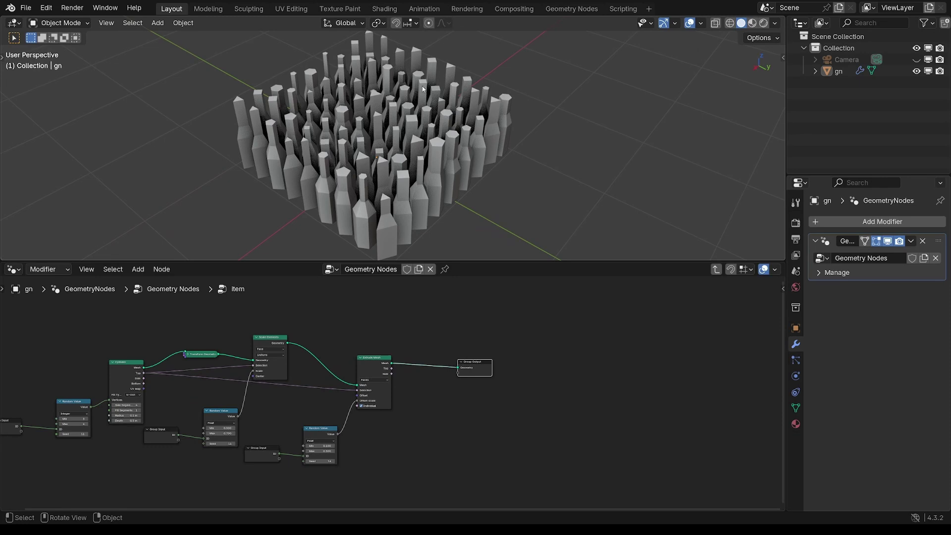
middle_click_drag(599, 348, 570, 346)
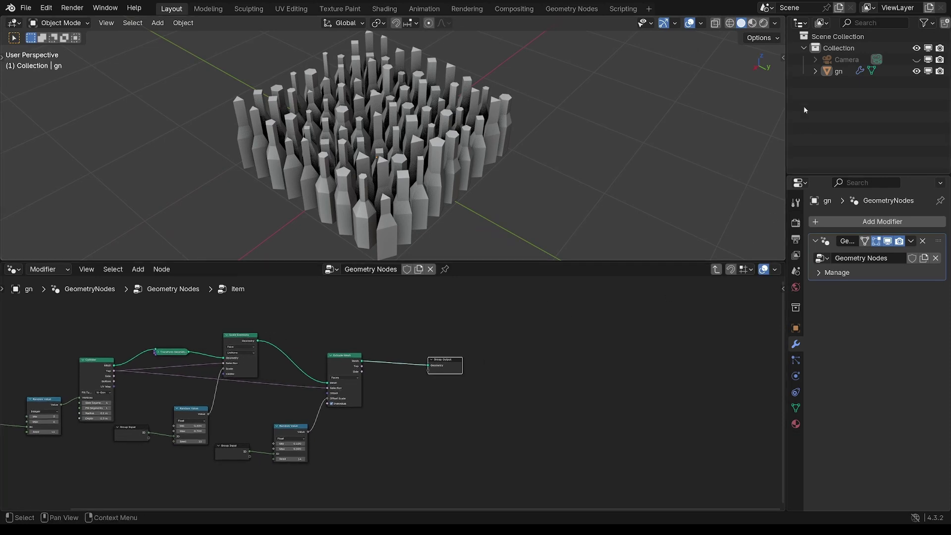
Select the gn object and add three empty material slots to it
left_click(834, 72)
left_click_drag(785, 126, 767, 130)
left_click(775, 425)
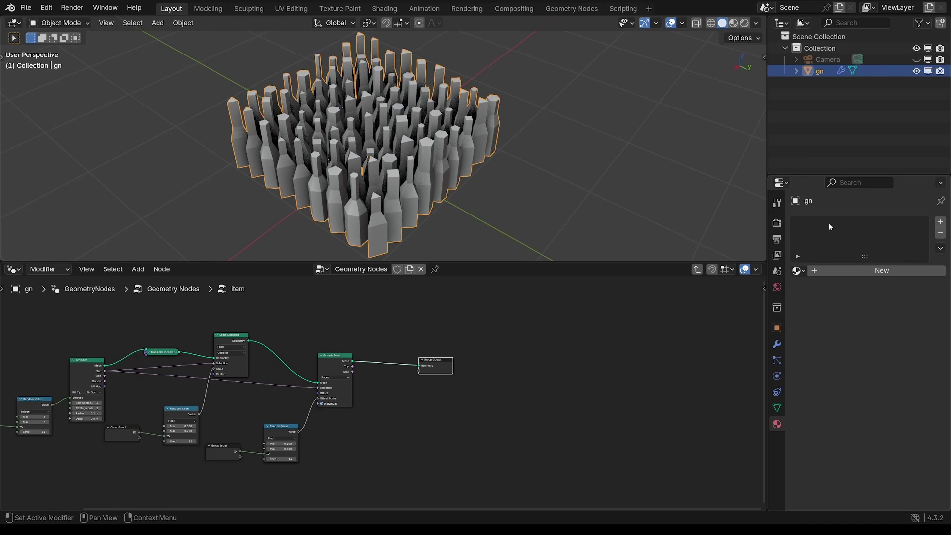
left_click(940, 224)
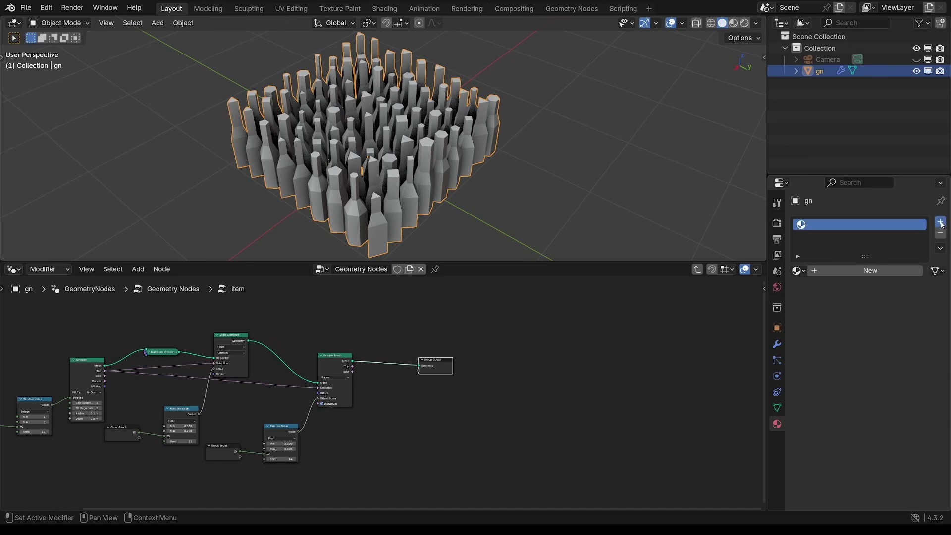
left_click(940, 223)
left_click(940, 223)
Create a material named paint in the first slot and give it a bright blue base color
left_click(844, 226)
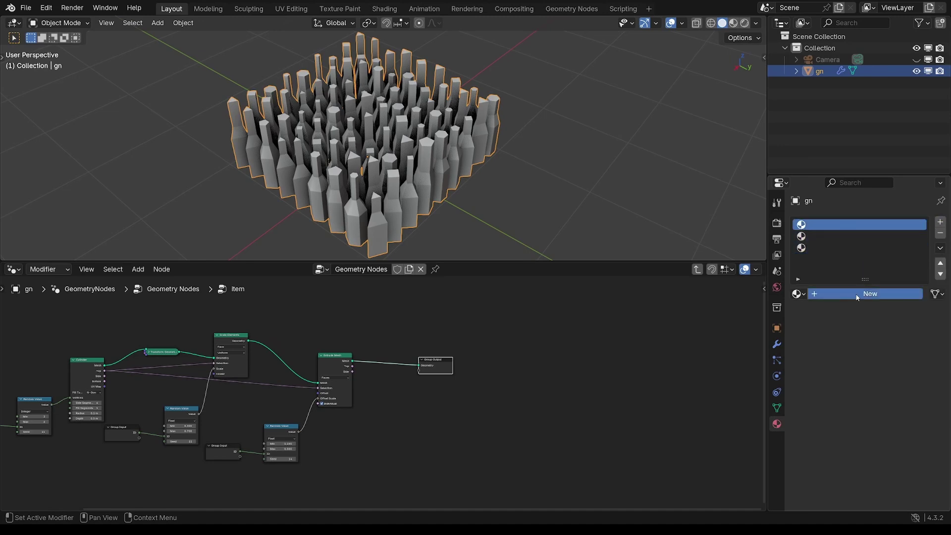
double_click(839, 227)
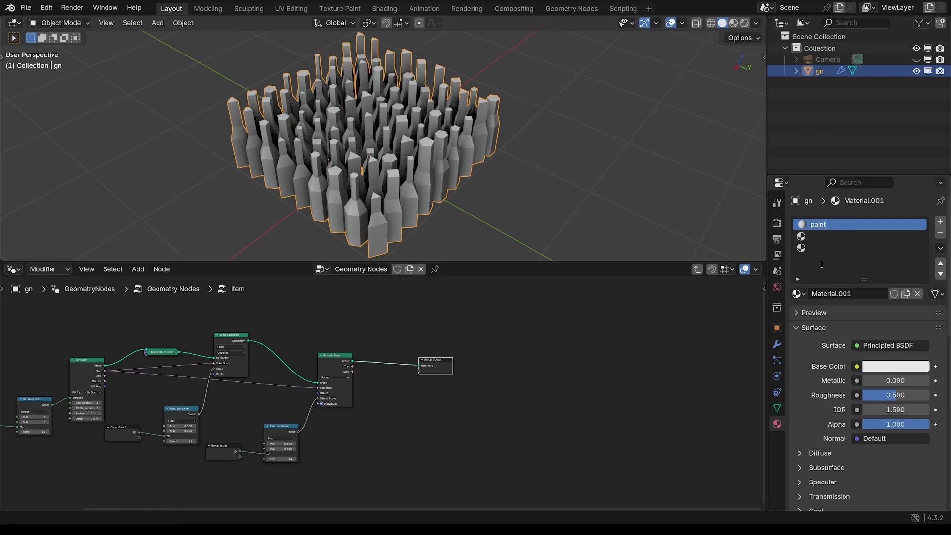
left_click(876, 366)
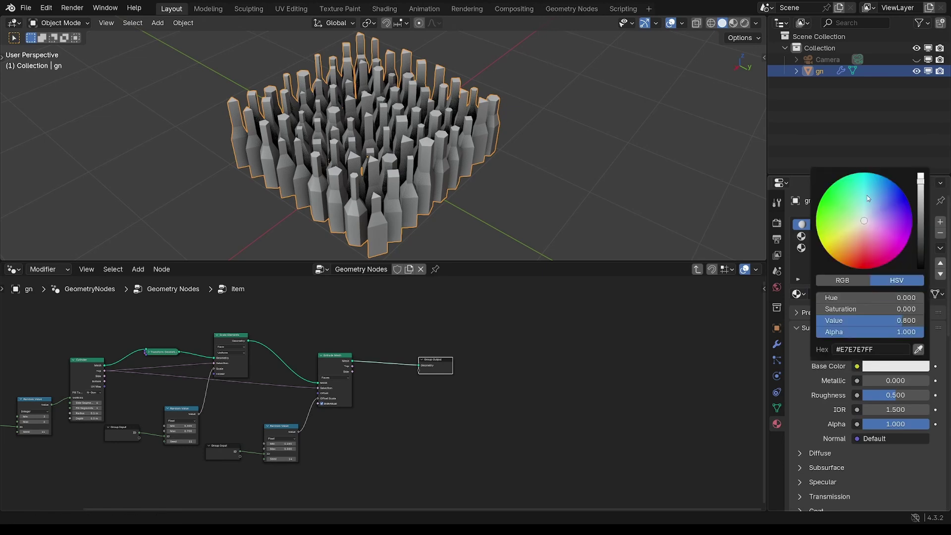
left_click_drag(867, 198, 880, 176)
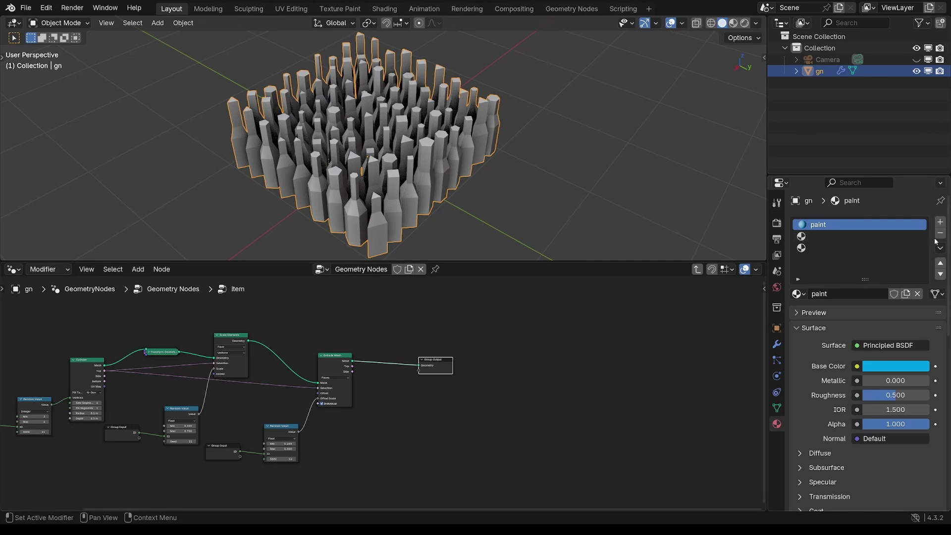
Create a material named glass in the second slot using the Glass BSDF surface shader
left_click(812, 236)
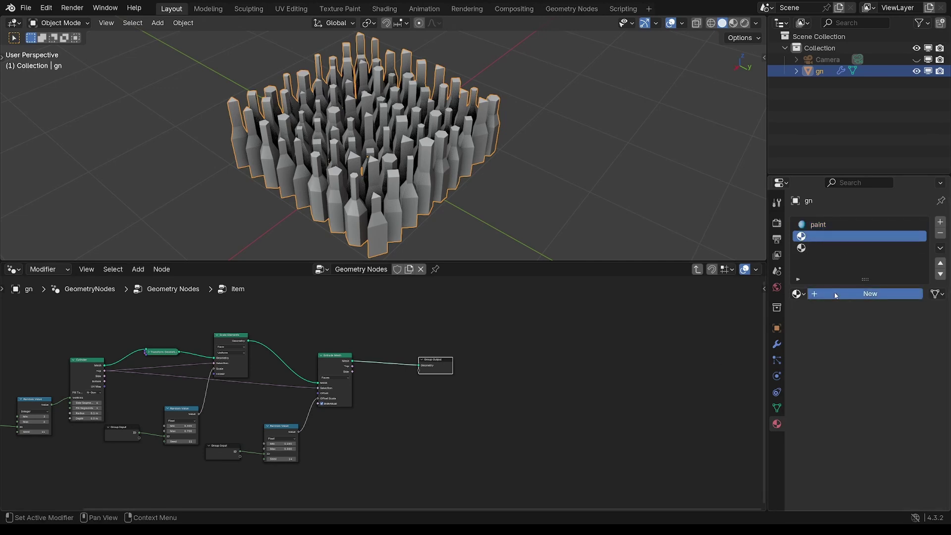
left_click(833, 293)
left_click(874, 345)
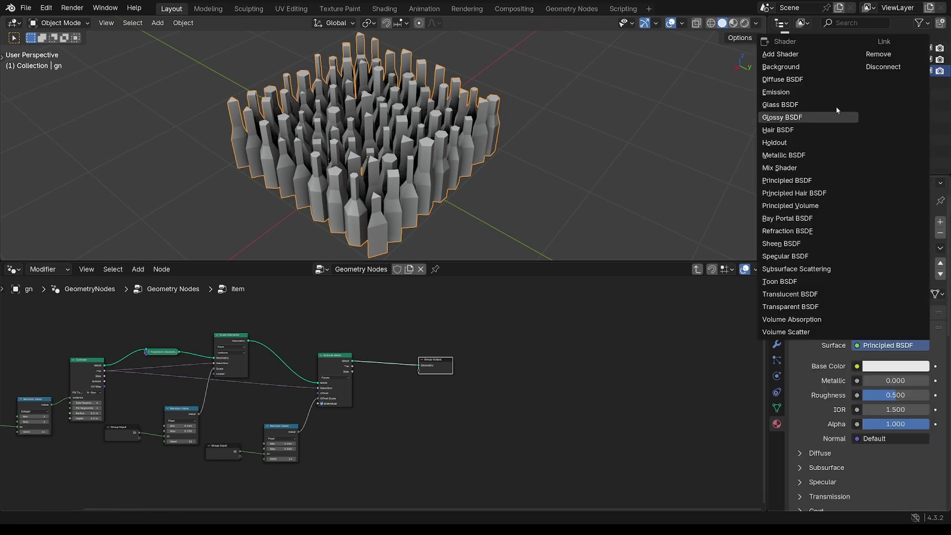
left_click(798, 105)
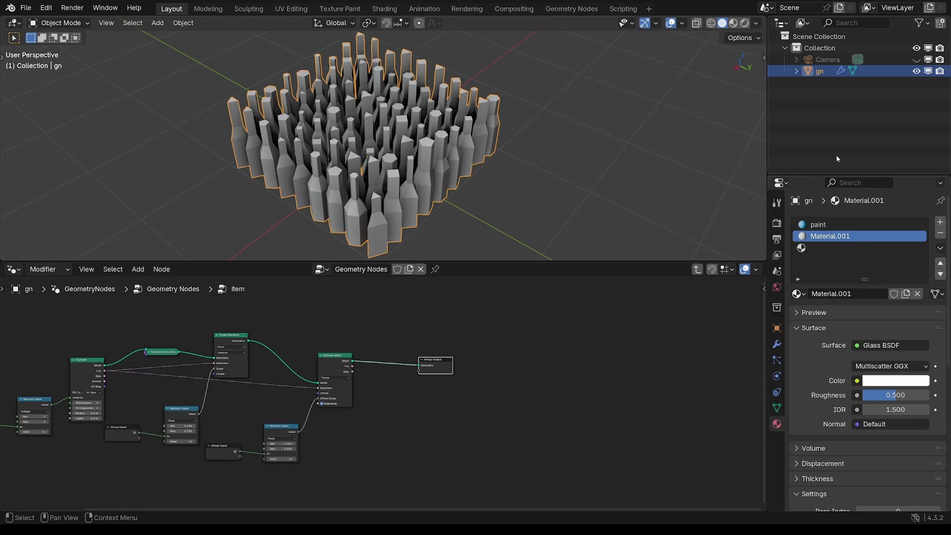
double_click(830, 237)
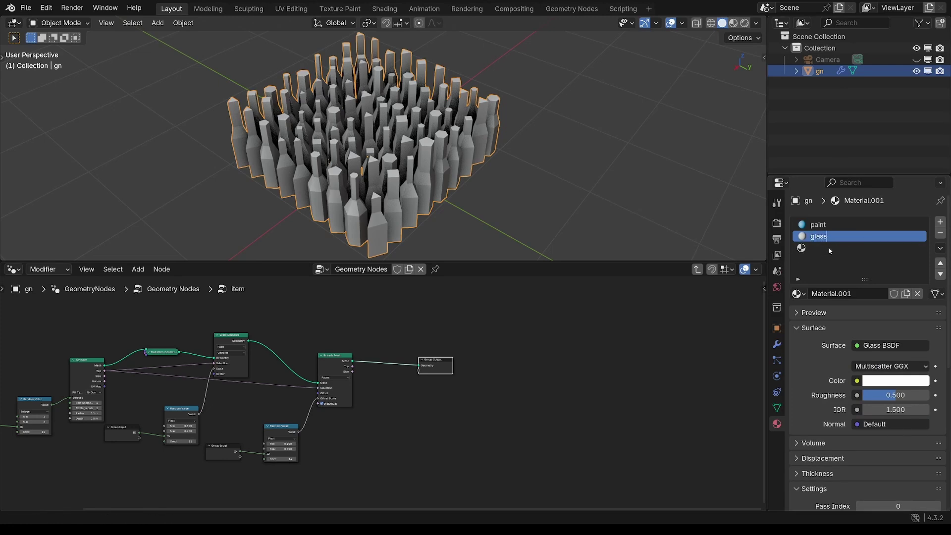
Create a material named chrome in the third slot and set its Metallic value to 1
left_click(826, 251)
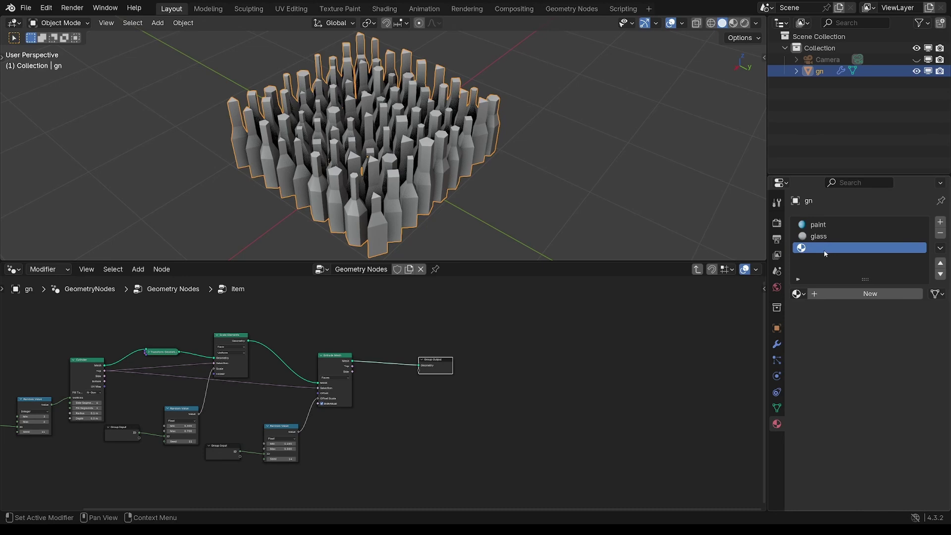
left_click(845, 295)
double_click(822, 249)
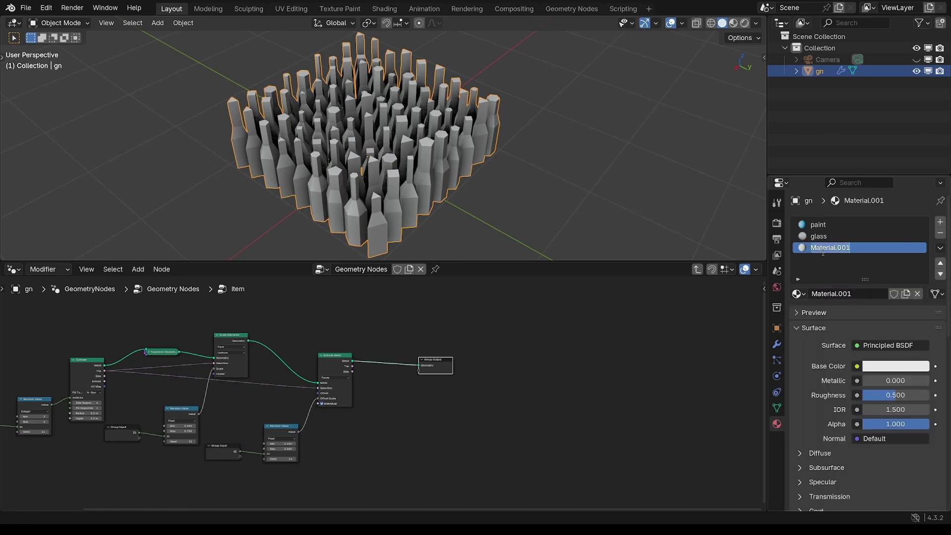
type("chrome")
key("Return")
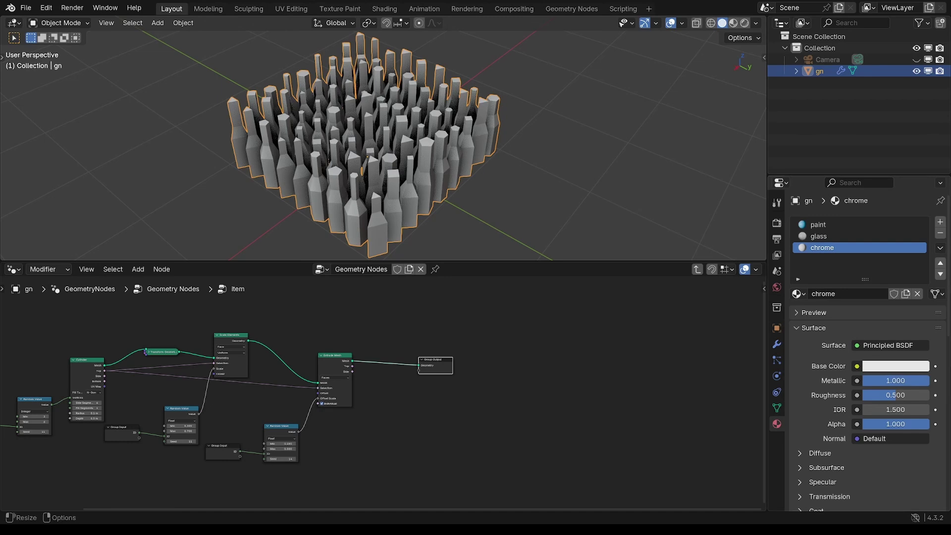
Set the Roughness of the chrome material to 0.2
left_click(823, 237)
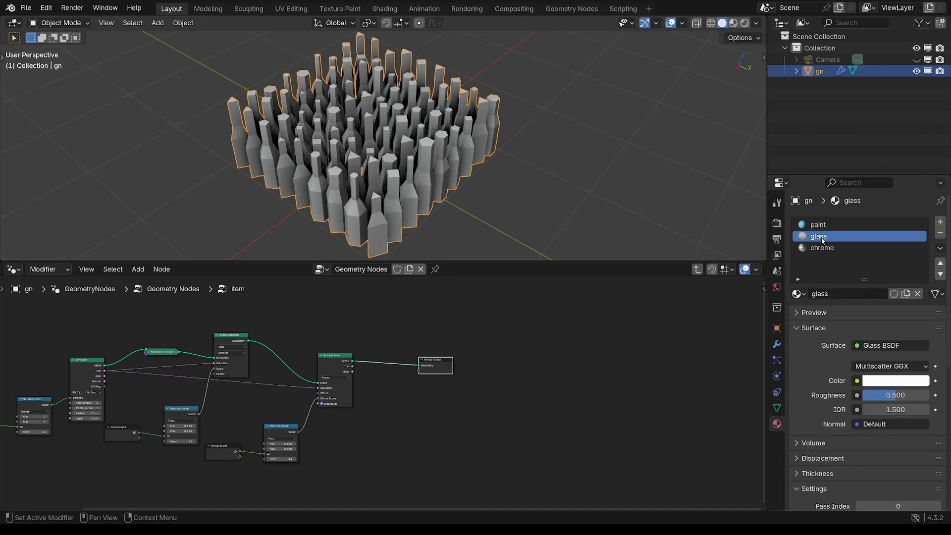
left_click(824, 251)
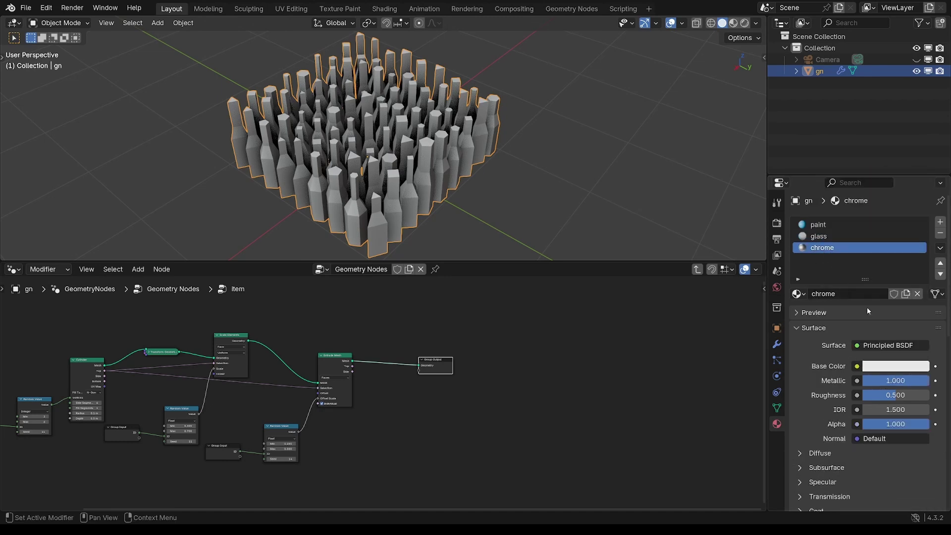
left_click(887, 395)
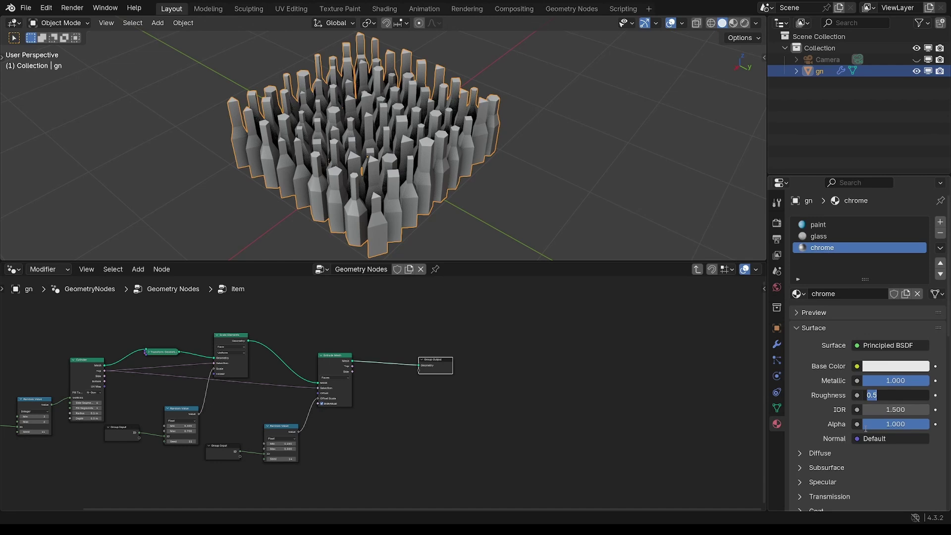
key("Return")
Switch the 3D viewport to rendered shading to preview the bottles
middle_click_drag(570, 247, 488, 238)
middle_click_drag(468, 334, 601, 320)
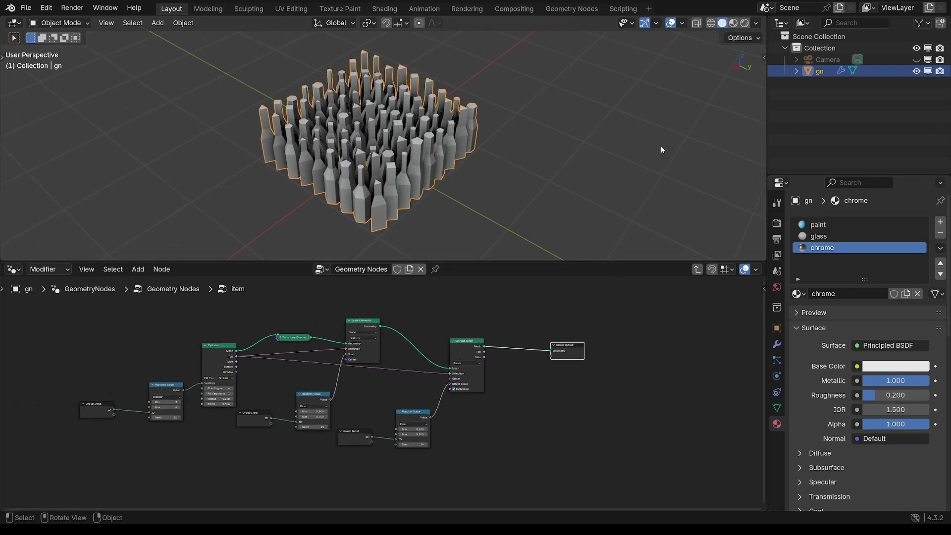
left_click(745, 23)
scroll(554, 189, "up", 1)
mouse_move(488, 188)
middle_mouse_down()
mouse_move(494, 161)
mouse_move(499, 188)
middle_mouse_up()
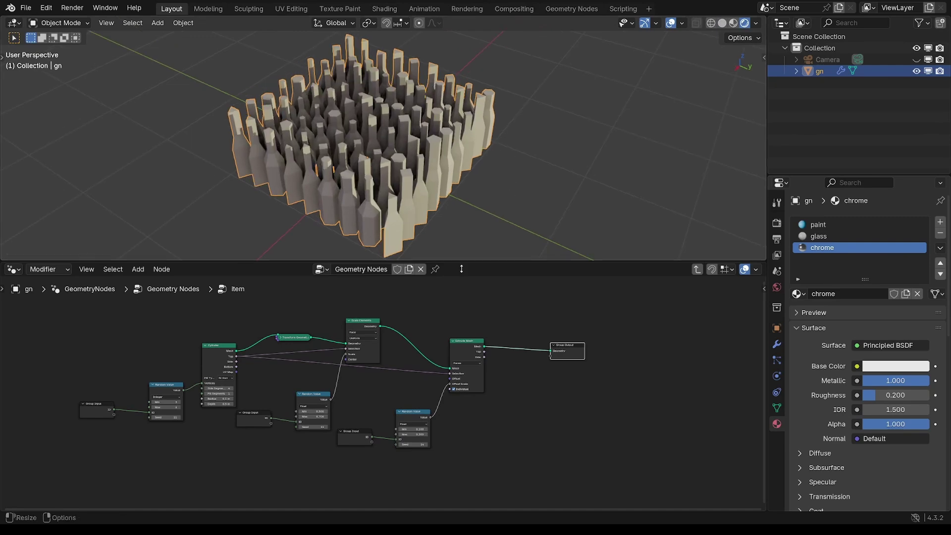
Move Scale Elements away from Transform Geometry to widen the gap between the two nodes
middle_click_drag(401, 323, 461, 350)
scroll(450, 335, "up", 3)
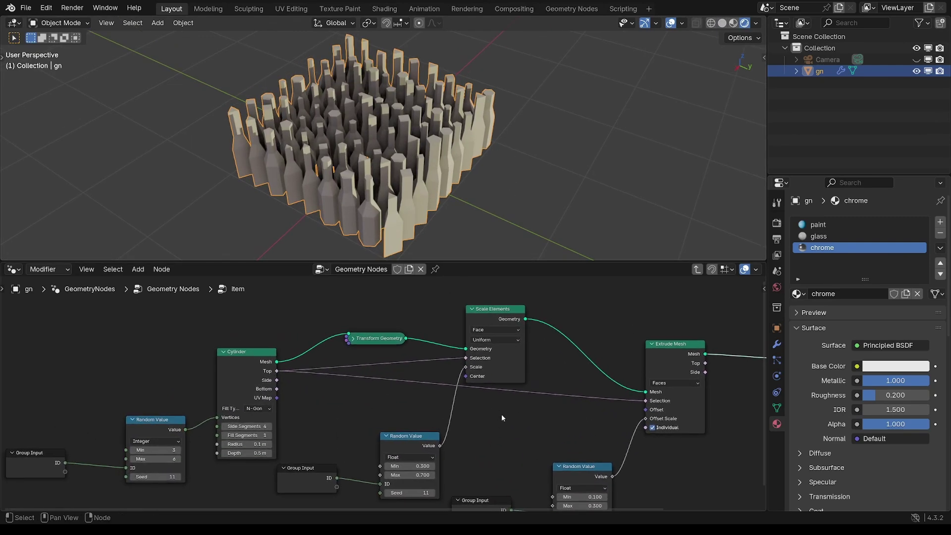
left_click_drag(494, 312, 538, 315)
scroll(483, 389, "down", 4)
middle_click_drag(482, 388, 459, 371)
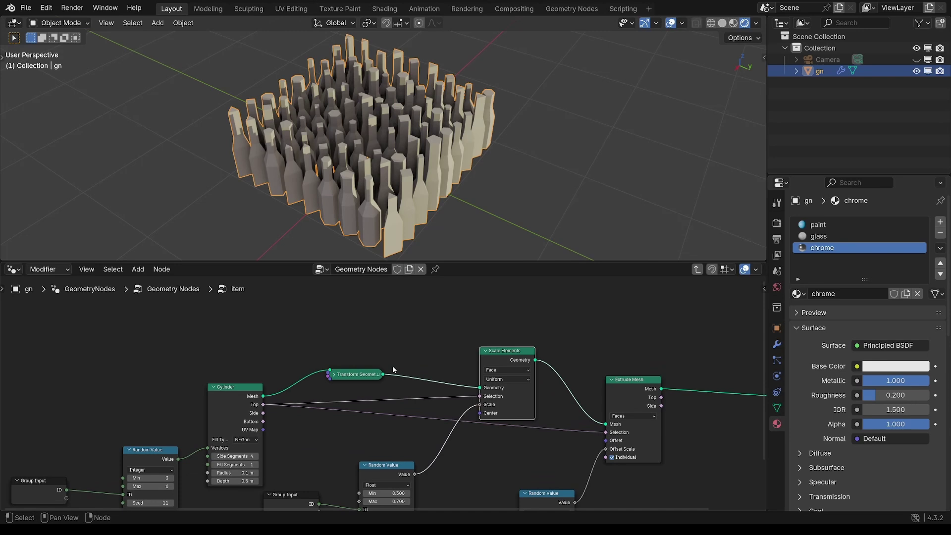
Insert a Set Material node into the link between Transform Geometry and Scale Elements
left_click(353, 376)
left_click(228, 388)
scroll(367, 347, "down", 1)
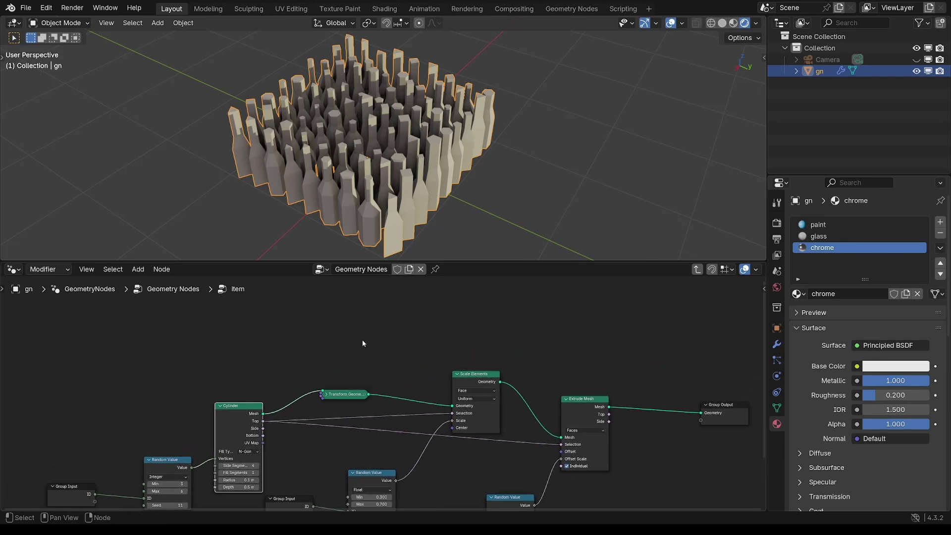
key("shift+a")
mouse_move(361, 386)
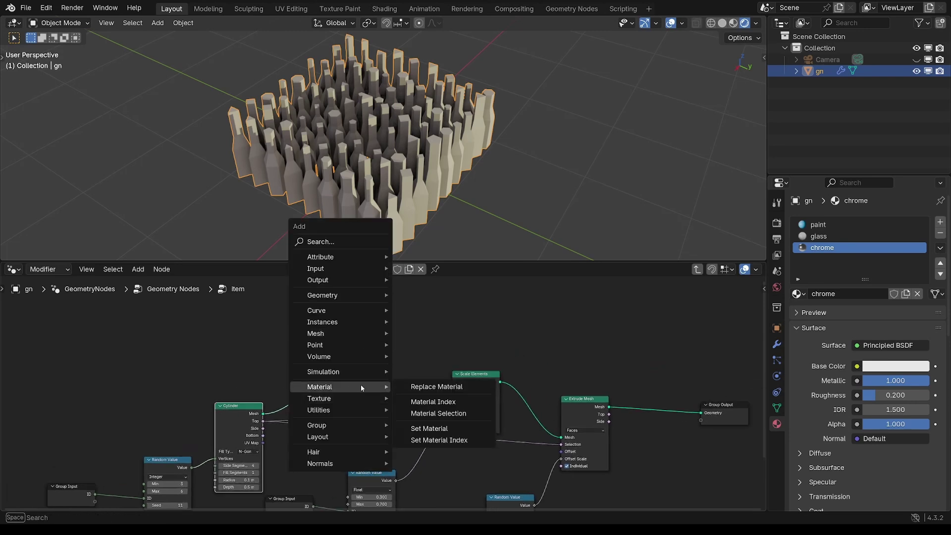
left_click(428, 428)
left_click(416, 371)
scroll(419, 303, "up", 2)
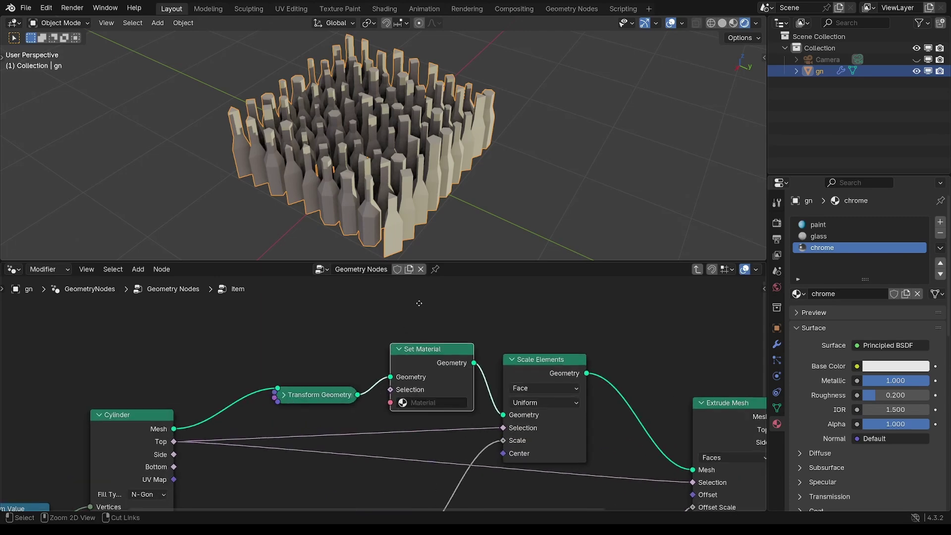
Nudge the Transform Geometry and Cylinder nodes to tidy the spacing ahead of Set Material
middle_click_drag(419, 303, 418, 306, "ctrl")
left_click_drag(318, 395, 314, 392)
left_click_drag(135, 414, 137, 414)
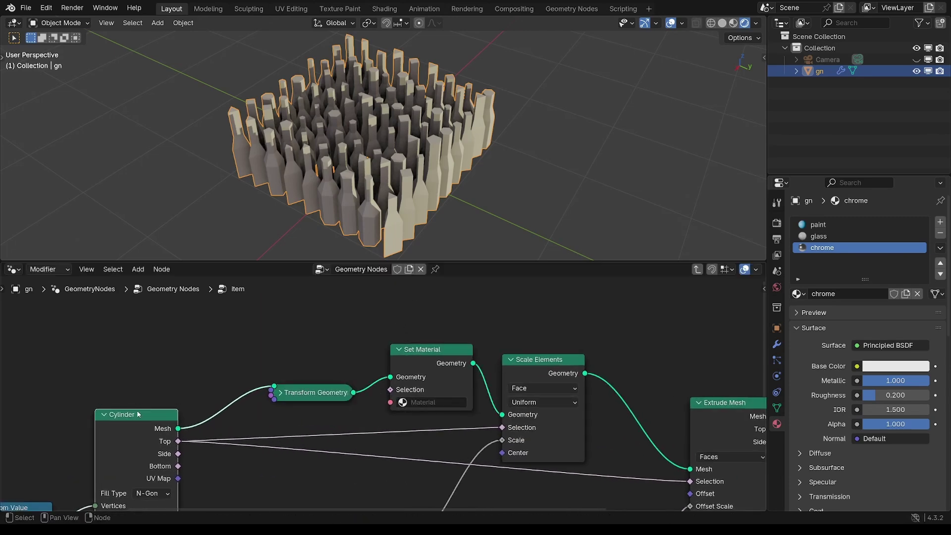
middle_click_drag(342, 414, 400, 429, "ctrl")
middle_click_drag(387, 345, 398, 392, "ctrl")
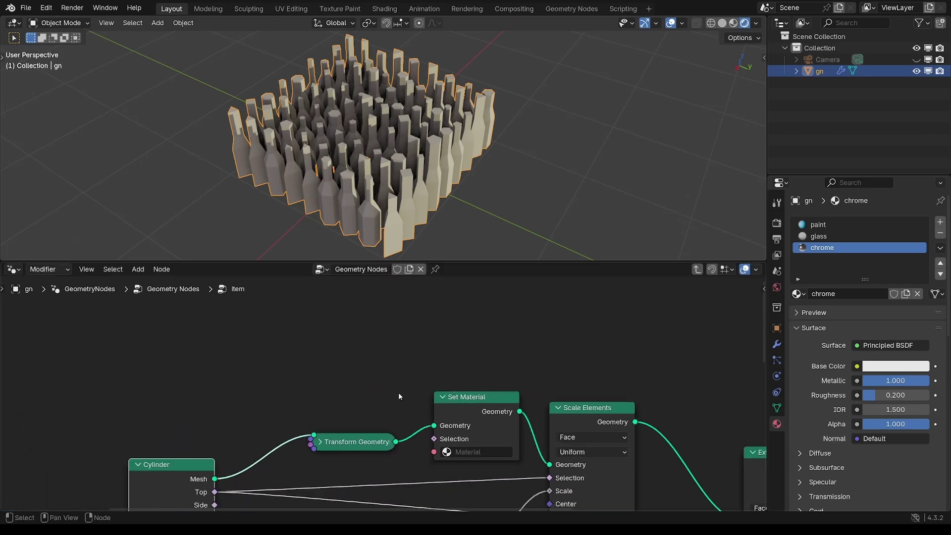
left_click(476, 452)
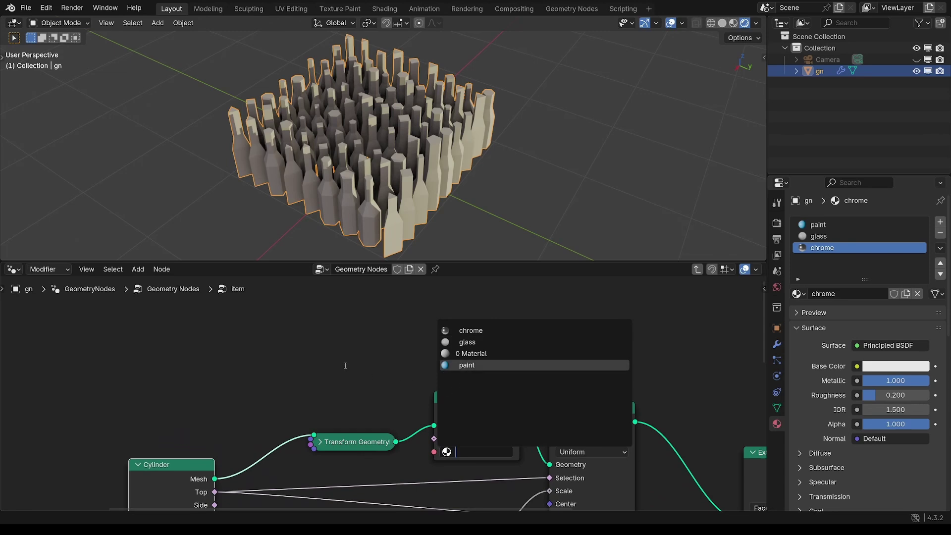
key("Escape")
Add an Index Switch node above the Cylinder and Transform Geometry nodes and set its data type to Material
key("shift+a")
type("sw")
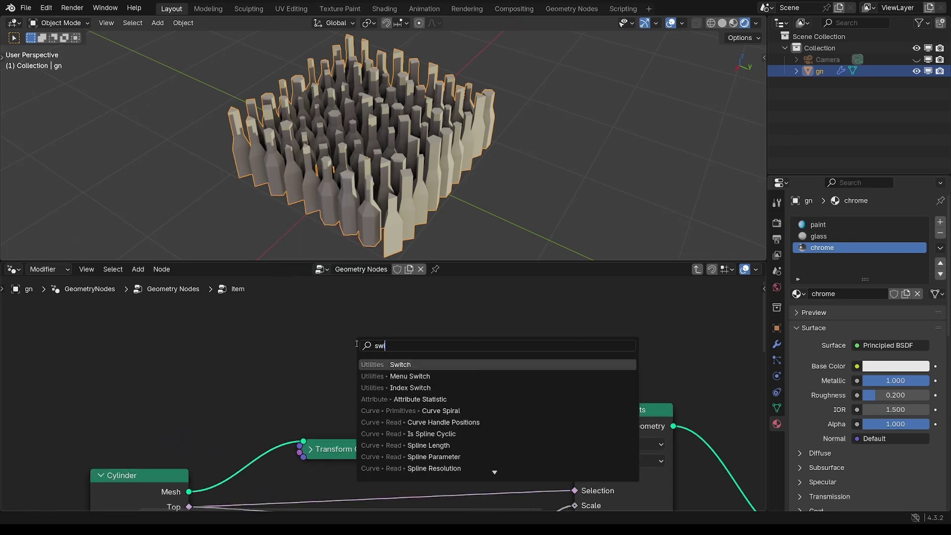
type("itc")
key("Down")
key("Down")
key("Return")
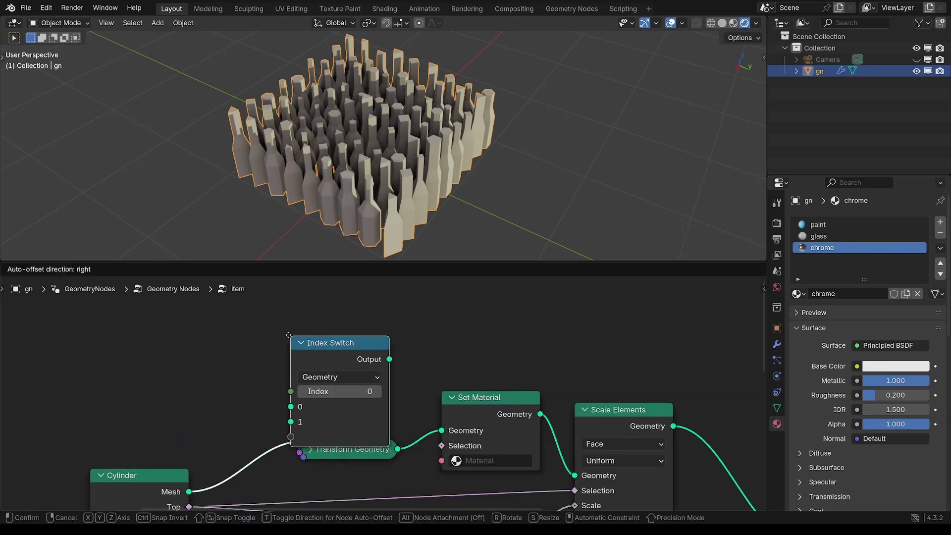
left_click(229, 320)
left_click(286, 357)
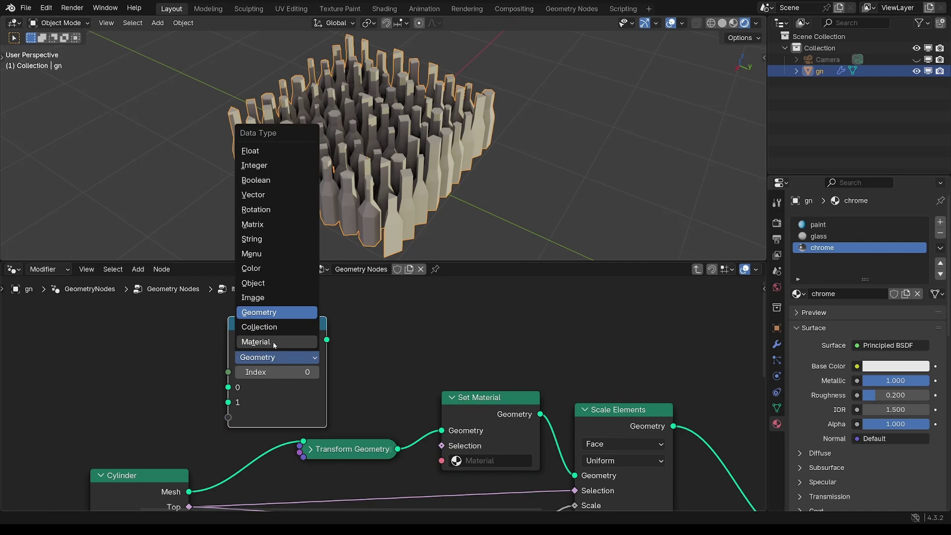
left_click(274, 342)
middle_click_drag(412, 354, 412, 376, "ctrl")
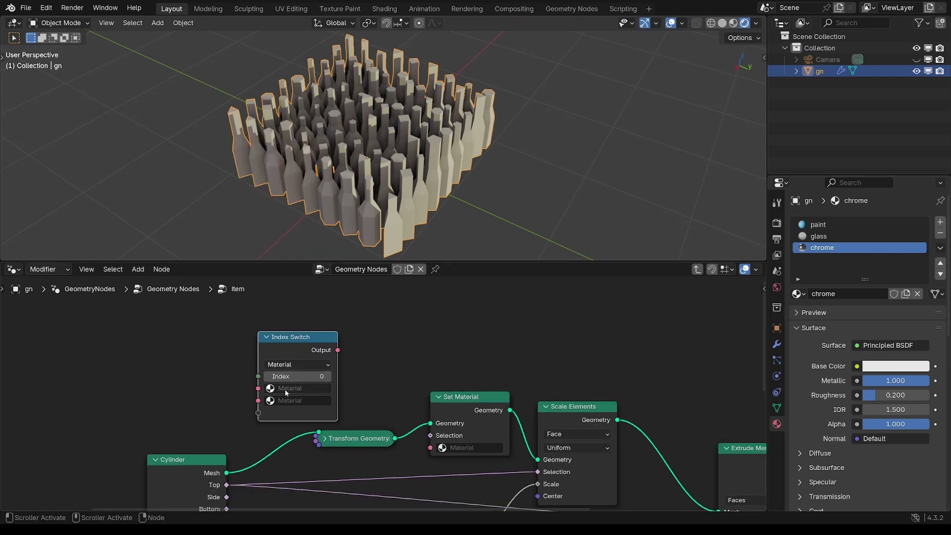
Add a third item to the Index Switch node
left_click(763, 289)
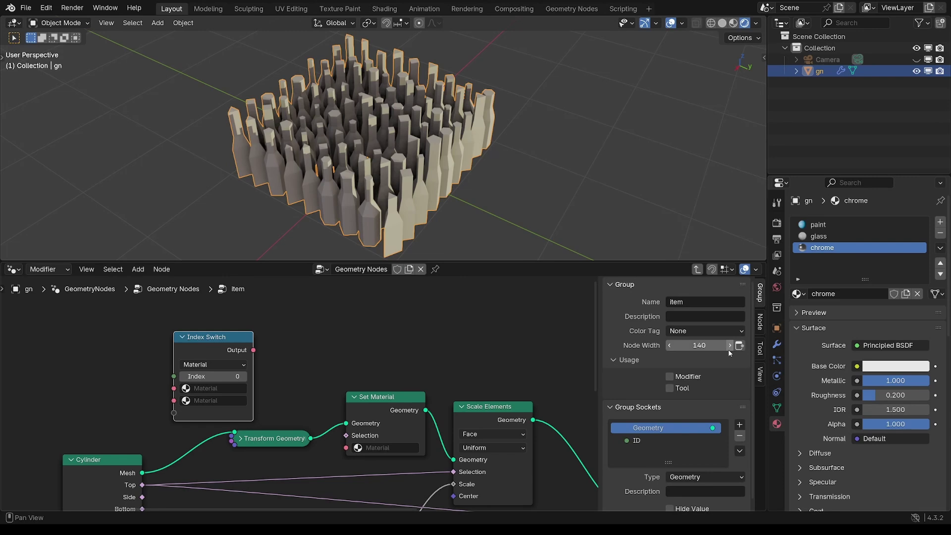
left_click(759, 323)
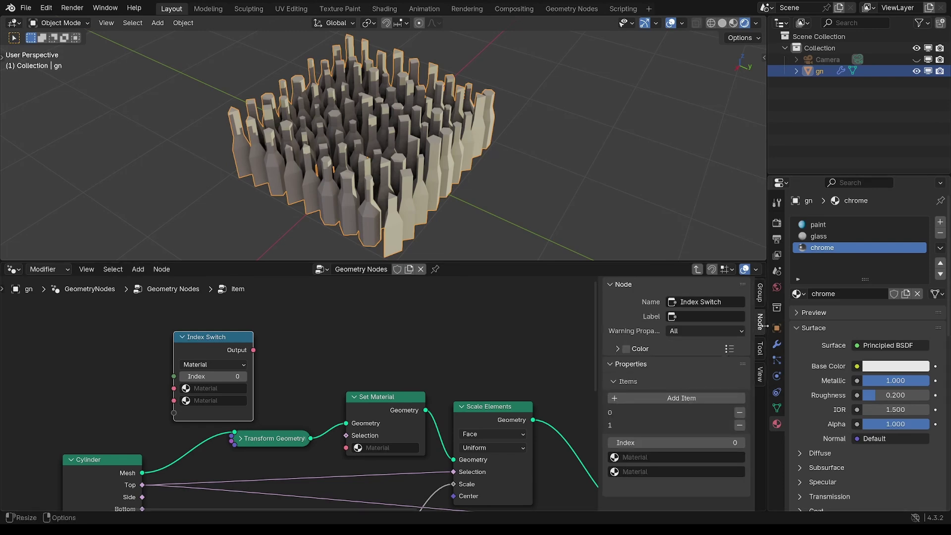
left_click(679, 398)
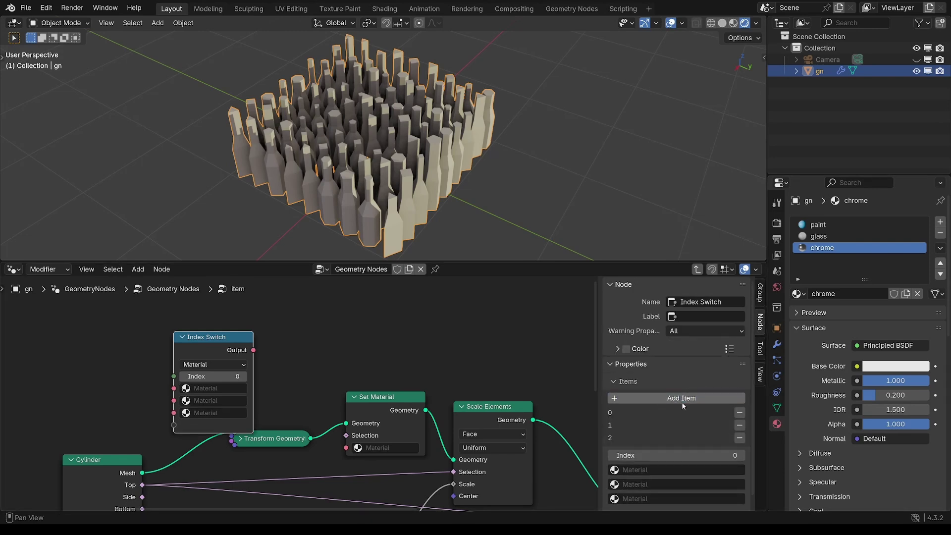
key("n")
Assign paint, chrome and glass, in that order, to the three material items of the Index Switch
scroll(379, 350, "up", 3)
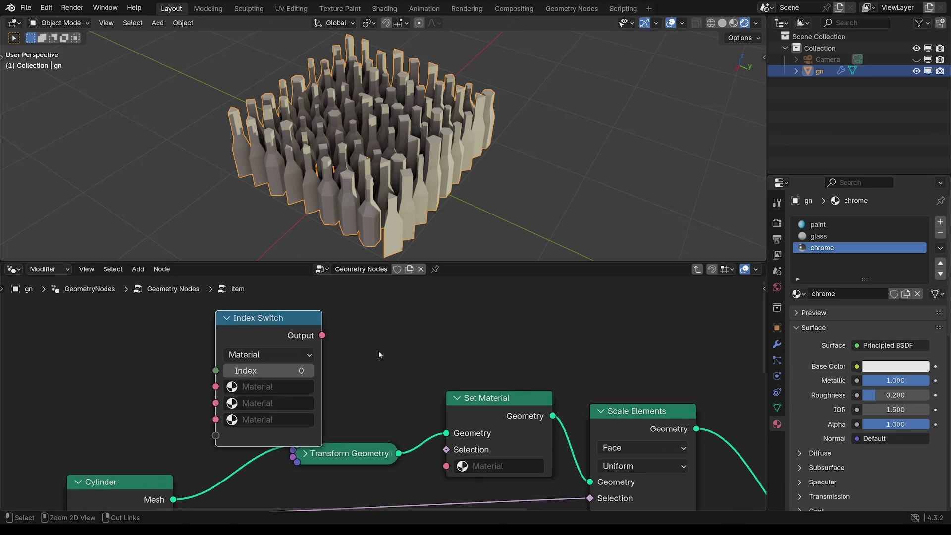
scroll(360, 366, "up", 2)
left_click(297, 377)
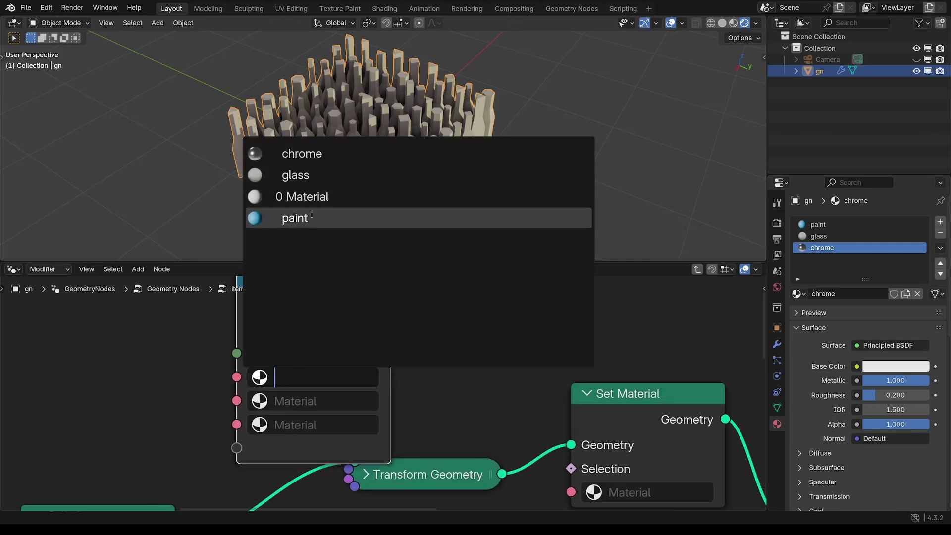
left_click(293, 218)
left_click(277, 402)
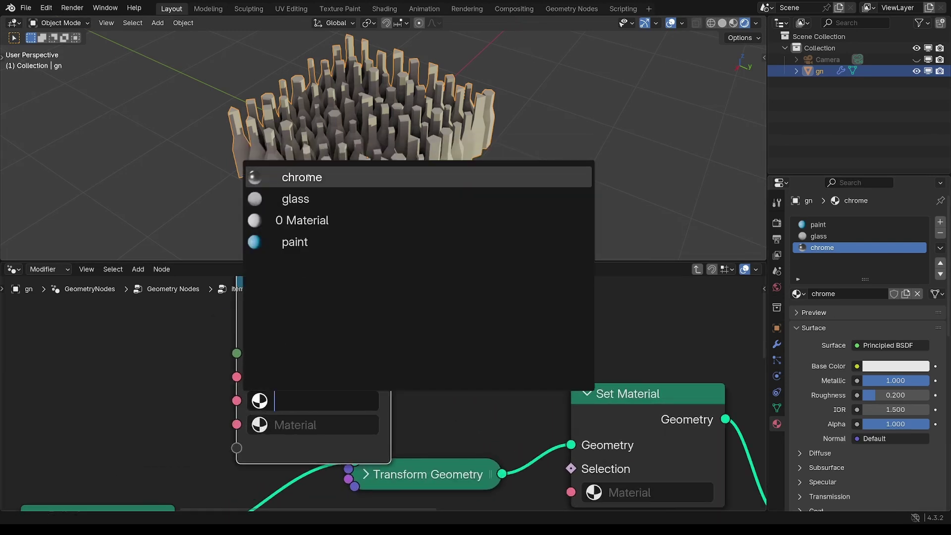
left_click(297, 177)
left_click(275, 426)
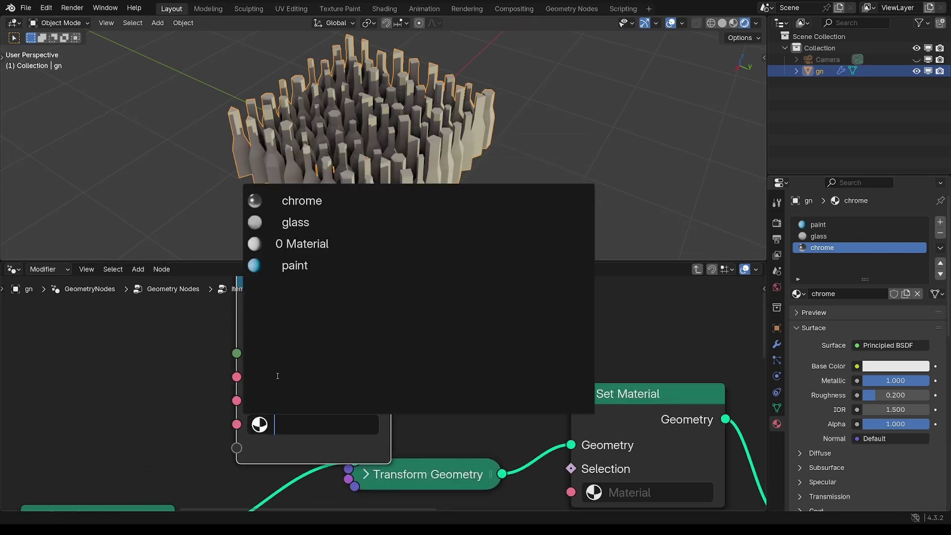
left_click(306, 221)
Move the Index Switch clear of the node chain and connect its Output to the Material input of Set Material
middle_click_drag(374, 331, 359, 350, "ctrl")
left_click_drag(357, 349, 307, 336)
middle_click_drag(369, 303, 372, 297, "ctrl")
left_click_drag(325, 330, 493, 442)
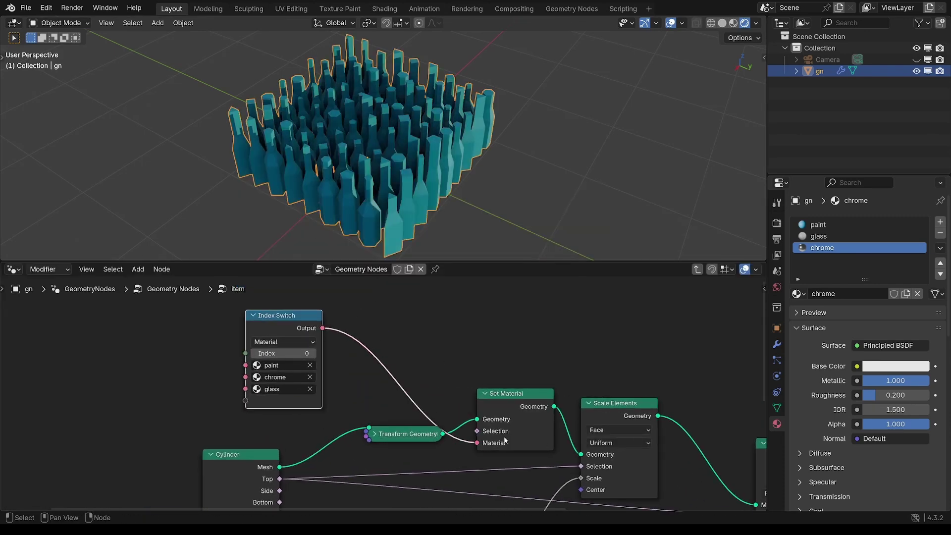
scroll(353, 342, "down", 1)
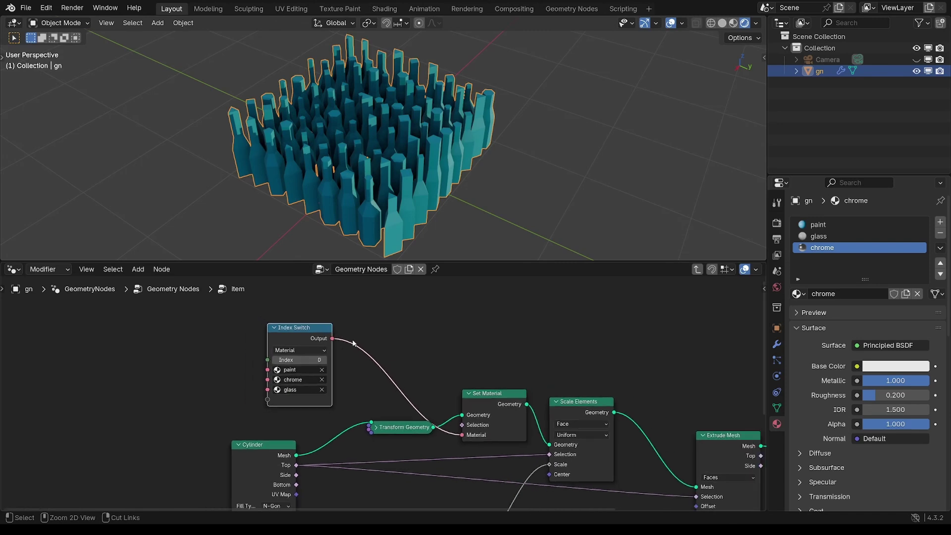
Raise the Index Switch's index to 2 and bring it back to 0 to preview each material on the bottles
left_click(326, 360)
left_click(326, 360)
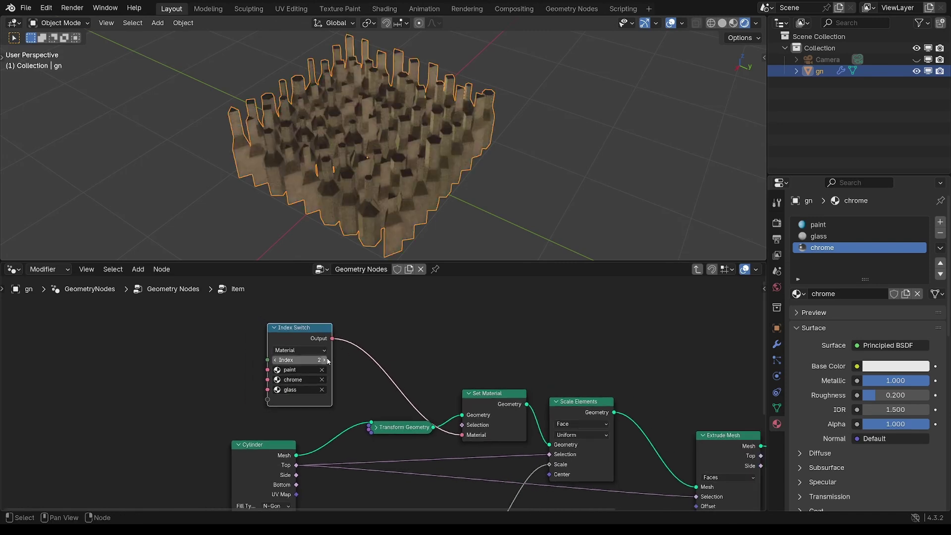
left_click(276, 360)
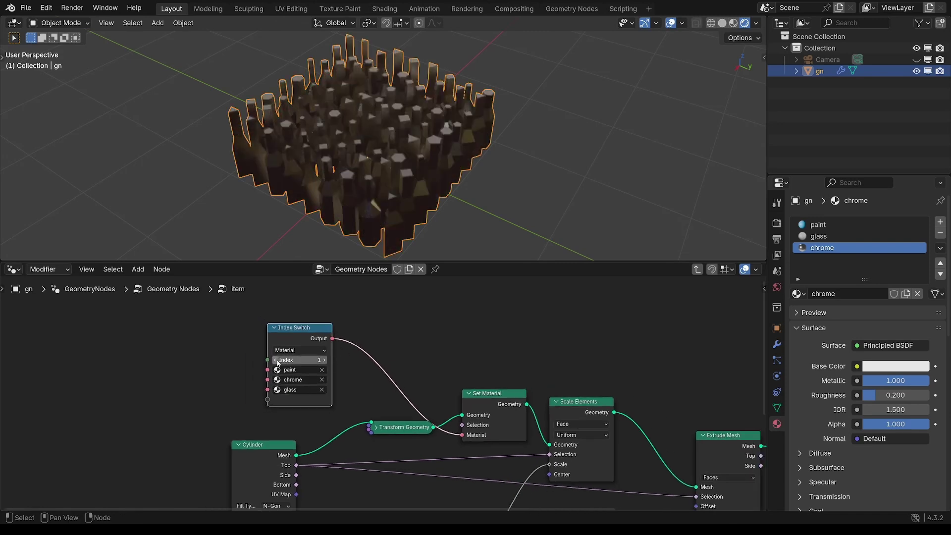
left_click(276, 359)
scroll(301, 345, "up", 2)
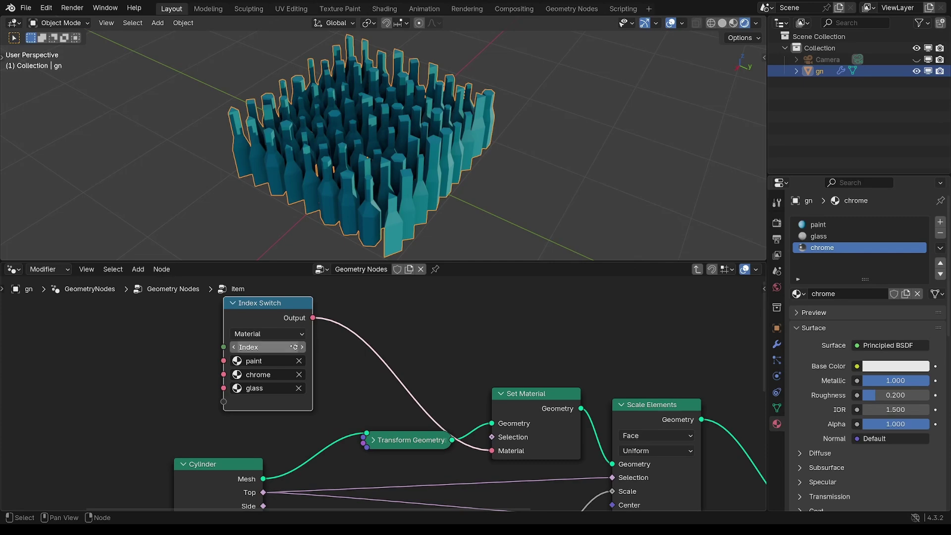
Duplicate the Cylinder's Group Input and integer Random Value nodes beside the Index Switch and connect the copied Value to its Index
scroll(292, 347, "down", 4)
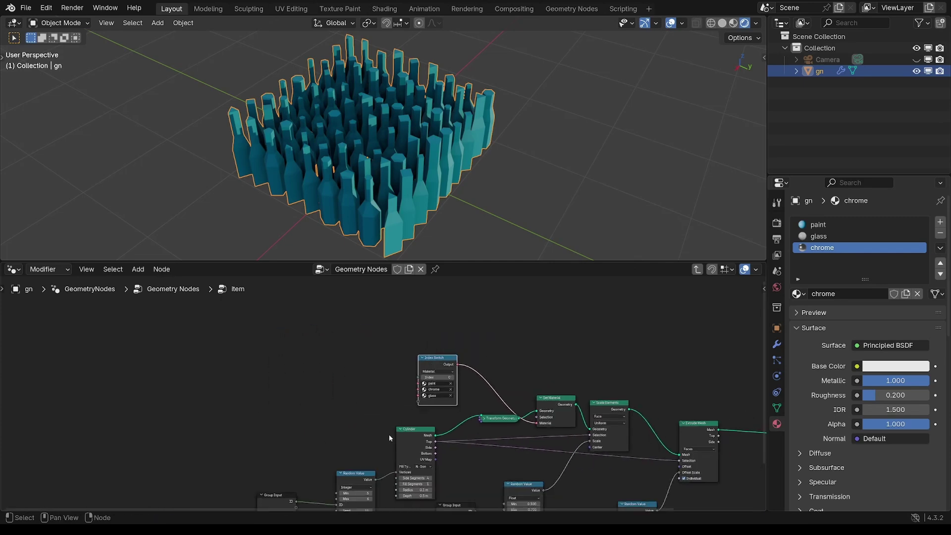
left_click_drag(355, 397, 268, 450)
key("shift+d")
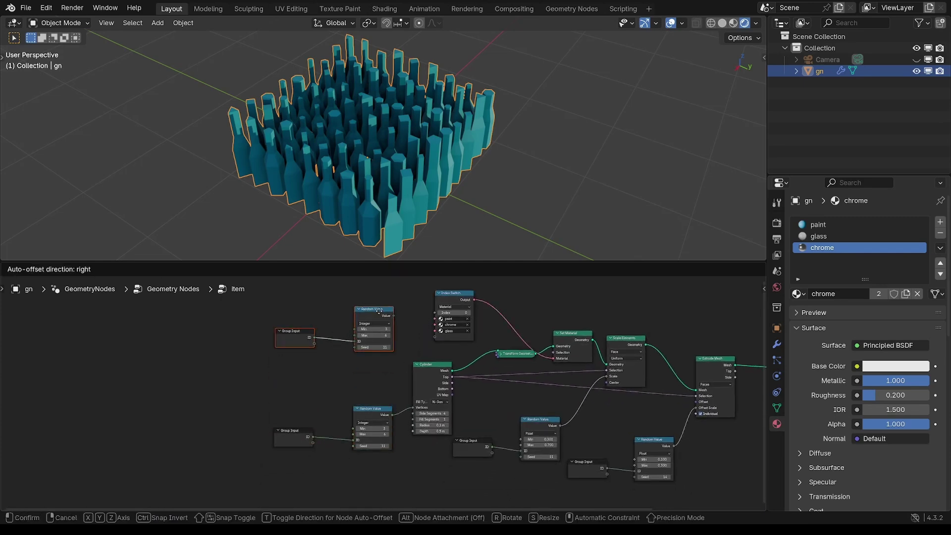
left_click(385, 341)
scroll(384, 341, "up", 4)
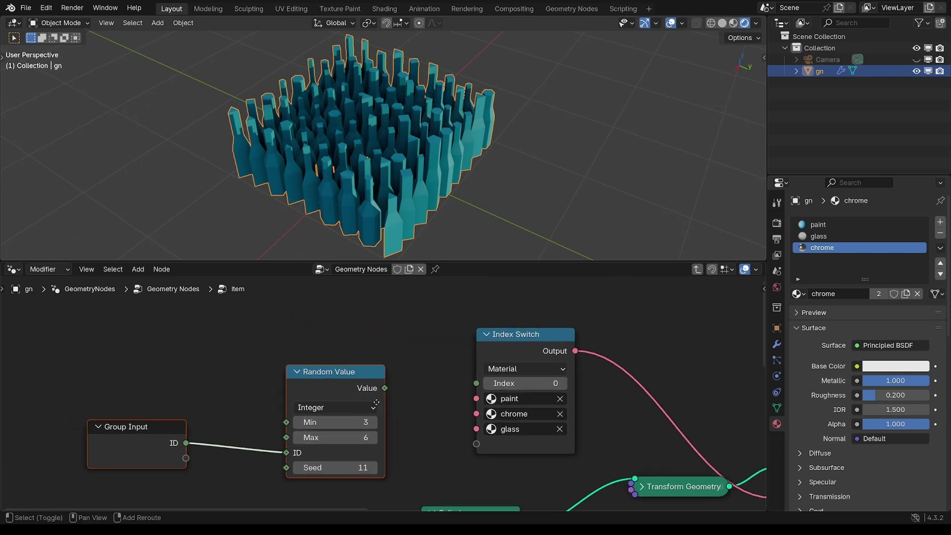
left_click_drag(381, 390, 474, 384)
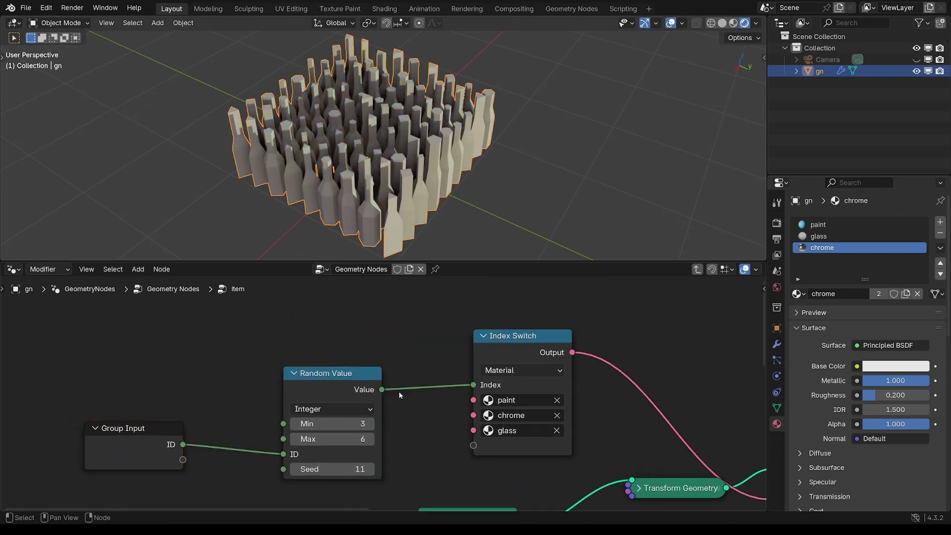
Set the Seed of the Random Value node feeding the Index Switch to 13
scroll(383, 386, "up", 3)
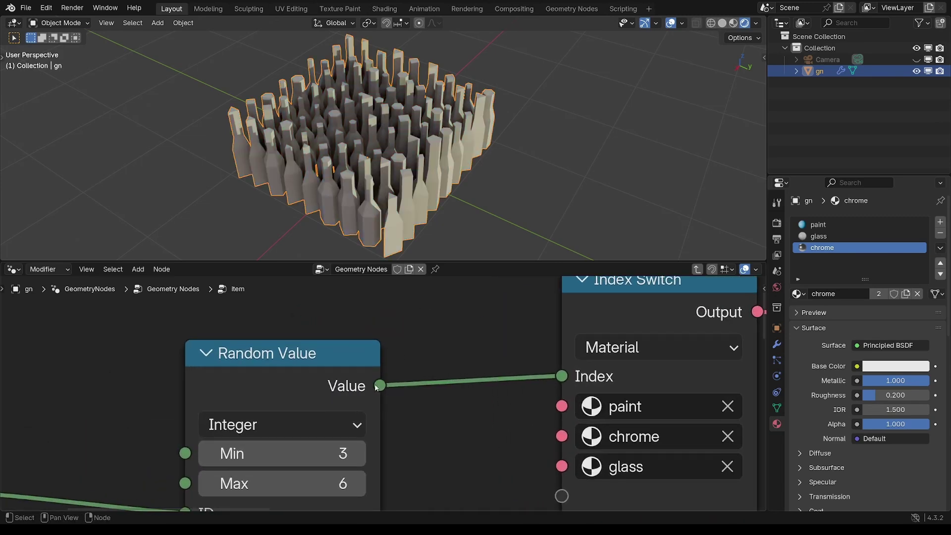
scroll(384, 390, "down", 2)
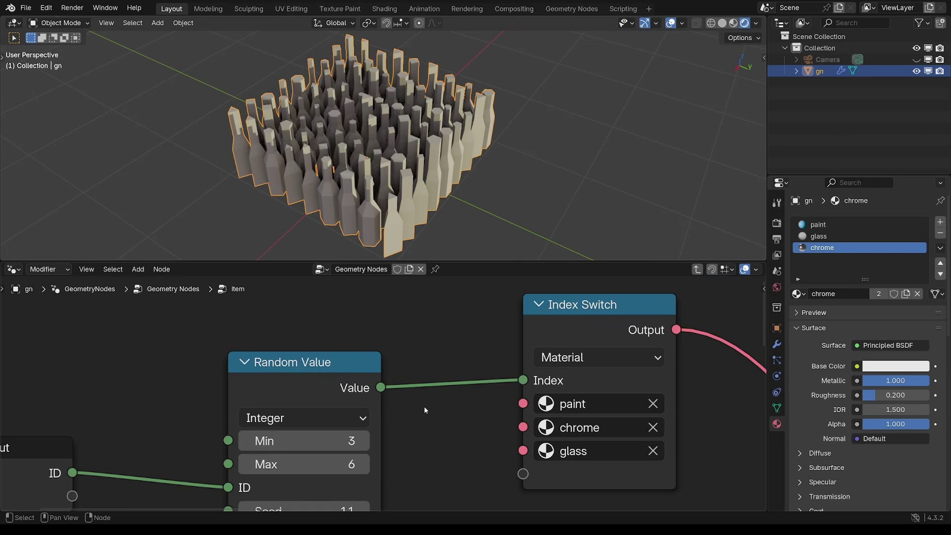
scroll(424, 406, "down", 3)
left_click(421, 453)
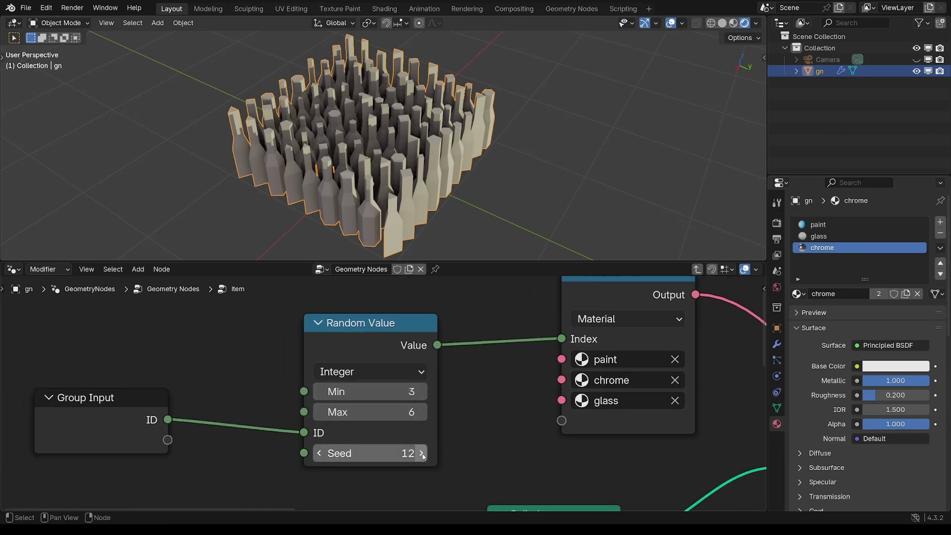
left_click(422, 453)
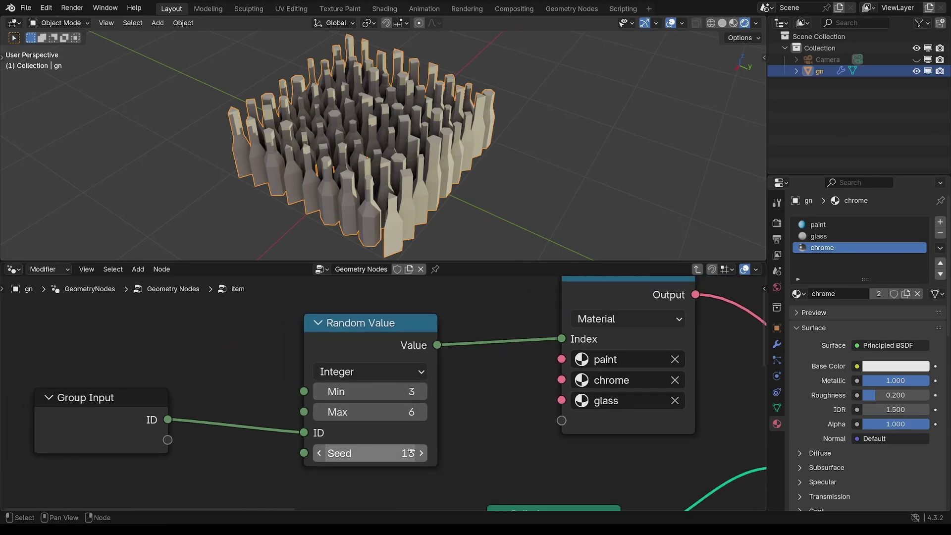
scroll(461, 402, "down", 2)
scroll(494, 401, "down", 2)
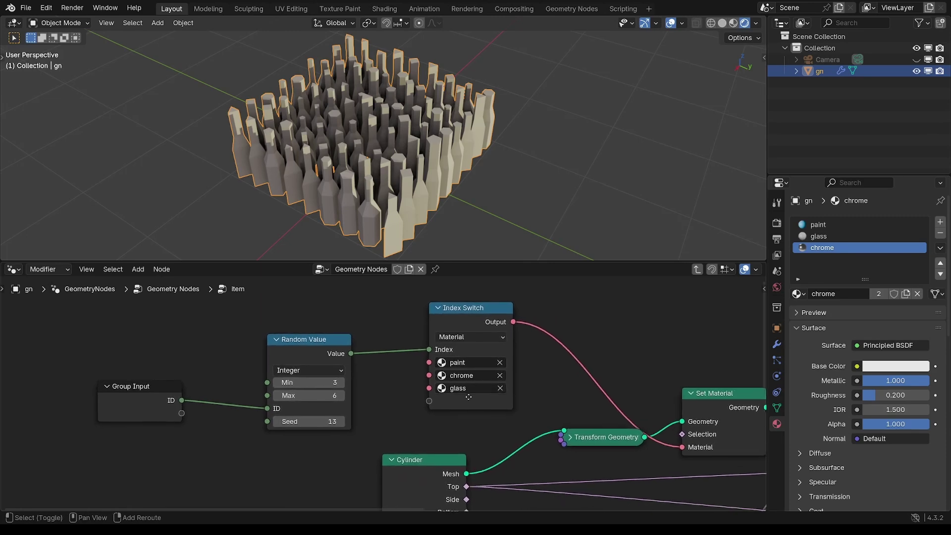
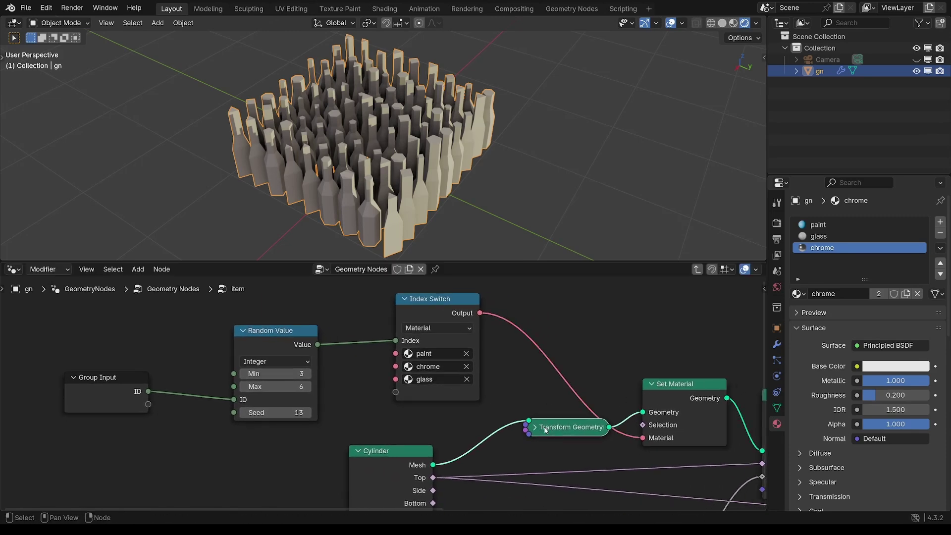
Set the Random Value range feeding the Index Switch to Min 0 and Max 2
middle_click_drag(287, 361, 377, 381)
scroll(376, 382, "up", 3)
left_click_drag(372, 390, 315, 390)
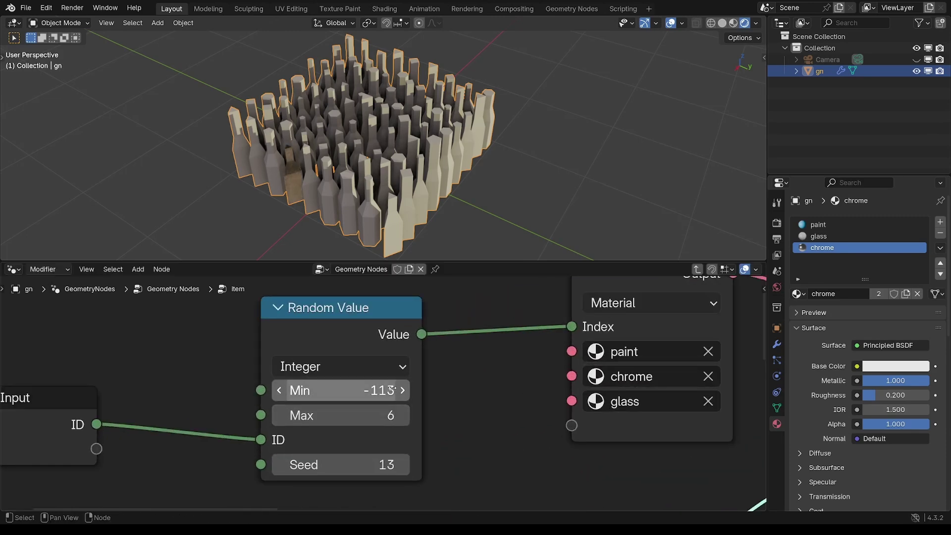
left_click(372, 390)
type("0")
key("Return")
left_click(376, 414)
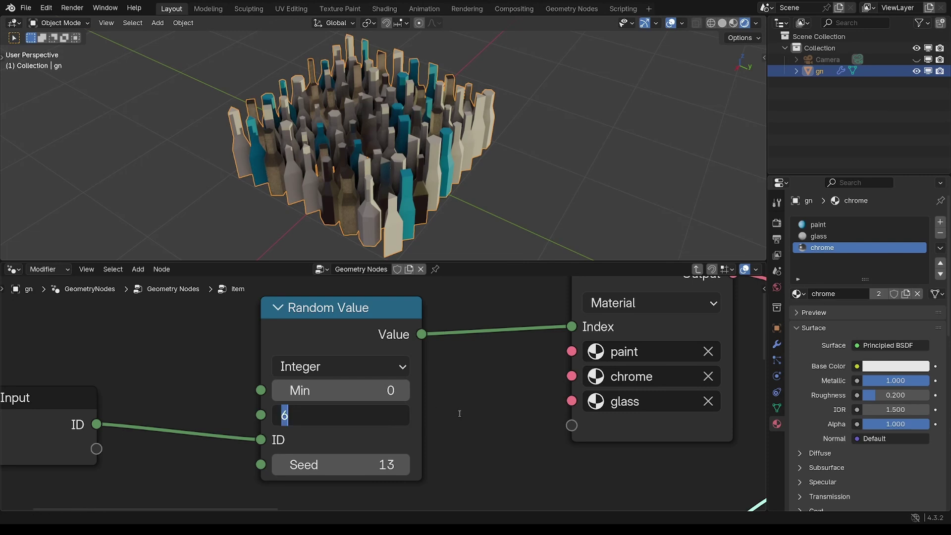
type("2")
key("Return")
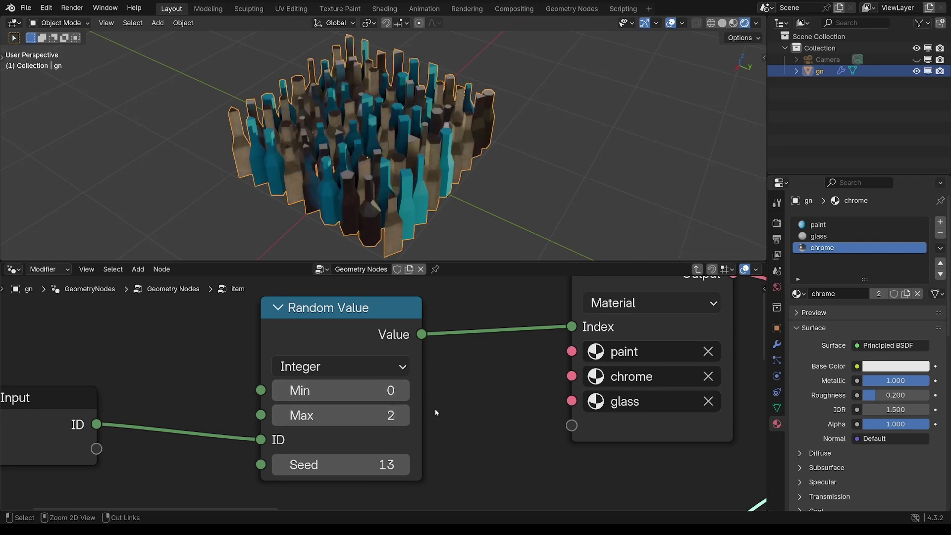
Move the Group Input and Random Value nodes of the material selector closer to the Index Switch
scroll(435, 409, "down", 2)
middle_click_drag(496, 427, 427, 440)
left_click(492, 315)
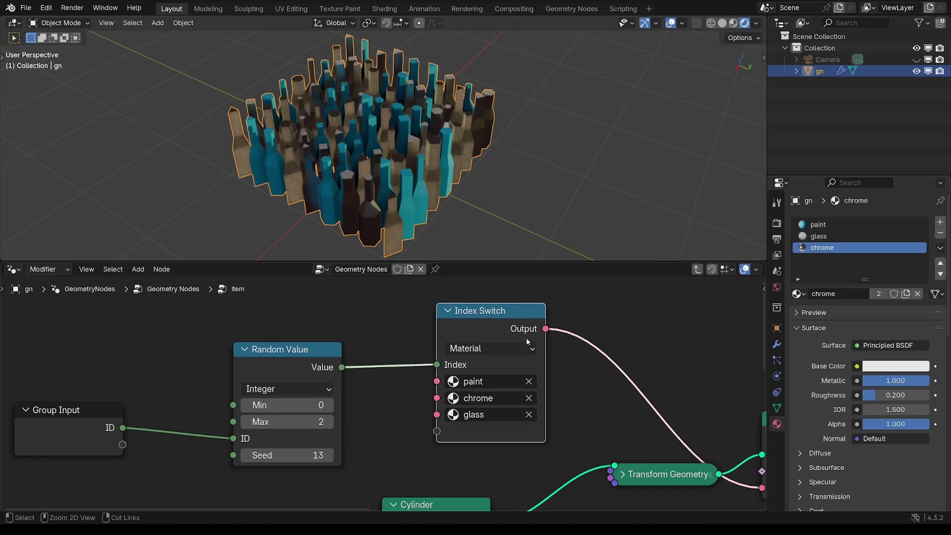
middle_click_drag(525, 337, 510, 382, "ctrl")
left_click_drag(129, 345, 311, 425)
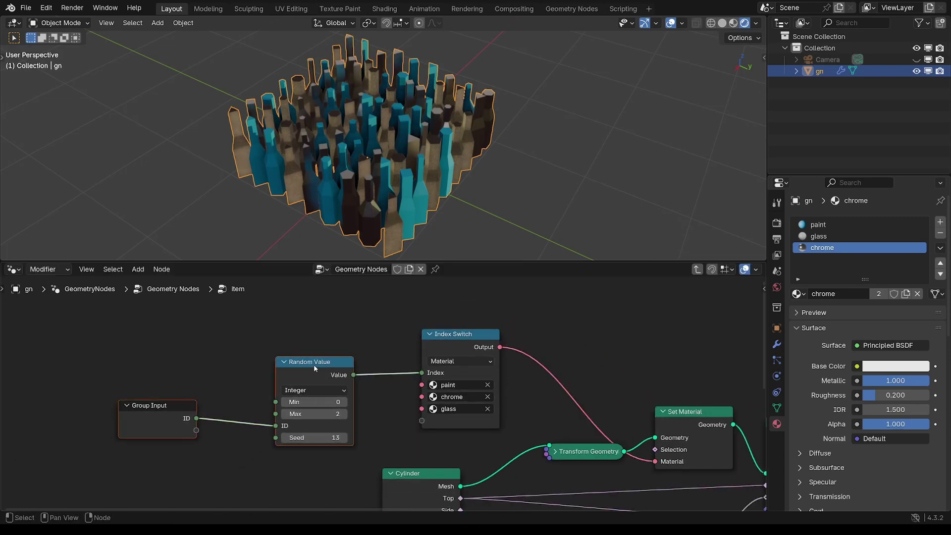
left_click_drag(314, 364, 335, 358)
Duplicate the material selector's Group Input, Random Value and Index Switch nodes together and place the copies above Extrude Mesh
middle_click_drag(495, 232, 528, 171)
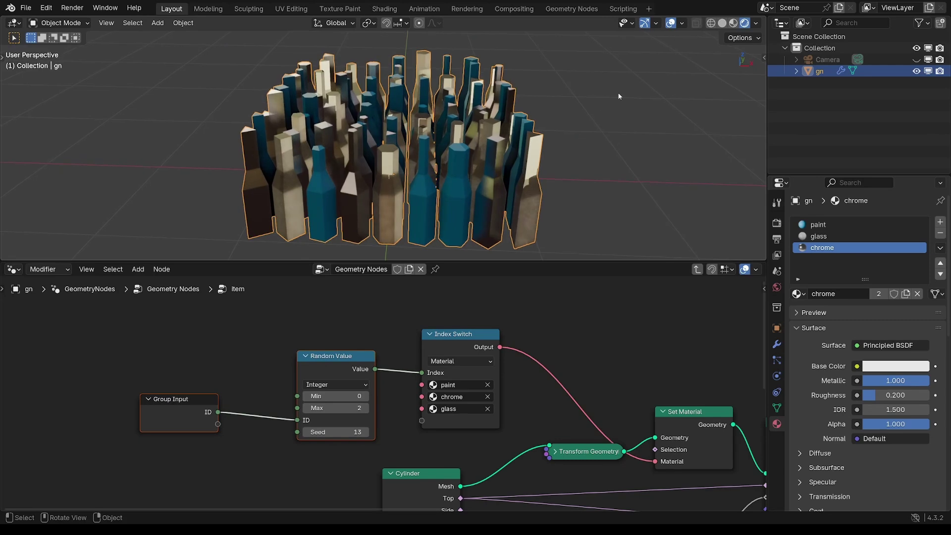
middle_click_drag(620, 95, 555, 118)
middle_click_drag(482, 116, 473, 145, "ctrl")
middle_click_drag(372, 168, 364, 140, "ctrl")
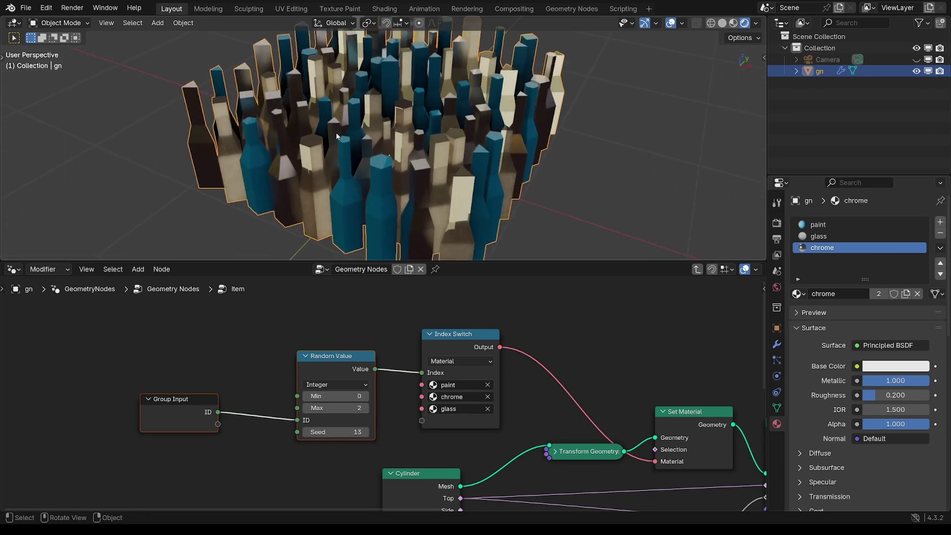
middle_click_drag(524, 337, 400, 362, "ctrl")
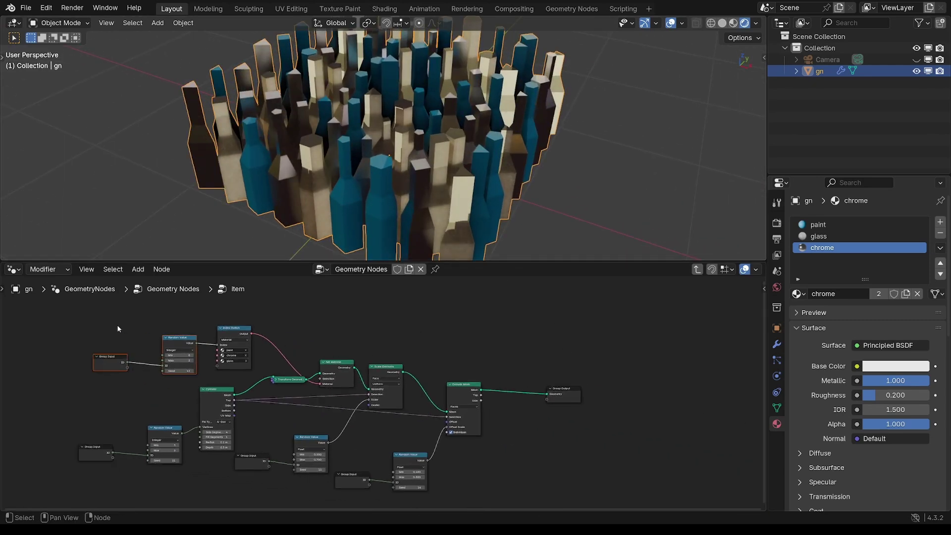
left_click_drag(94, 312, 255, 360)
key("shift+d")
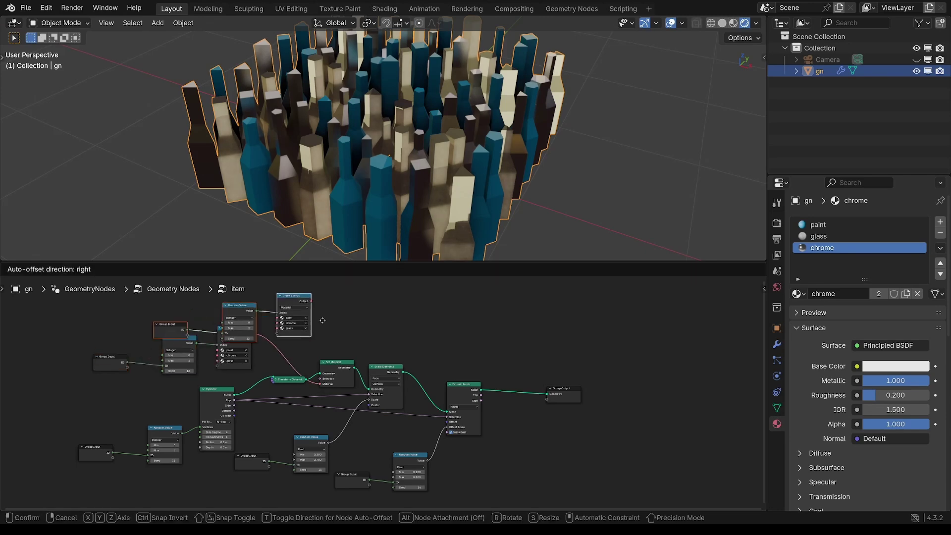
left_click(493, 324)
Space out the Extrude Mesh, Group Output and copied Index Switch nodes to make room after the extrusion
middle_click_drag(490, 335, 510, 304, "ctrl")
left_click_drag(478, 415, 508, 411)
middle_click_drag(522, 394, 500, 414, "ctrl")
middle_click_drag(500, 414, 418, 403, "shift")
left_click_drag(546, 411, 612, 409)
middle_click_drag(542, 374, 514, 435, "shift")
left_click(427, 361)
left_click_drag(363, 328, 377, 331)
Insert a duplicate of Set Material after Extrude Mesh and connect the copied Index Switch's Output to its Material
middle_click_drag(322, 364, 541, 355, "shift")
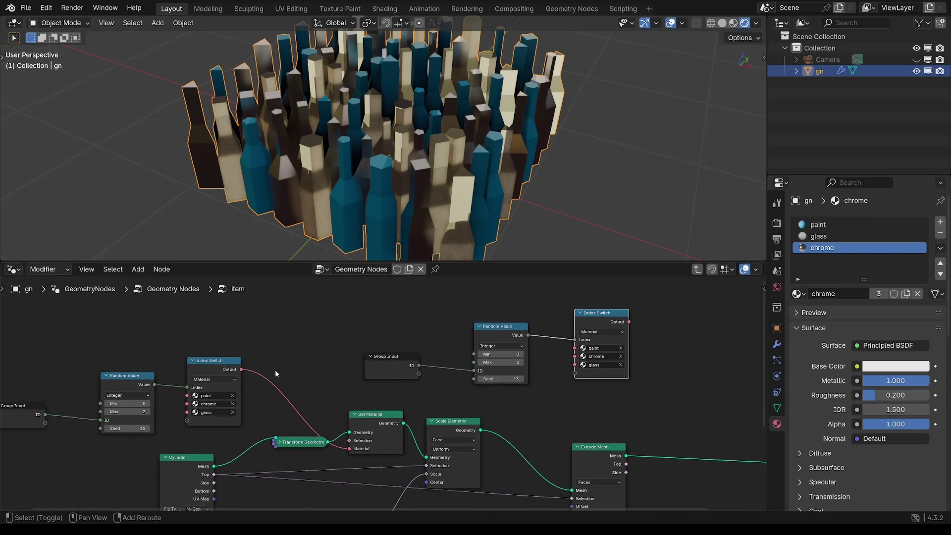
key("shift+d")
left_click(710, 433)
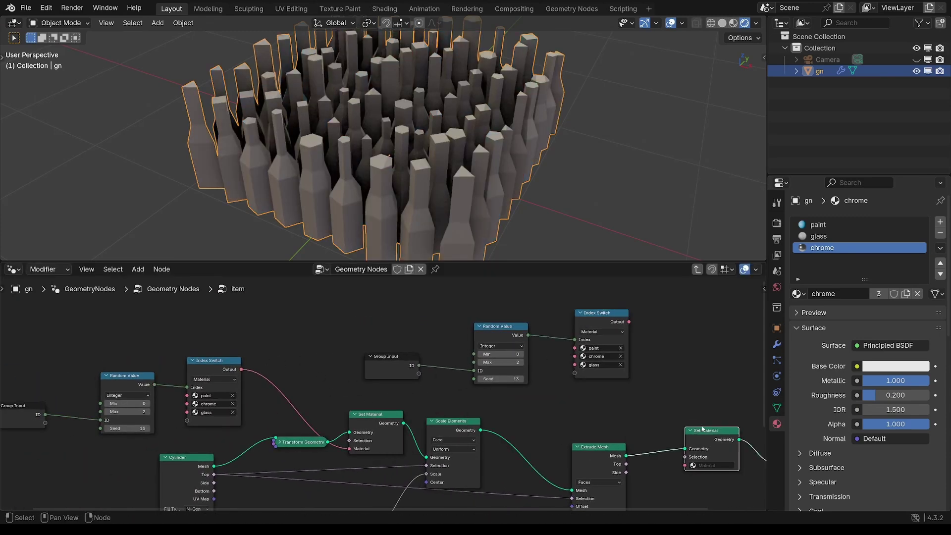
middle_click_drag(688, 406, 447, 389)
mouse_move(512, 374)
left_mouse_down()
mouse_move(458, 414)
mouse_move(554, 434)
left_mouse_up()
middle_click_drag(451, 358, 446, 318, "ctrl")
left_click_drag(389, 278, 572, 486)
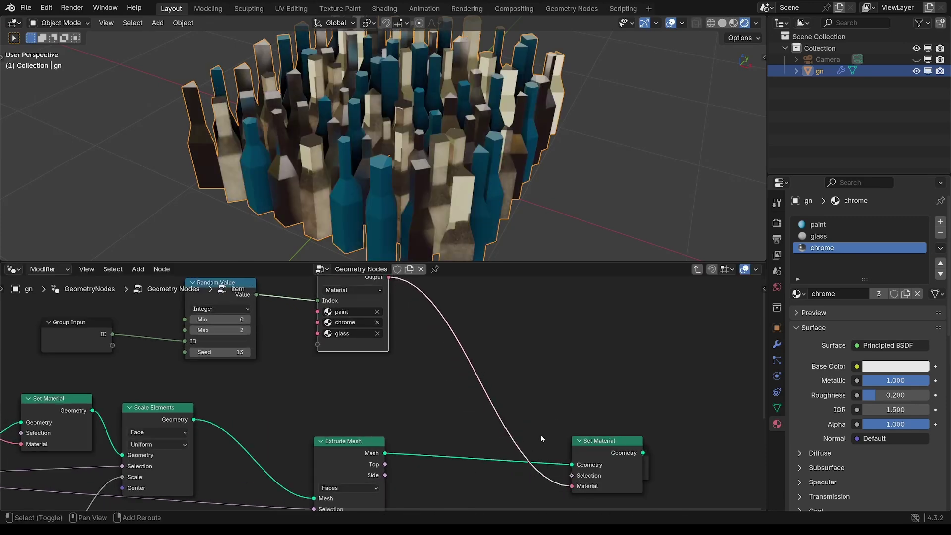
Set the Seed of the copied Random Value node feeding the second Index Switch to 14
middle_click_drag(466, 381, 591, 426)
middle_click_drag(384, 393, 379, 371, "ctrl")
left_click(366, 399)
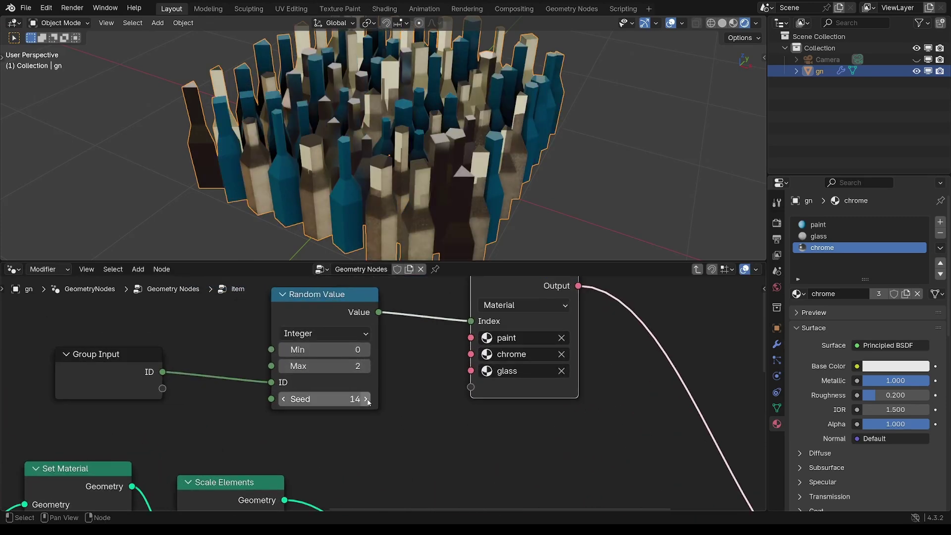
Move the copied Group Input, Random Value and Index Switch nodes below the main chain, near the second Set Material
key("Home")
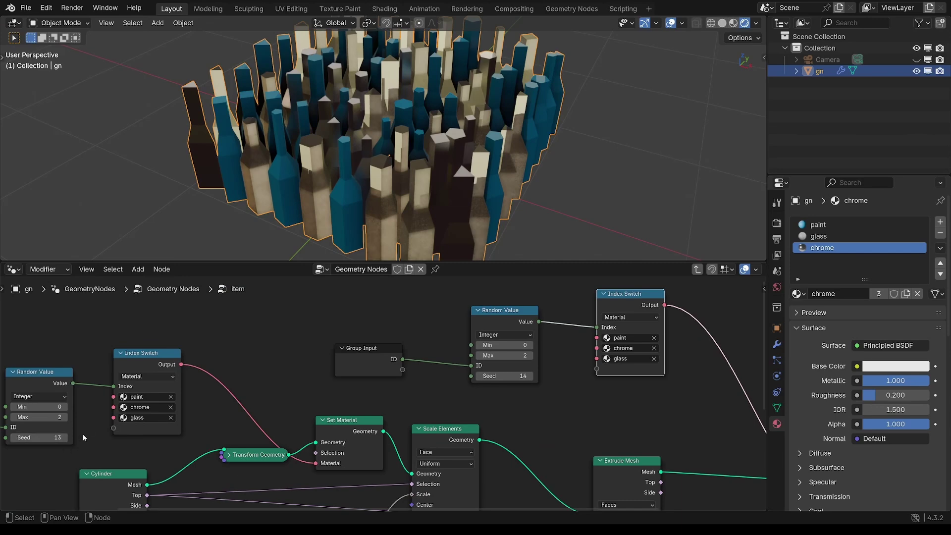
middle_click_drag(491, 409, 353, 403)
middle_click_drag(376, 411, 396, 439, "ctrl")
middle_click_drag(550, 444, 323, 464)
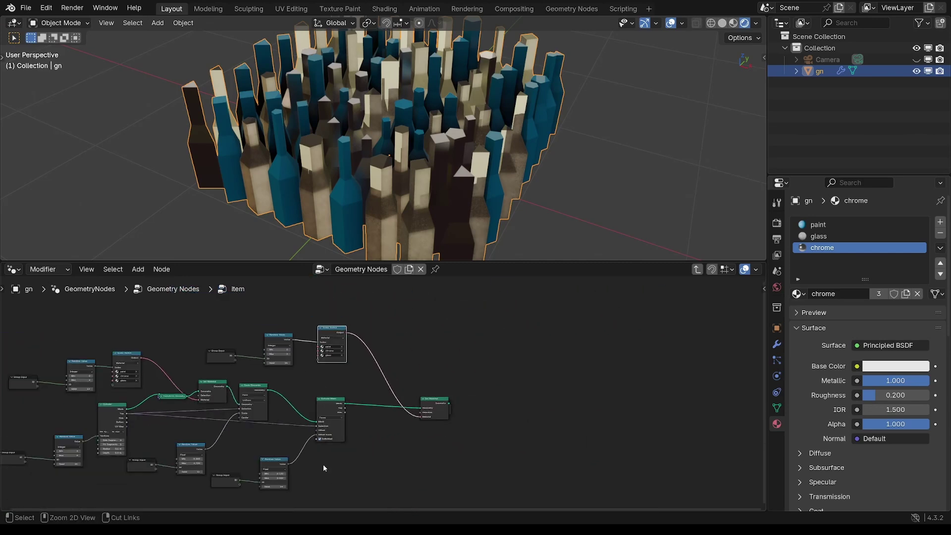
left_click_drag(187, 310, 333, 367)
left_click_drag(334, 328, 412, 456)
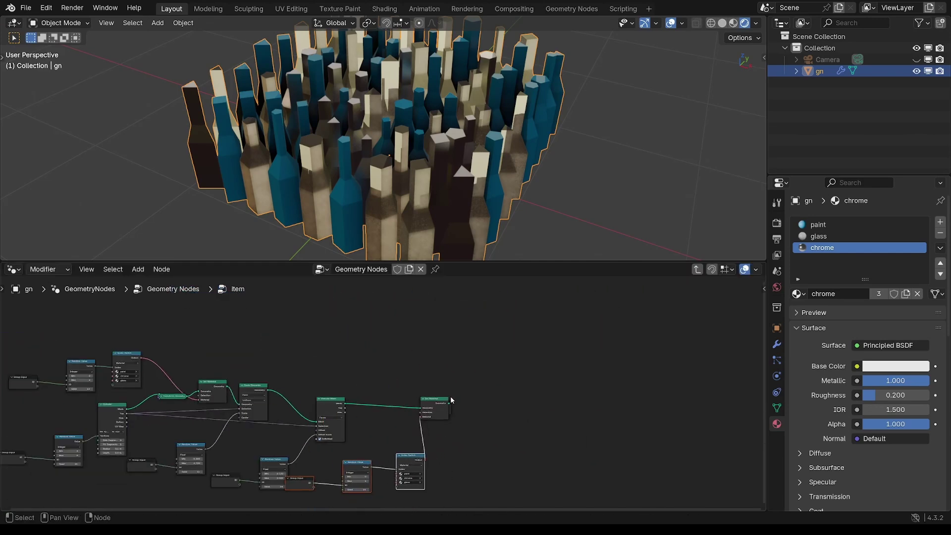
Pull Group Output out from behind the second Set Material and tidy the positions of that Set Material and the copied Group Input
left_click_drag(450, 399, 469, 410)
middle_click_drag(428, 428, 466, 366)
left_click_drag(281, 477, 309, 477)
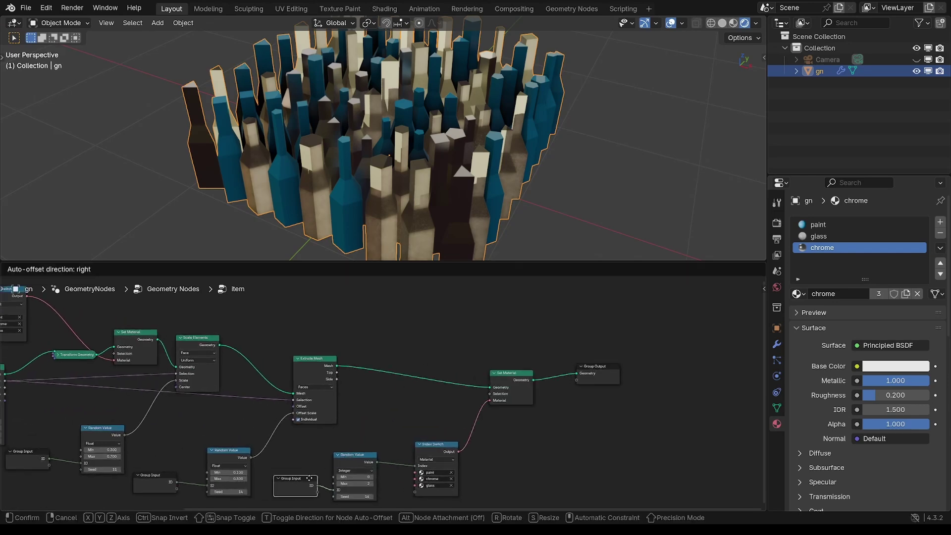
left_click(309, 478)
scroll(387, 384, "up", 3)
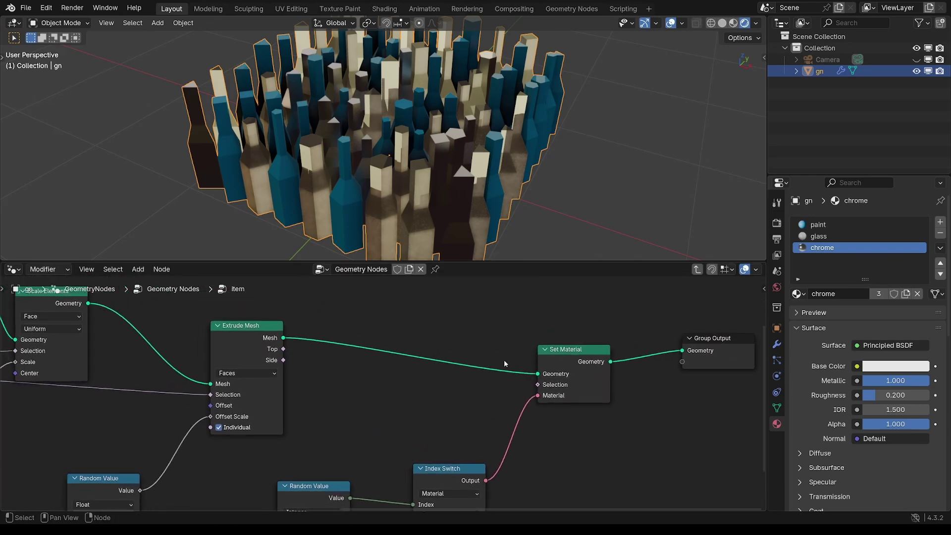
left_click_drag(566, 359, 569, 350)
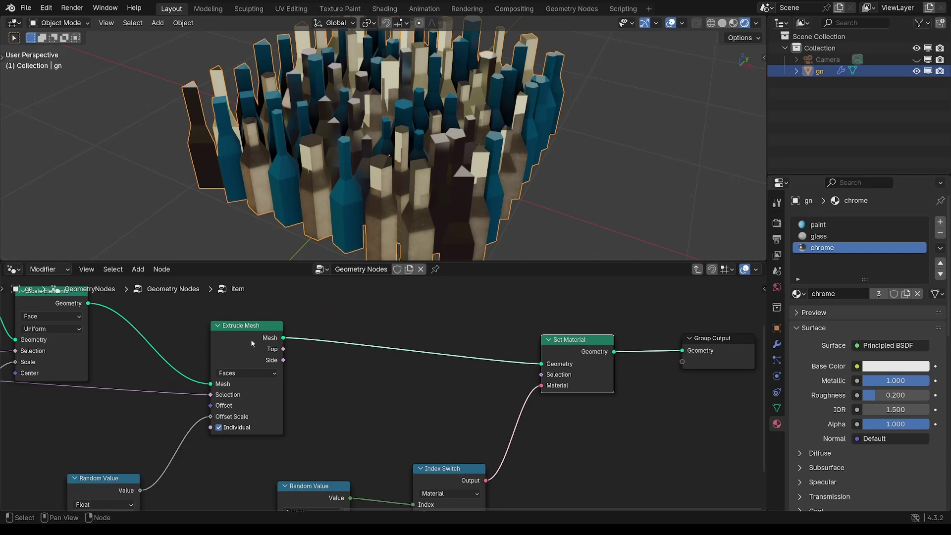
Connect Extrude Mesh's Side output to the Selection of the second Set Material
scroll(320, 371, "down", 2)
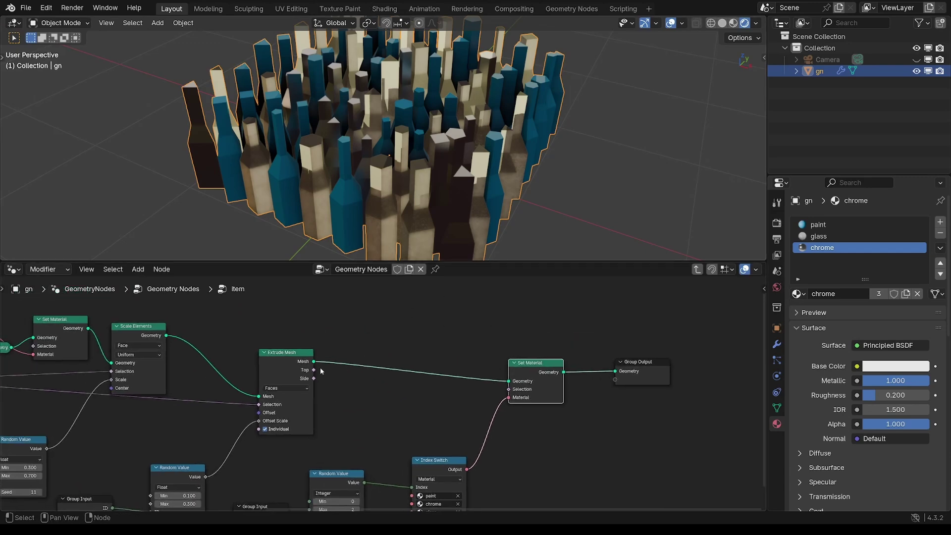
left_click(317, 380)
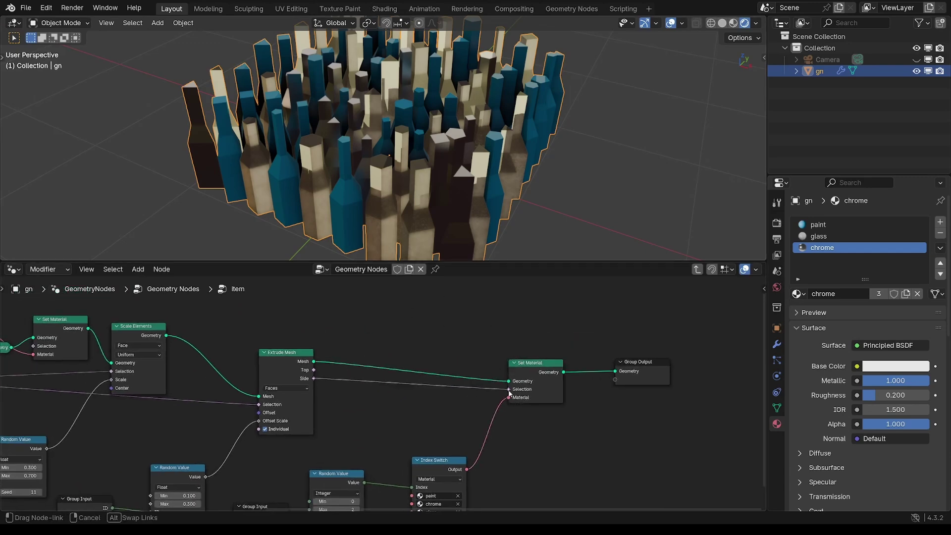
left_click_drag(509, 392, 509, 396)
Raise the Seed of the Random Value node driving the bottle-neck materials to 17
middle_click_drag(368, 159, 398, 182)
middle_click_drag(424, 380, 515, 378)
middle_click_drag(515, 378, 400, 440, "ctrl")
middle_click_drag(467, 215, 419, 124)
scroll(544, 431, "up", 3)
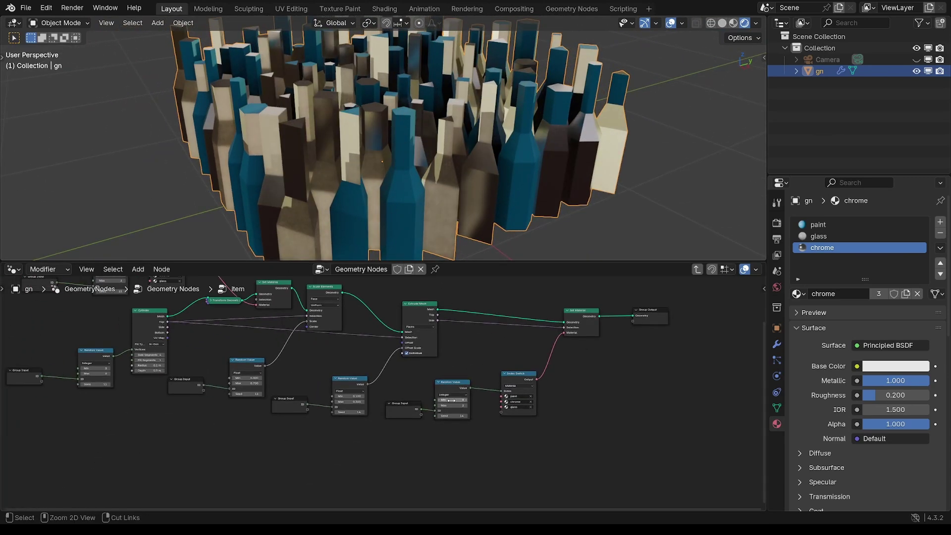
left_click(542, 437)
left_click(542, 436)
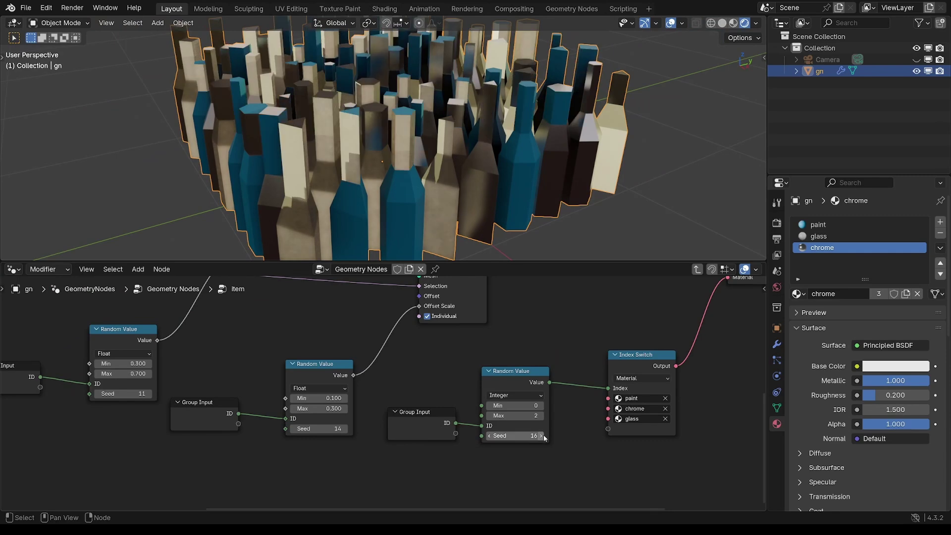
left_click(542, 437)
Move Group Output further away from the second Set Material to make room for more nodes
scroll(475, 199, "down", 2)
middle_click_drag(475, 196, 437, 136)
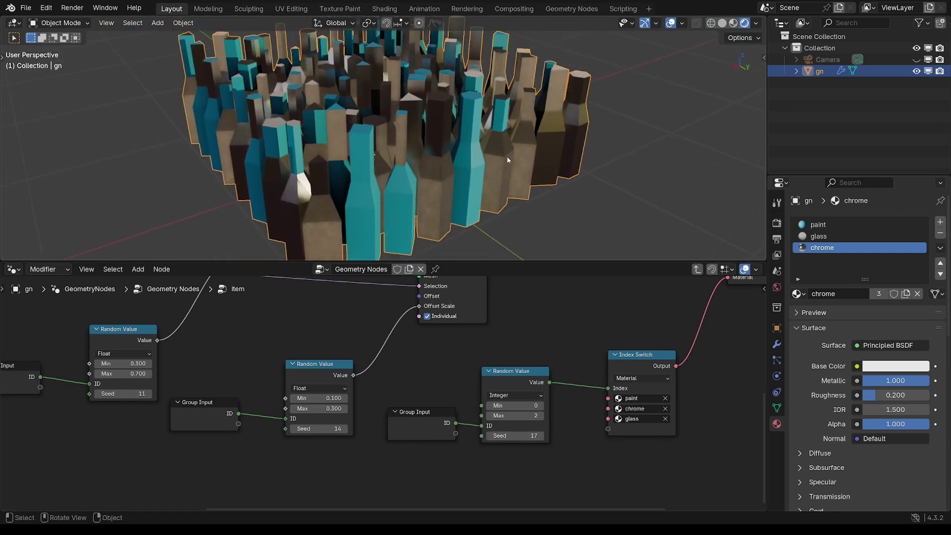
middle_click_drag(507, 157, 512, 201, "ctrl")
middle_click_drag(634, 330, 528, 386)
middle_click_drag(621, 286, 482, 336)
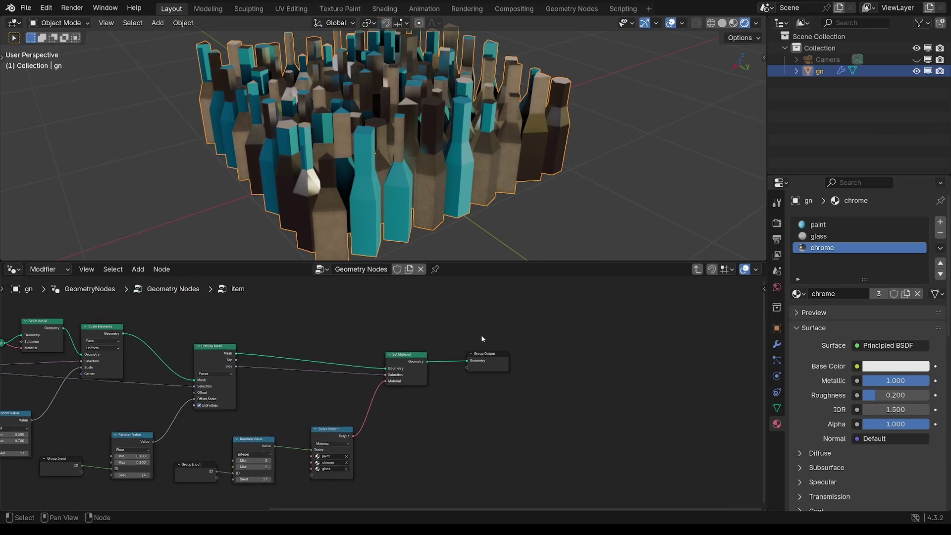
left_click_drag(408, 310, 586, 363)
left_click(545, 343)
Insert a Subdivision Surface node between the second Set Material and Group Output
middle_click_drag(529, 352, 518, 357, "shift")
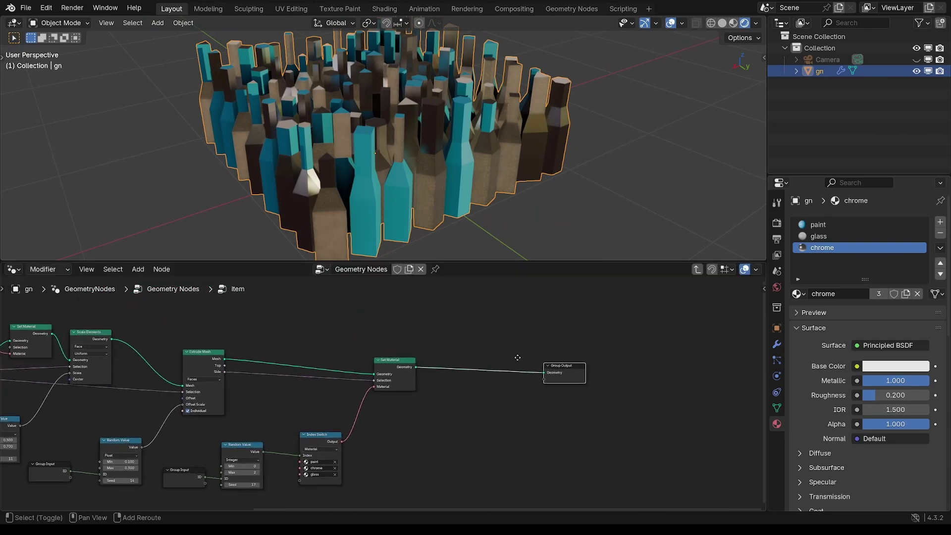
scroll(485, 332, "up", 2)
middle_click_drag(421, 163, 409, 153)
scroll(447, 161, "down", 2)
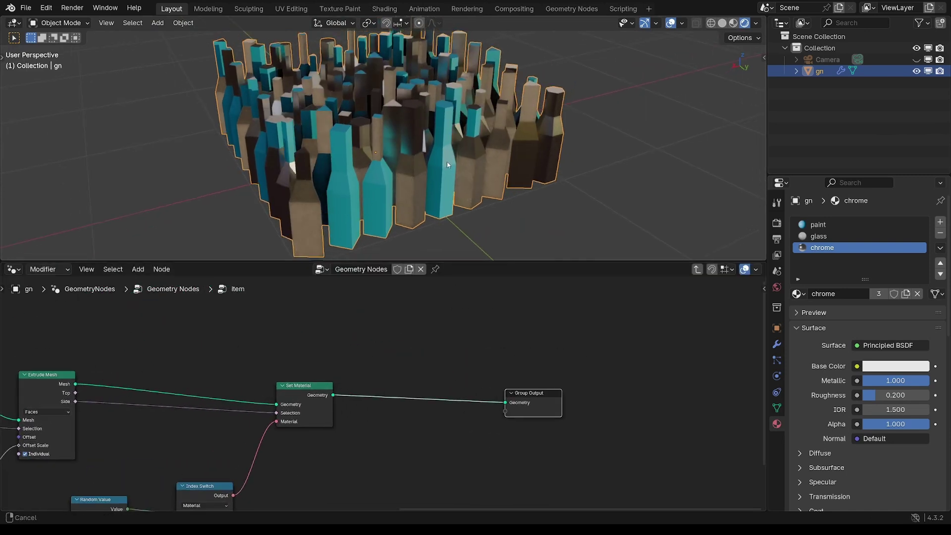
scroll(436, 329, "up", 2)
key("shift+a")
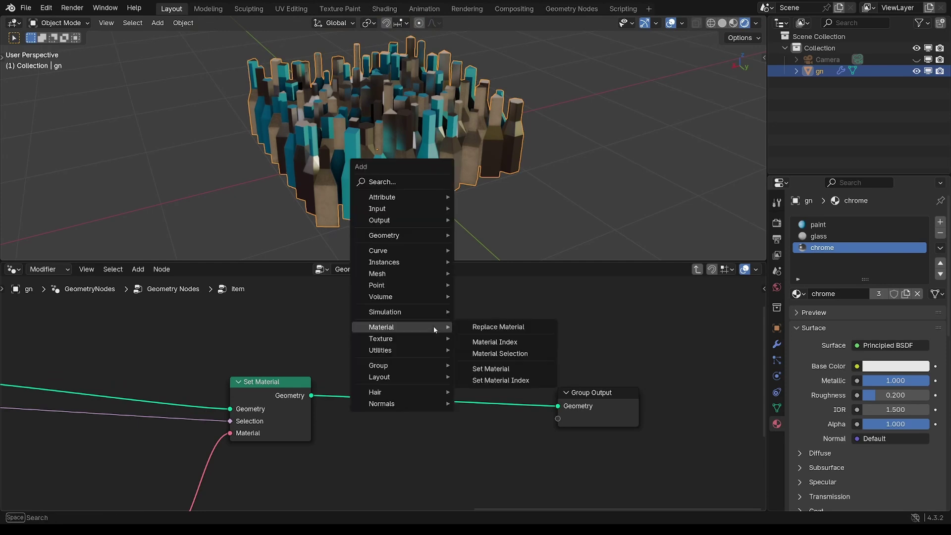
type("subd")
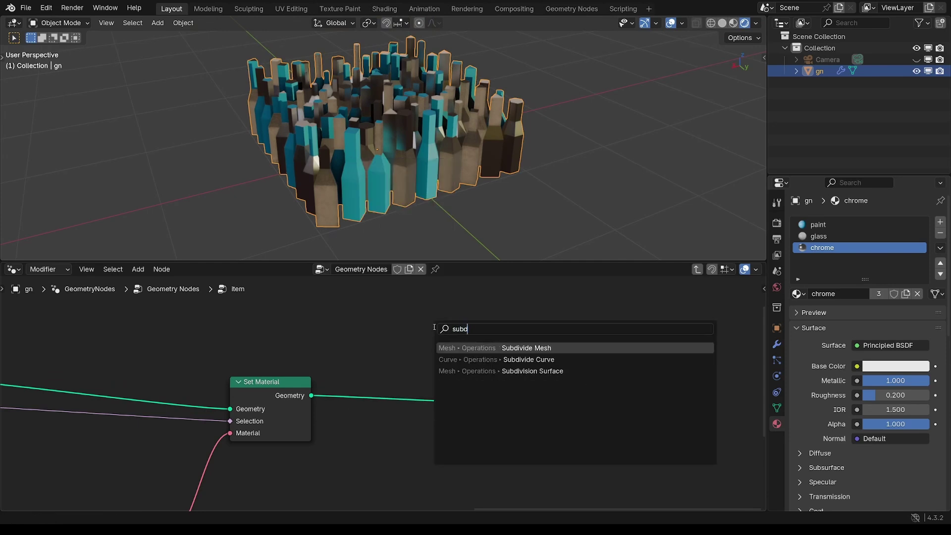
left_click(504, 371)
left_click(412, 361)
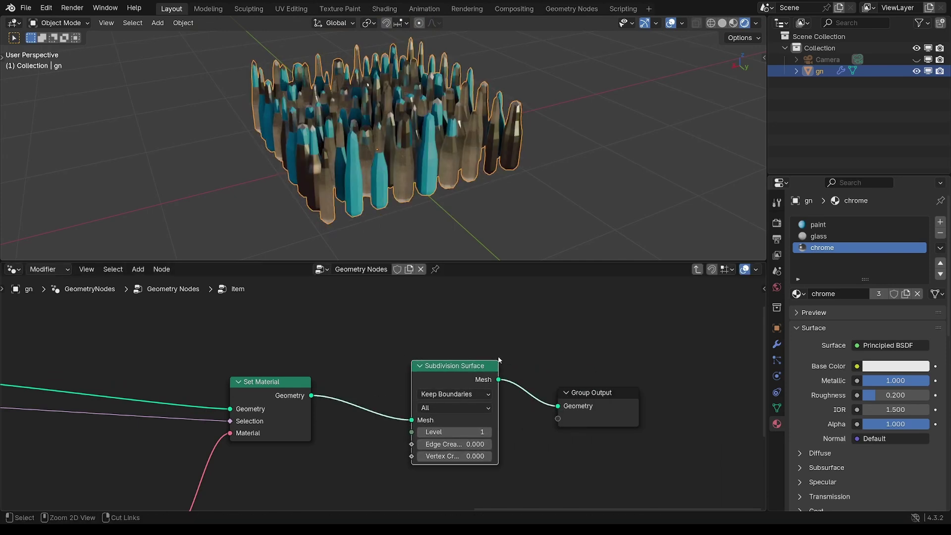
Insert a Set Shade Smooth node between Subdivision Surface and Group Output, and space the nodes apart
scroll(508, 345, "down", 2)
middle_click_drag(508, 345, 438, 376)
key("shift+a")
type("sm")
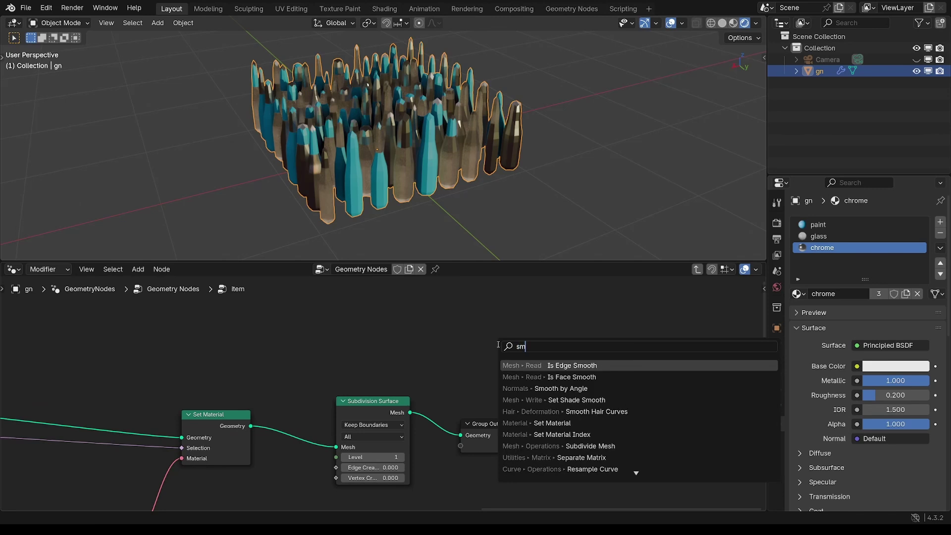
type("oo")
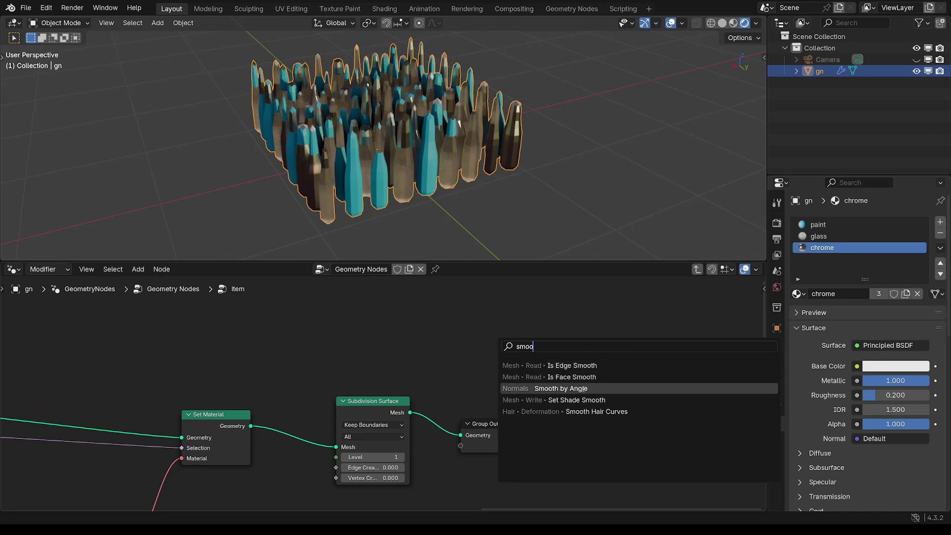
left_click(583, 400)
left_click(480, 393)
left_click_drag(554, 421, 596, 416)
left_click_drag(478, 396, 494, 392)
Widen the Subdivision Surface node until its crease labels are fully readable
middle_click_drag(420, 82, 436, 186, "ctrl")
middle_click_drag(347, 396, 337, 368, "ctrl")
mouse_move(336, 369)
middle_mouse_down()
mouse_move(340, 334)
mouse_move(334, 356)
middle_mouse_up()
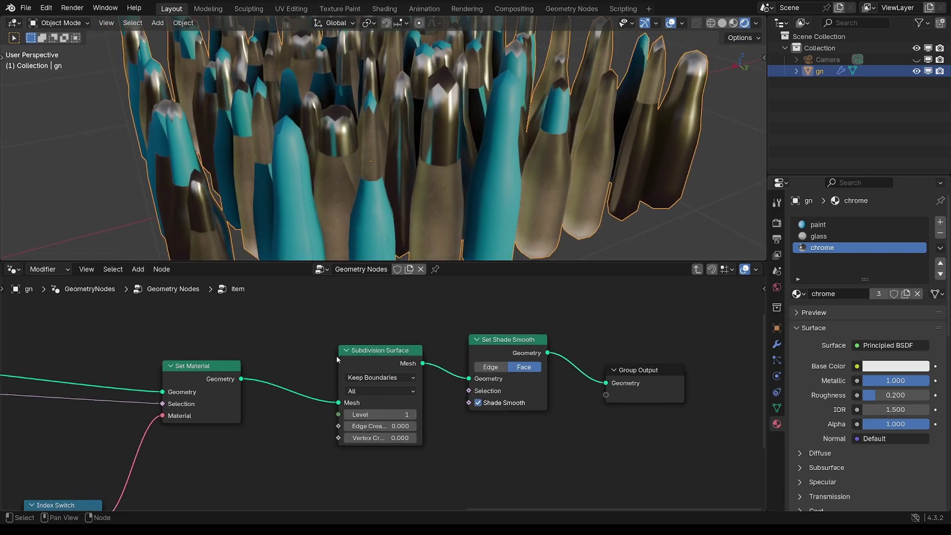
left_click_drag(337, 370, 306, 381)
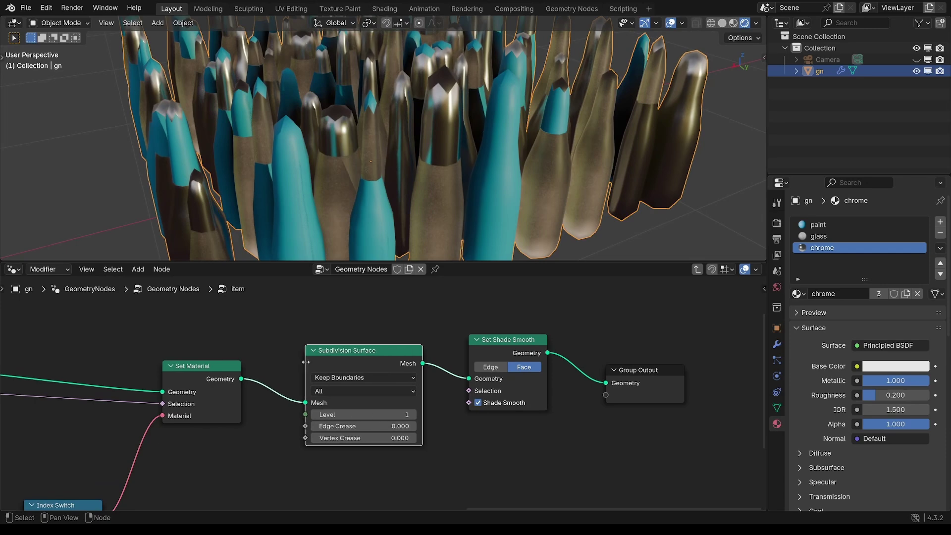
Set the Subdivision Surface node's Edge Crease to 0.2 and its Level to 3
middle_click_drag(319, 391, 326, 367)
left_click_drag(405, 402, 465, 395)
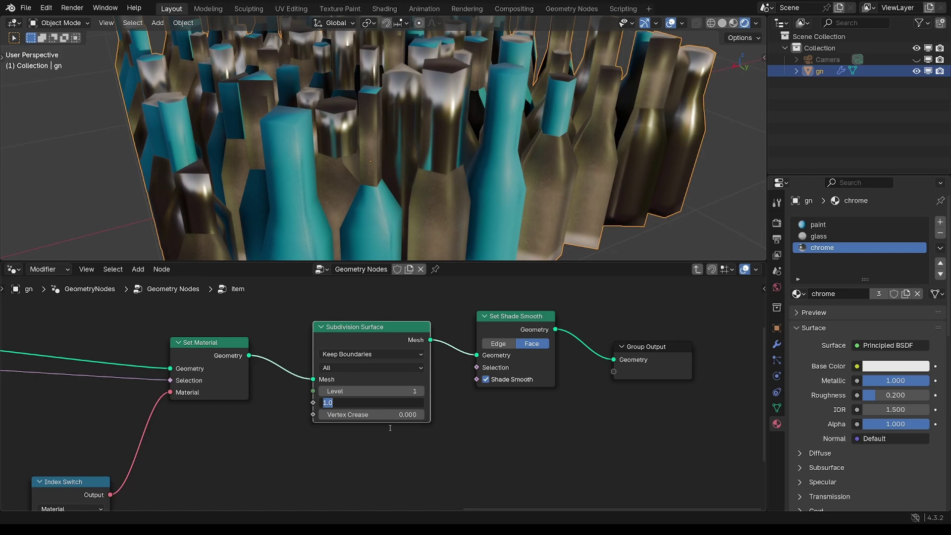
key("Return")
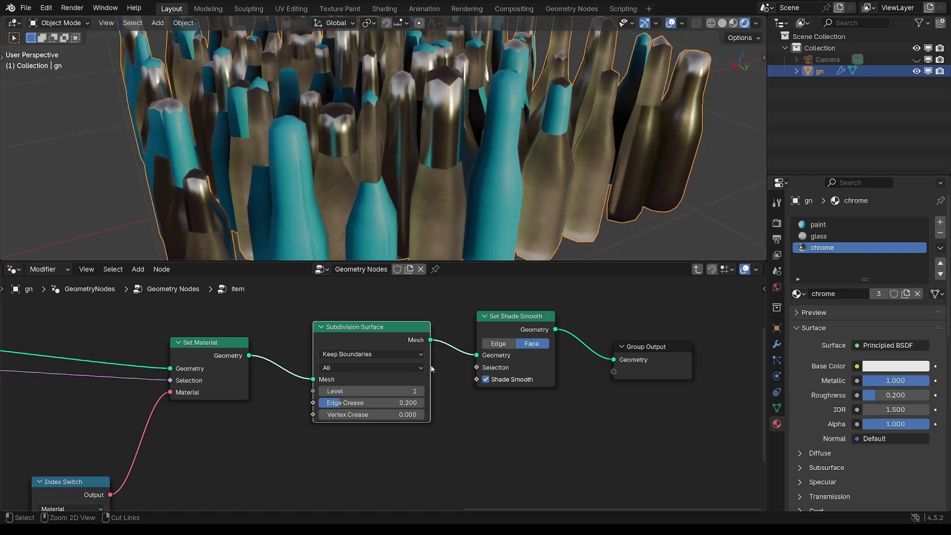
left_click(423, 390)
left_click(423, 390)
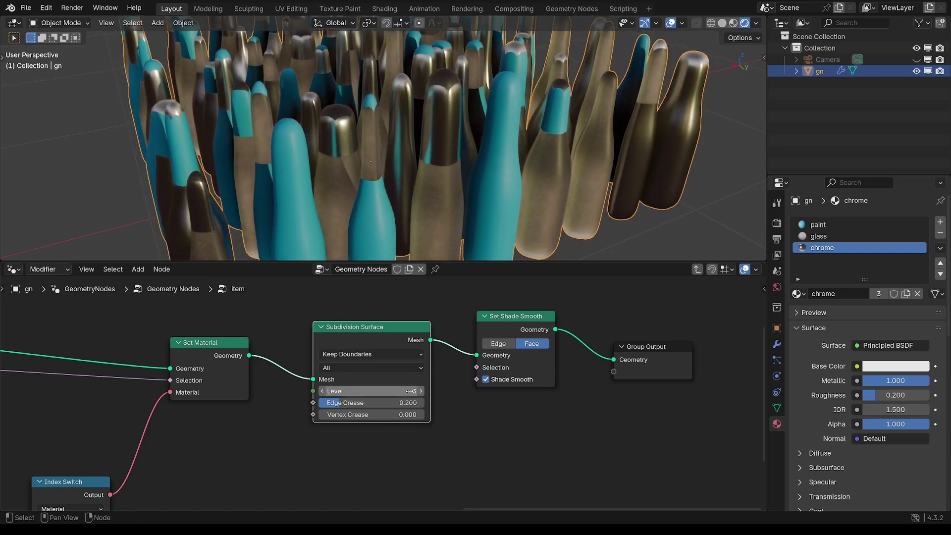
scroll(480, 233, "down", 6)
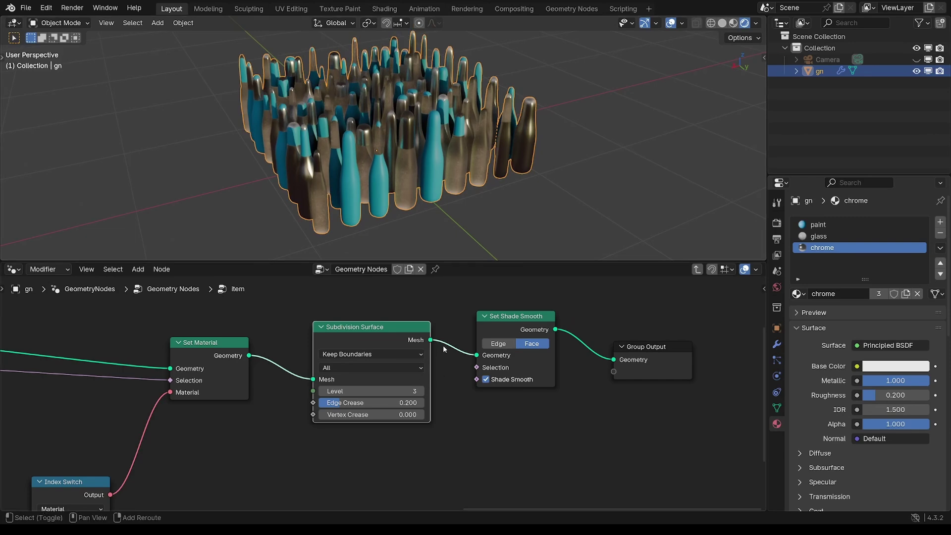
Duplicate the Group Input and integer Random Value nodes feeding the Index Switch, placing the copies below the Subdivision Surface node
scroll(443, 349, "down", 6)
middle_click_drag(373, 411, 406, 387)
middle_click_drag(308, 406, 392, 371)
scroll(392, 371, "up", 1)
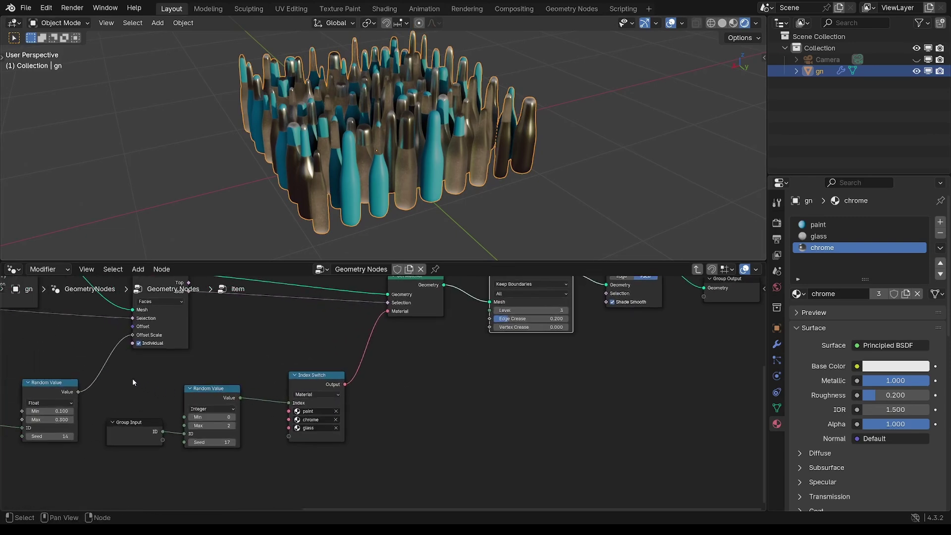
left_click_drag(132, 378, 245, 456)
key("shift+d")
left_click(487, 409)
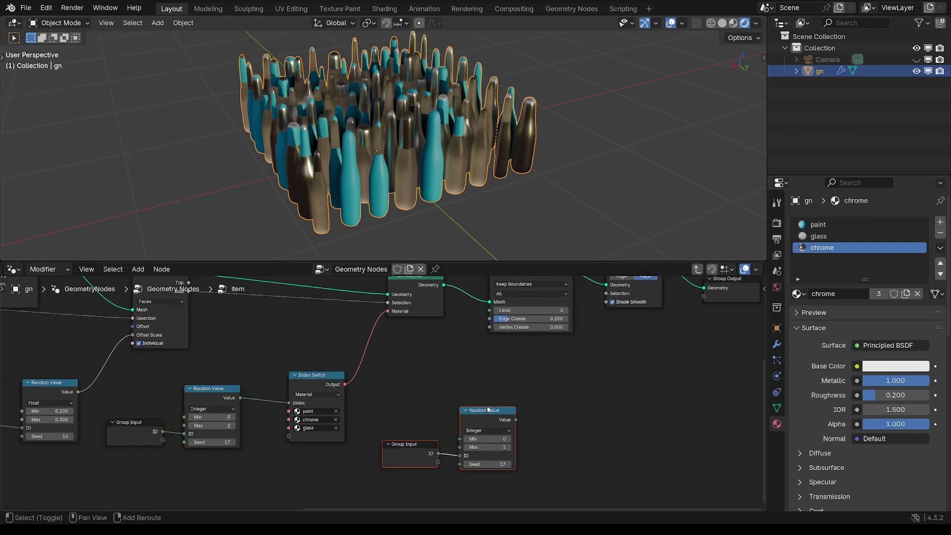
Switch the duplicated Random Value node to Float and give it a different seed
middle_click_drag(529, 359, 394, 399)
middle_click_drag(368, 430, 389, 384)
scroll(387, 402, "up", 5)
middle_click_drag(399, 422, 406, 321, "ctrl")
left_click(400, 403)
left_click(330, 442)
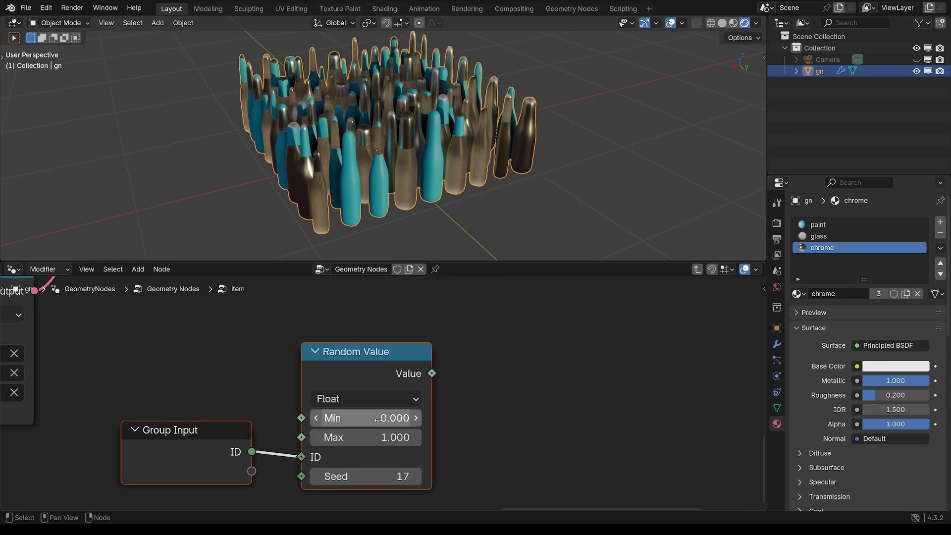
middle_click_drag(406, 411, 457, 445, "ctrl")
middle_click_drag(407, 470, 374, 471)
middle_click_drag(448, 357, 431, 473, "ctrl")
middle_click_drag(431, 473, 423, 417)
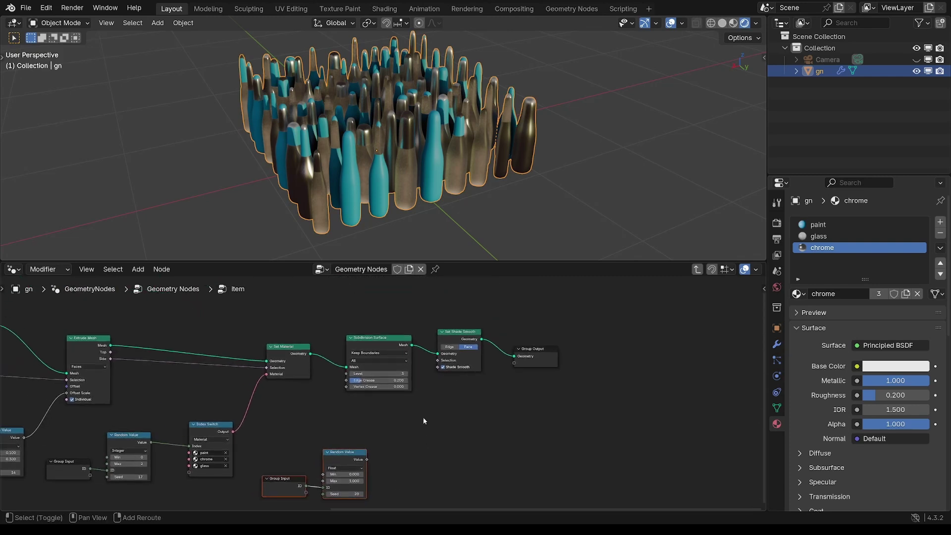
Move the Subdivision Surface, Set Shade Smooth and Group Output nodes away from Set Material, and link the new Random Value to Edge Crease
left_click_drag(359, 301, 547, 393)
left_click_drag(388, 347, 460, 343)
middle_click_drag(380, 423, 396, 337)
left_click_drag(452, 346, 491, 341)
Switch the viewport to Material Preview shading, hide the gizmos, and deselect the bottles to view them from above
middle_click_drag(548, 100, 598, 119)
left_click(598, 120)
middle_click_drag(483, 151, 545, 248)
scroll(519, 140, "up", 3)
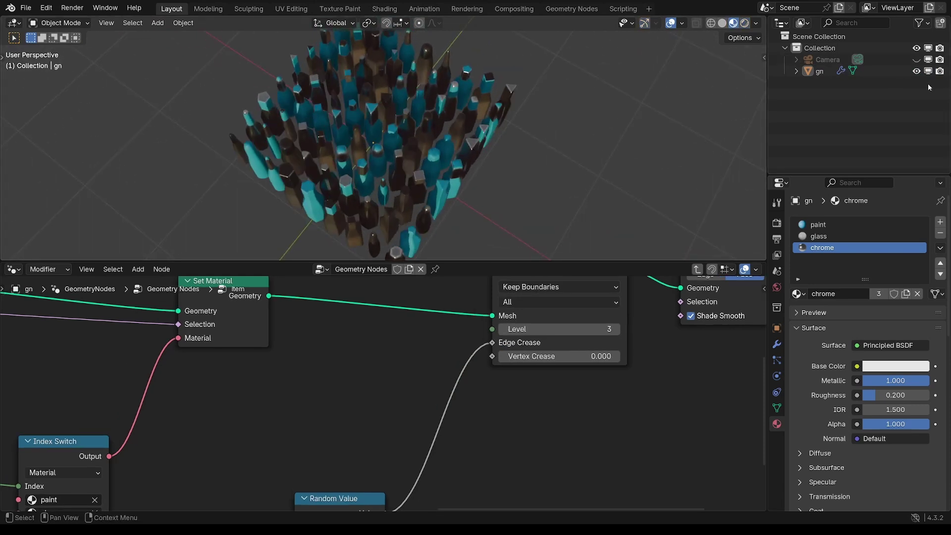
scroll(530, 139, "up", 5)
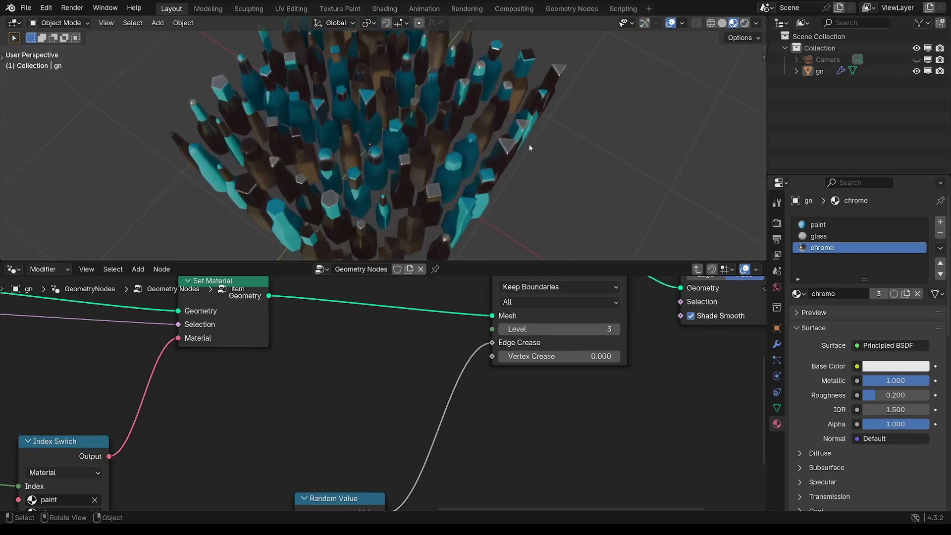
Leave the Item group and set the Grid node's Size X and Size Y to 4 m
scroll(336, 403, "down", 6)
middle_click_drag(336, 403, 519, 354)
left_click(694, 269)
scroll(521, 292, "up", 7)
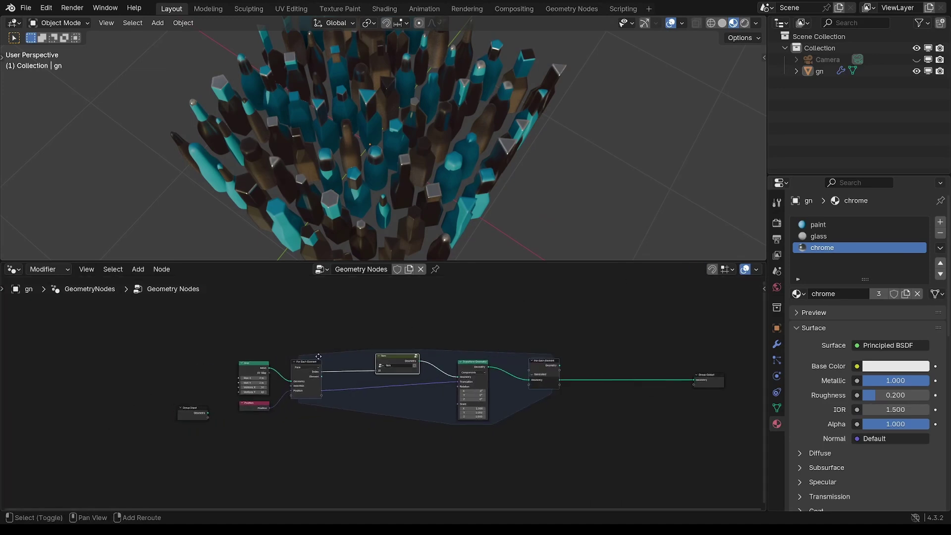
scroll(404, 310, "up", 2)
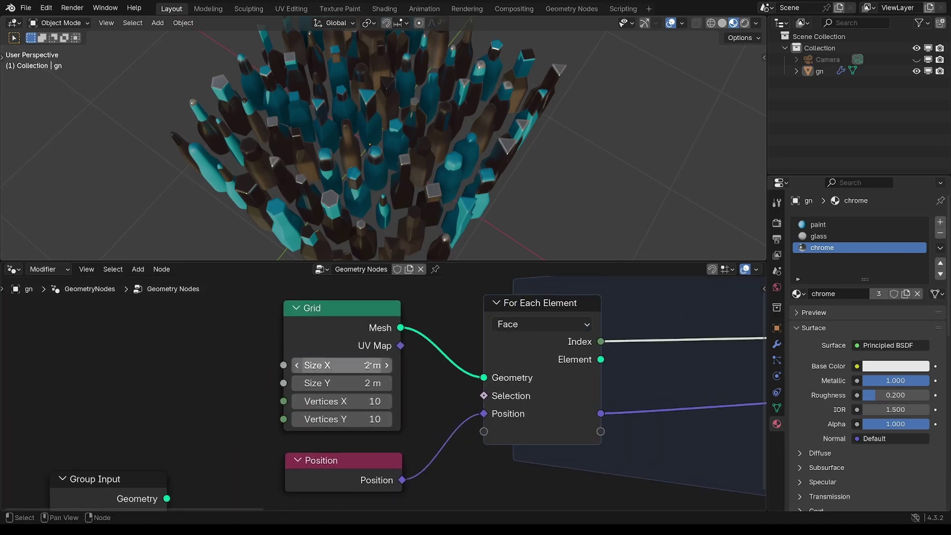
left_click_drag(347, 364, 364, 385)
type("4")
key("Return")
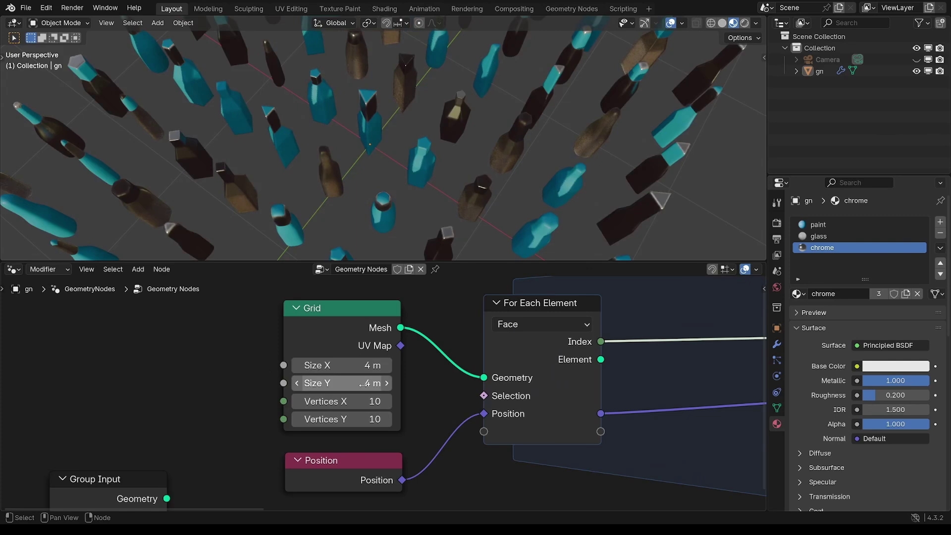
Add a 10 m plane as a floor beneath the bottles and hide the viewport overlays
scroll(507, 165, "down", 3)
middle_click_drag(507, 165, 497, 132)
key("shift+a")
mouse_move(531, 135)
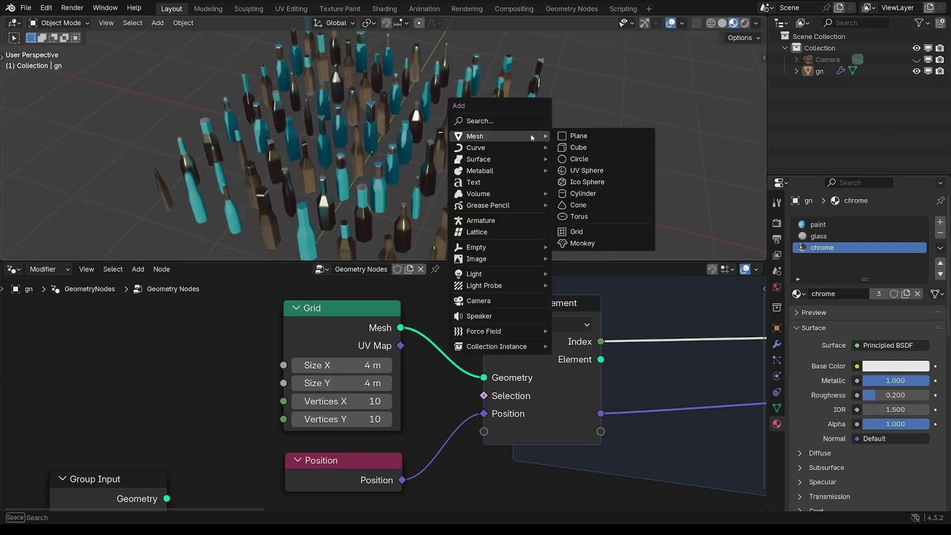
left_click(592, 135)
left_click(6, 252)
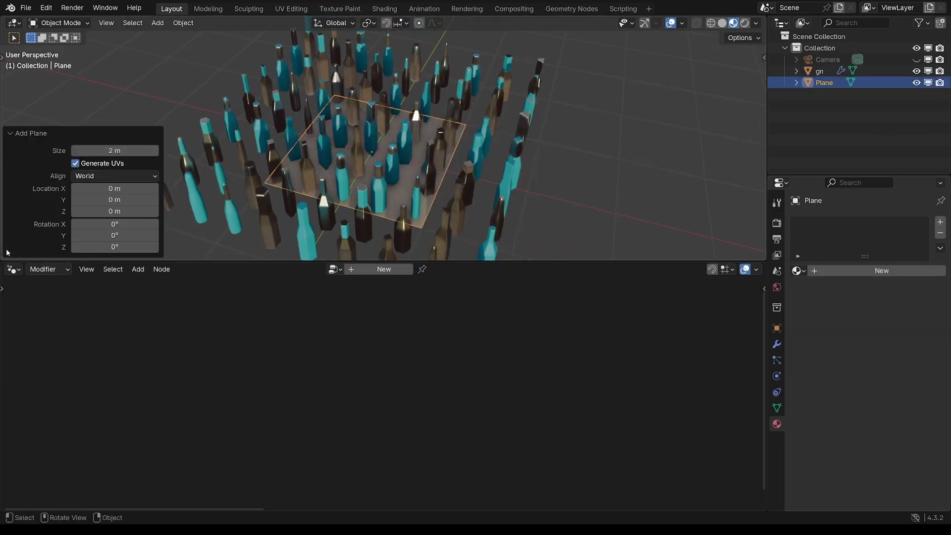
key("Return")
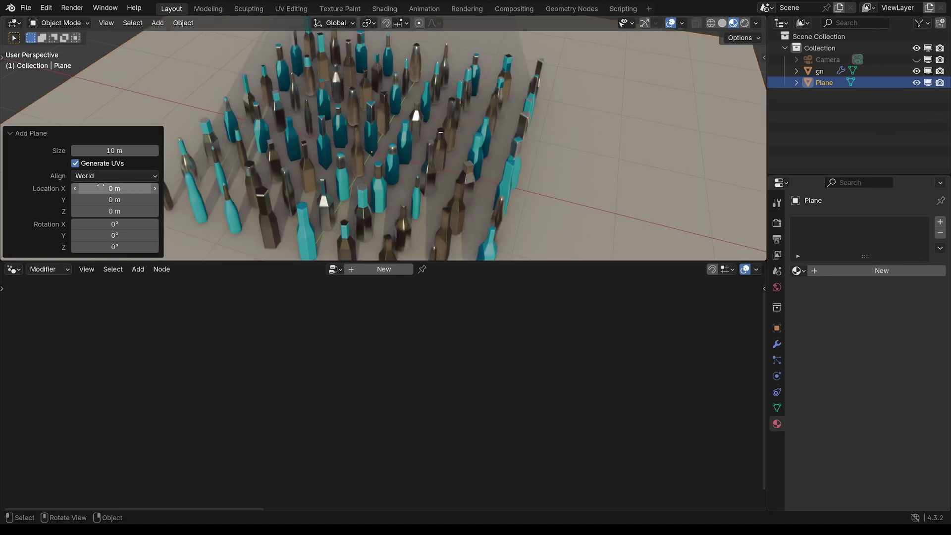
left_click(17, 132)
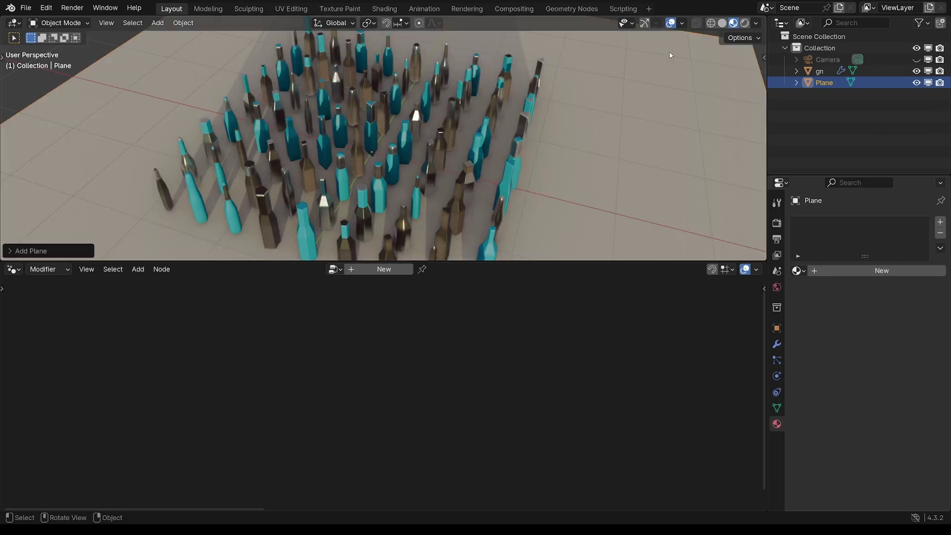
middle_click_drag(478, 133, 472, 124)
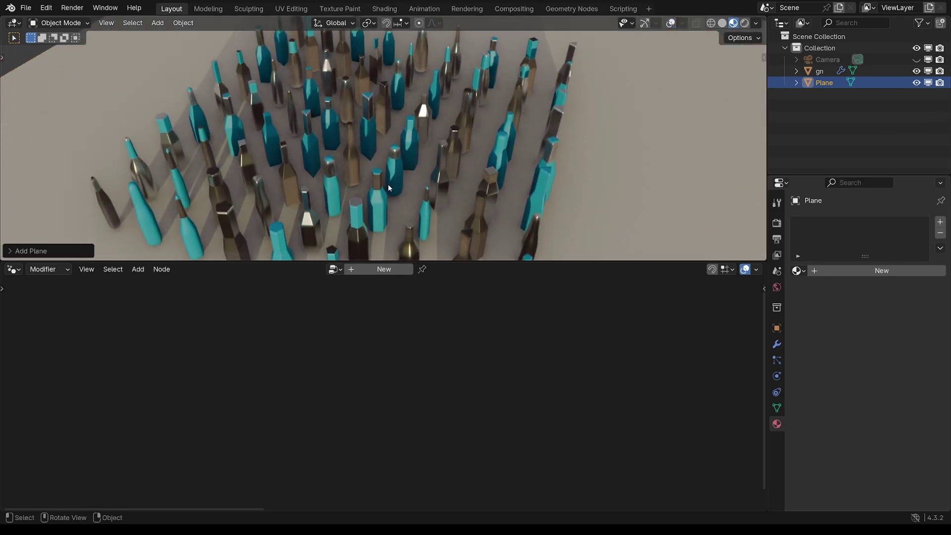
Reselect the gn object and open its Item node group at the Random Value node feeding the cylinder's Vertices
left_click(819, 73)
scroll(533, 361, "down", 3)
middle_click_drag(540, 367, 448, 363, "shift")
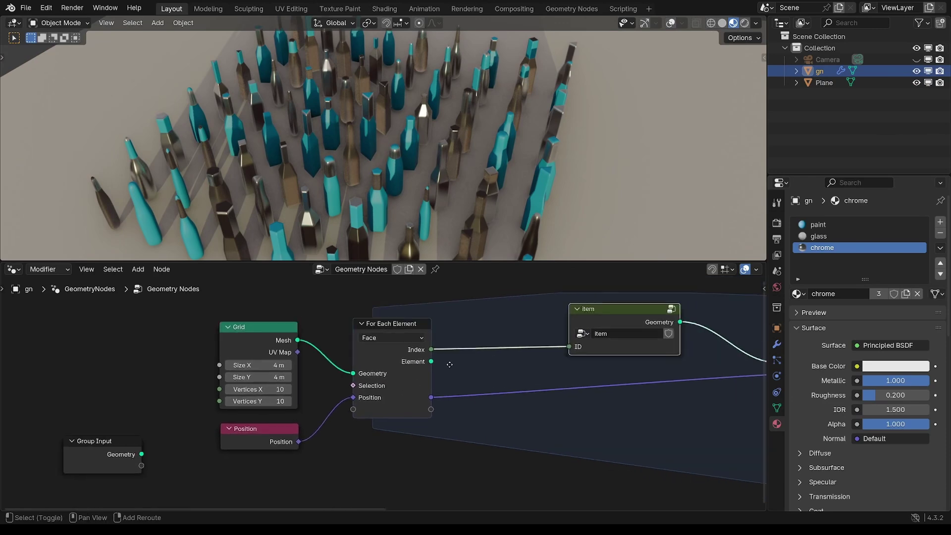
middle_click_drag(646, 332, 364, 355, "shift")
left_click(462, 356)
left_click_drag(364, 356, 361, 331)
middle_click_drag(486, 391, 488, 372, "ctrl")
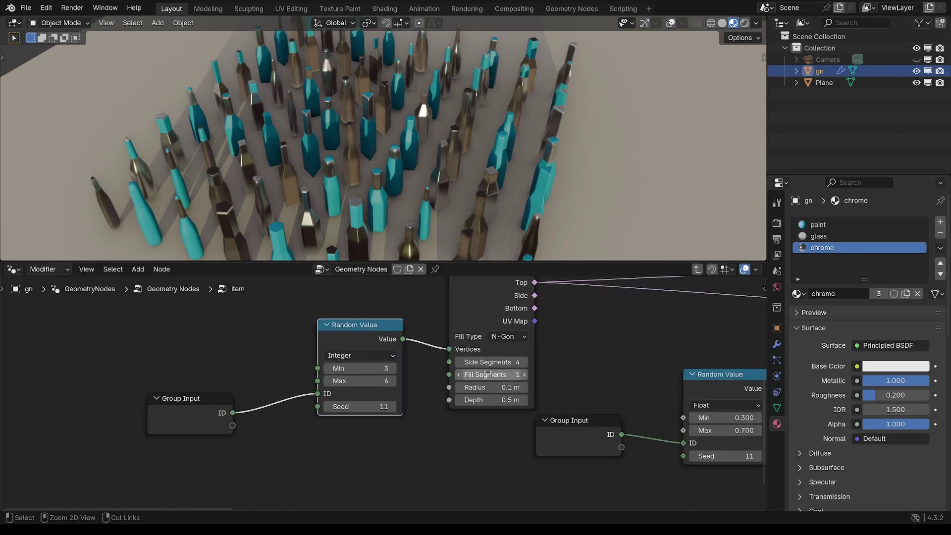
Duplicate that Random Value node as Float, feed it the Group Input ID, and link its Value to the cylinder's Radius
key("shift+d")
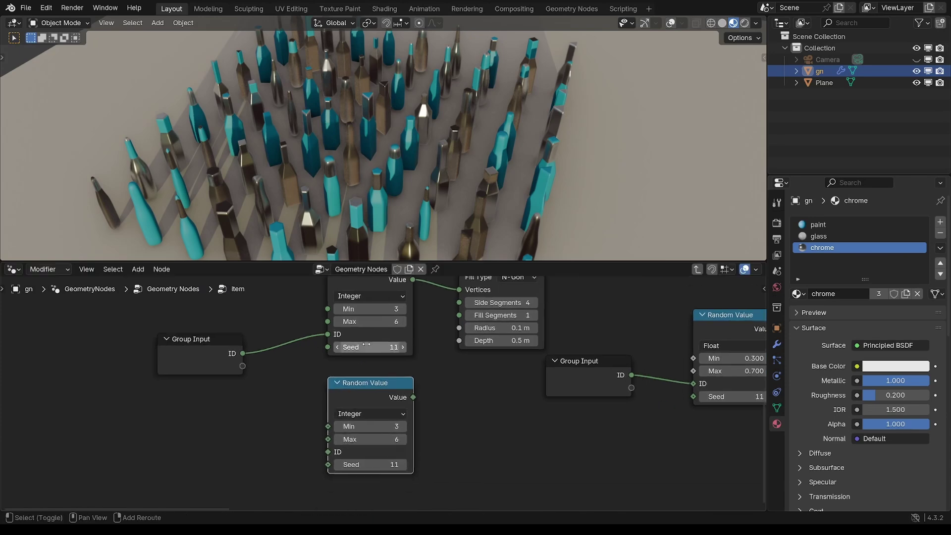
left_click(367, 376)
left_click(367, 401)
left_click(363, 430)
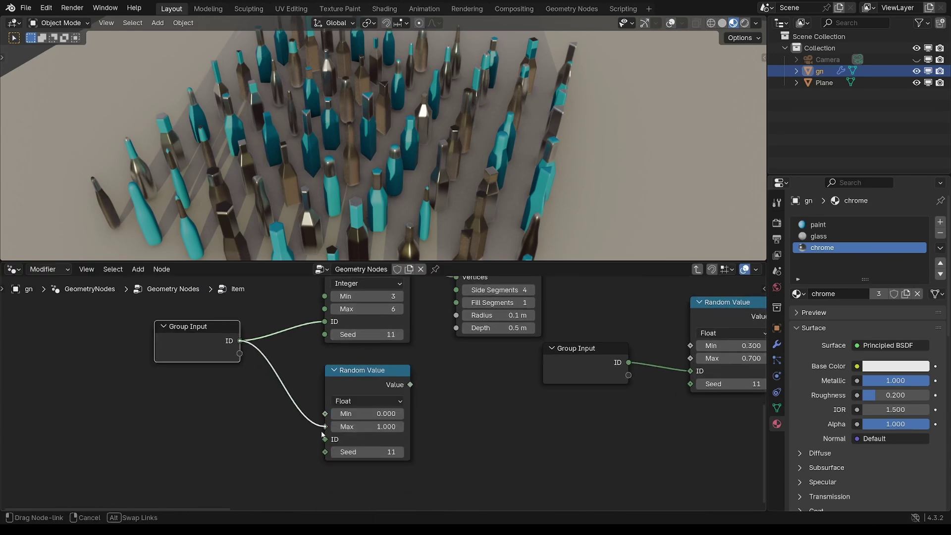
middle_click_drag(399, 383, 304, 445)
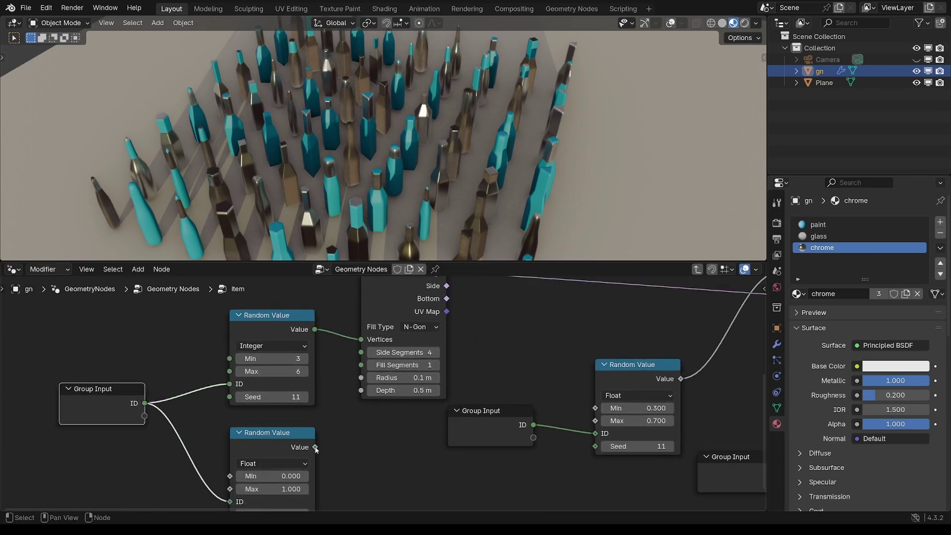
left_click_drag(364, 378, 365, 378)
middle_click_drag(364, 379, 462, 300)
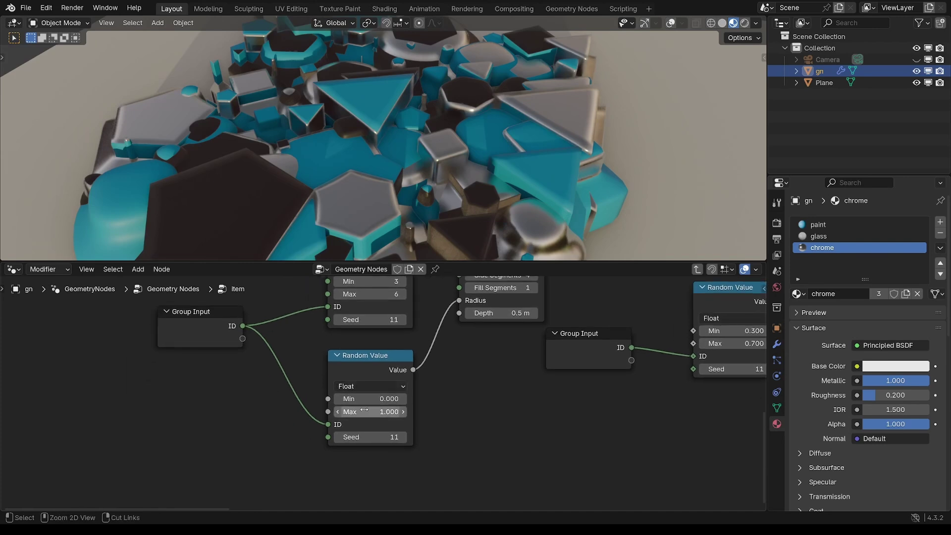
Set the radius Random Value node's Min to 0.02 and Max to 0.2
scroll(391, 403, "up", 3)
left_click(398, 402)
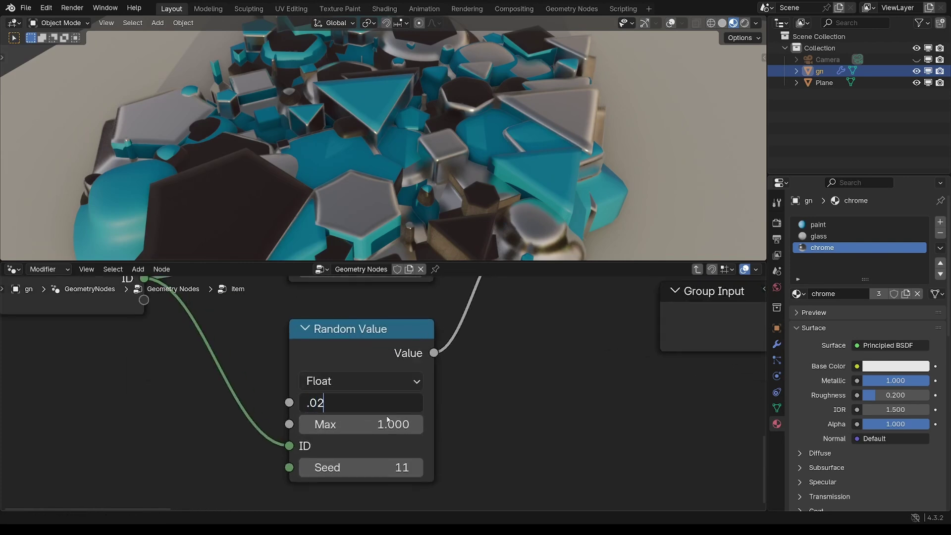
key("Return")
left_click(379, 424)
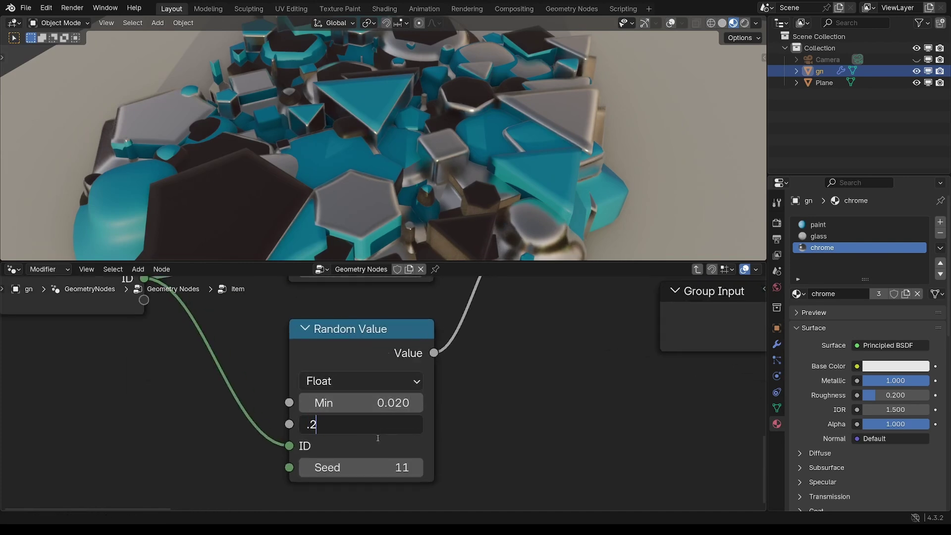
key("Return")
scroll(515, 413, "down", 3)
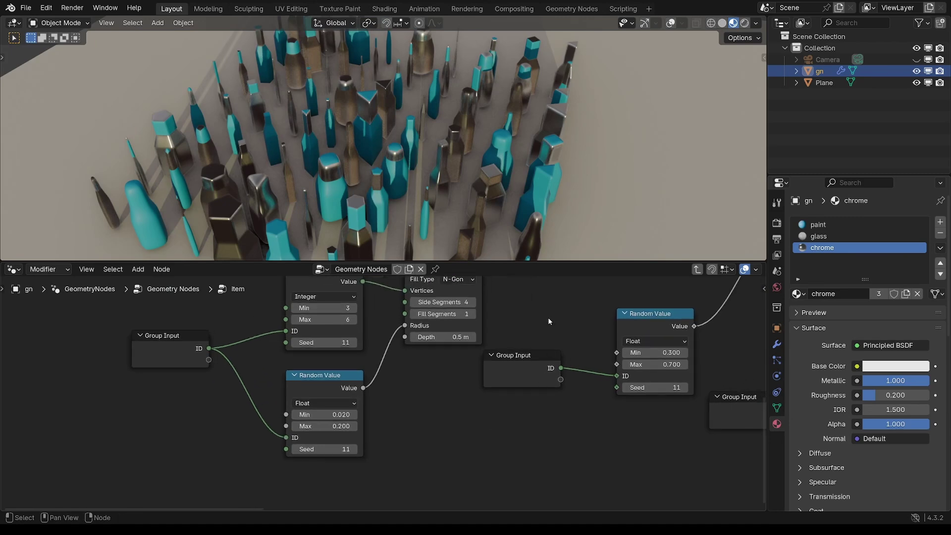
middle_click_drag(475, 143, 421, 120)
scroll(420, 120, "up", 2)
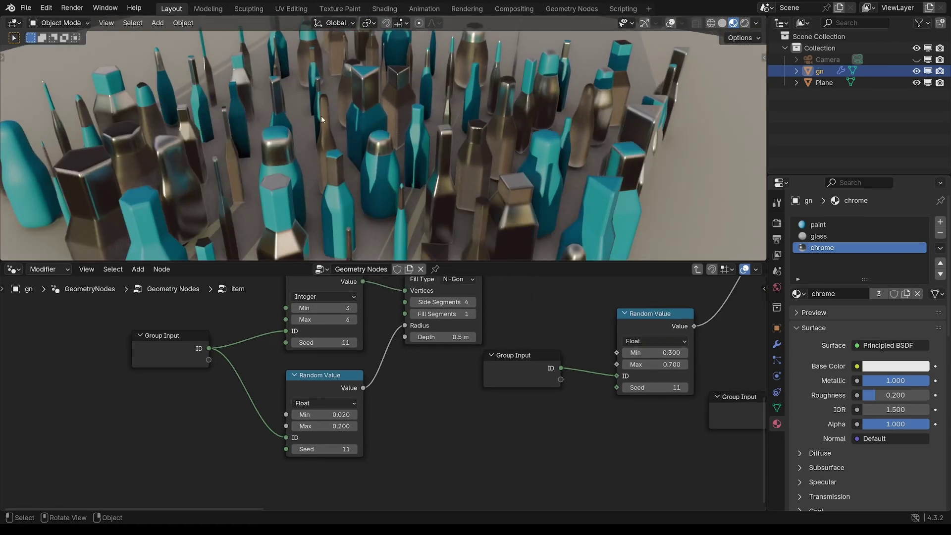
Set the Min of the Random Value node feeding Extrude Mesh's Offset Scale to -0.3
middle_click_drag(475, 347, 483, 391, "ctrl")
middle_click_drag(557, 407, 324, 450)
middle_click_drag(526, 399, 382, 373)
middle_click_drag(470, 383, 472, 368, "ctrl")
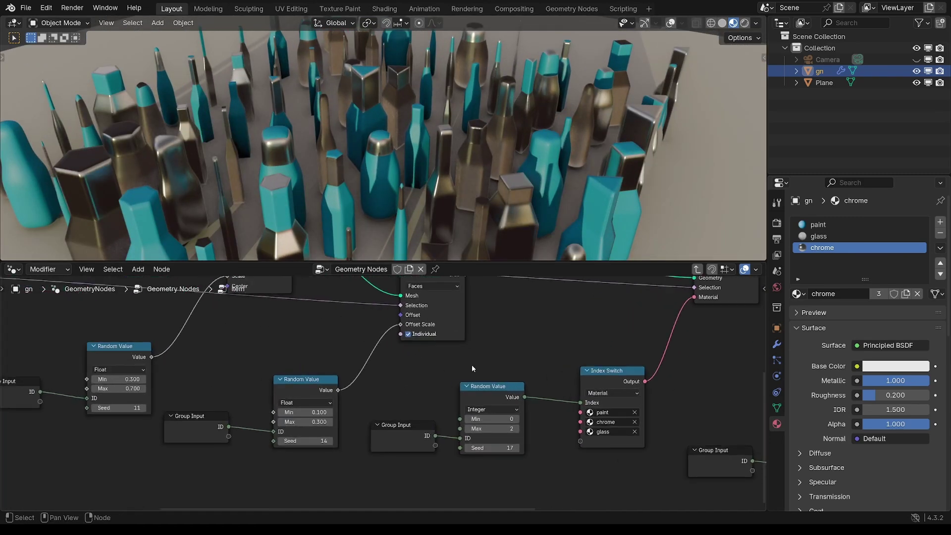
middle_click_drag(536, 374, 335, 405)
middle_click_drag(589, 449, 357, 381)
middle_click_drag(393, 376, 339, 414, "ctrl")
middle_click_drag(281, 377, 553, 415, "shift")
middle_click_drag(396, 403, 561, 371, "shift")
middle_click_drag(421, 383, 435, 345, "ctrl")
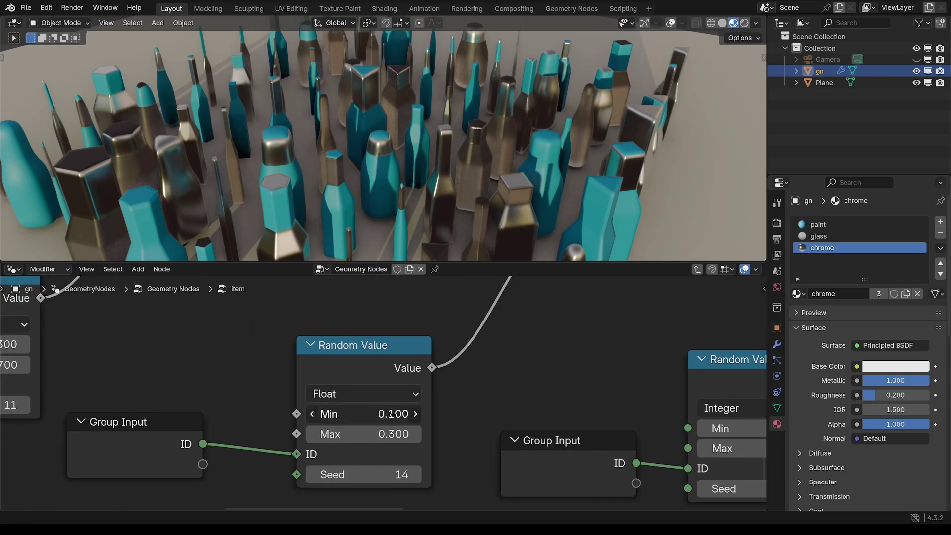
type(".3")
key("Return")
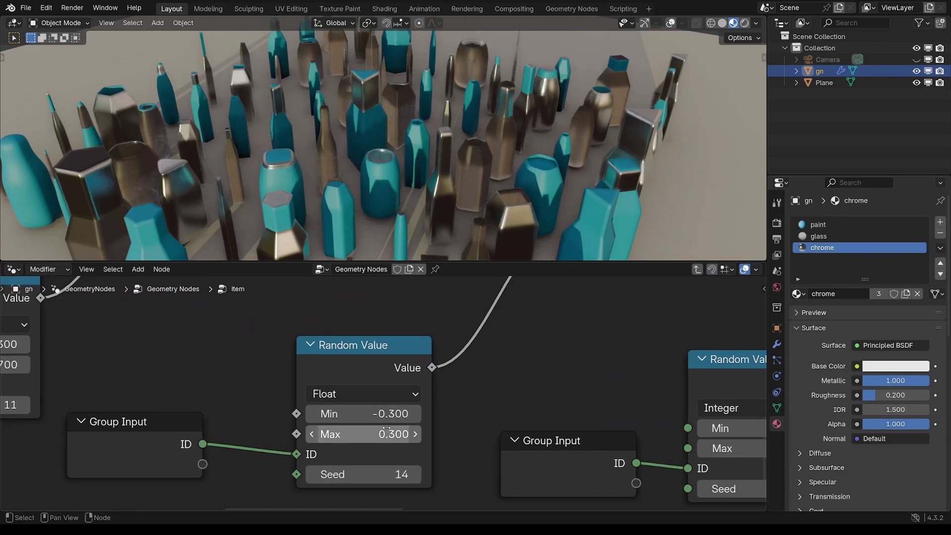
Maximize the 3D viewport and examine the randomized bottles from several angles, including from above
key("ctrl+space")
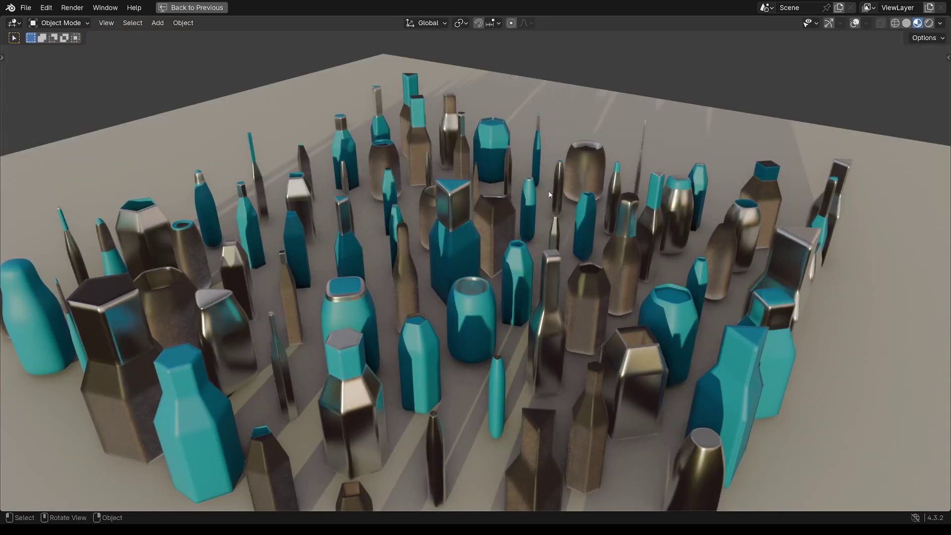
mouse_move(495, 256)
middle_mouse_down()
mouse_move(530, 233)
mouse_move(485, 262)
middle_mouse_up()
scroll(450, 290, "up", 3)
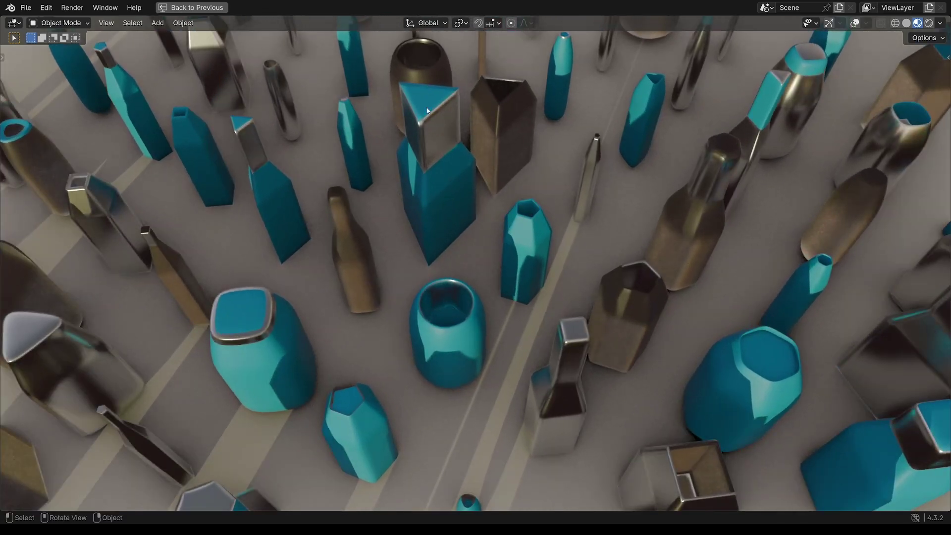
middle_click_drag(446, 180, 419, 222, "ctrl")
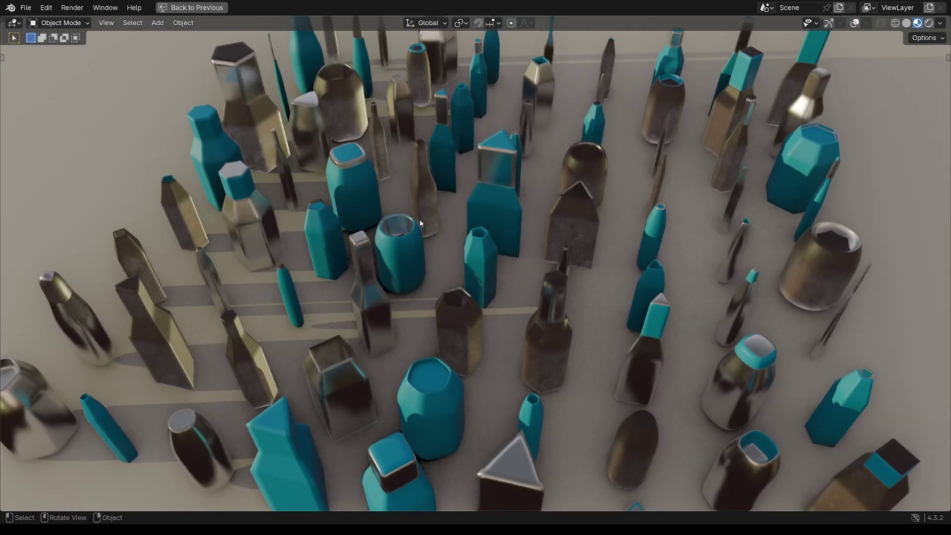
scroll(420, 220, "down", 1)
middle_click_drag(488, 247, 456, 281)
middle_click_drag(548, 260, 567, 294, "shift")
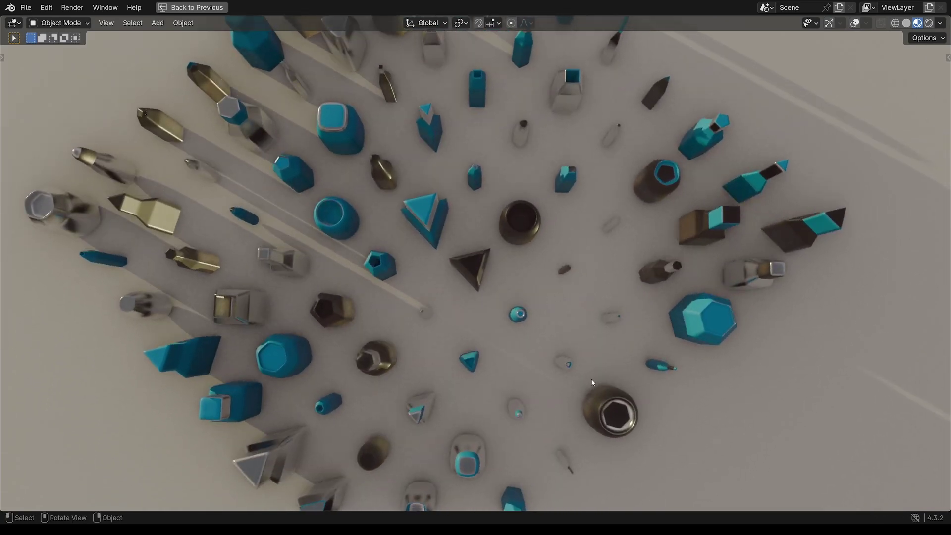